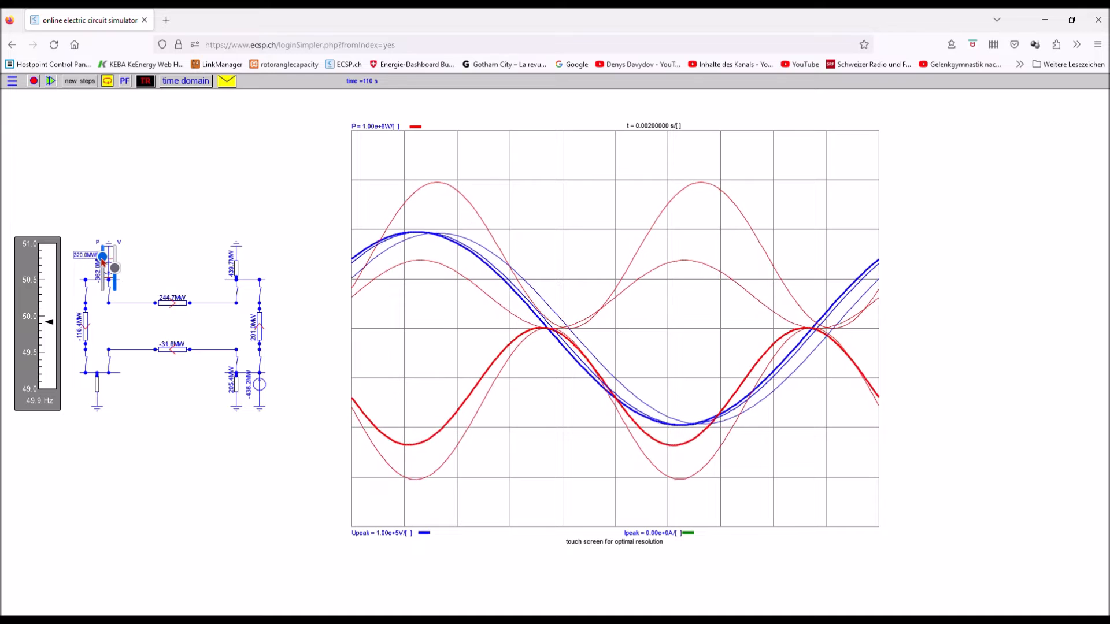
Step: Adjust the resistance of the grounded load beside the lower voltage source while the power network simulation runs
click(236, 384)
drag(237, 384, 237, 381)
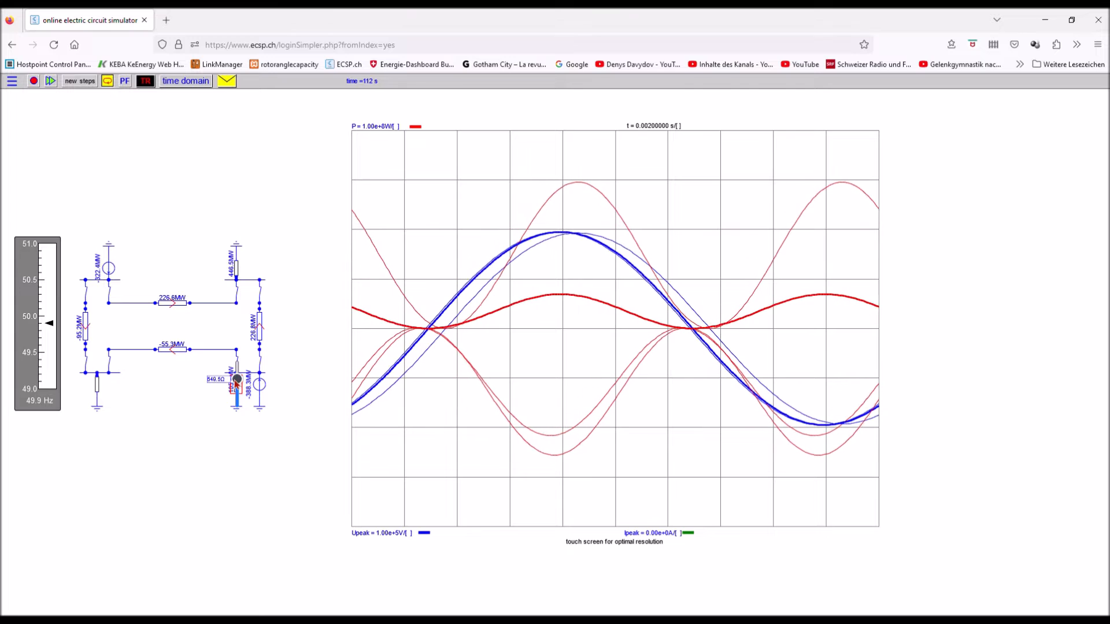
click(158, 398)
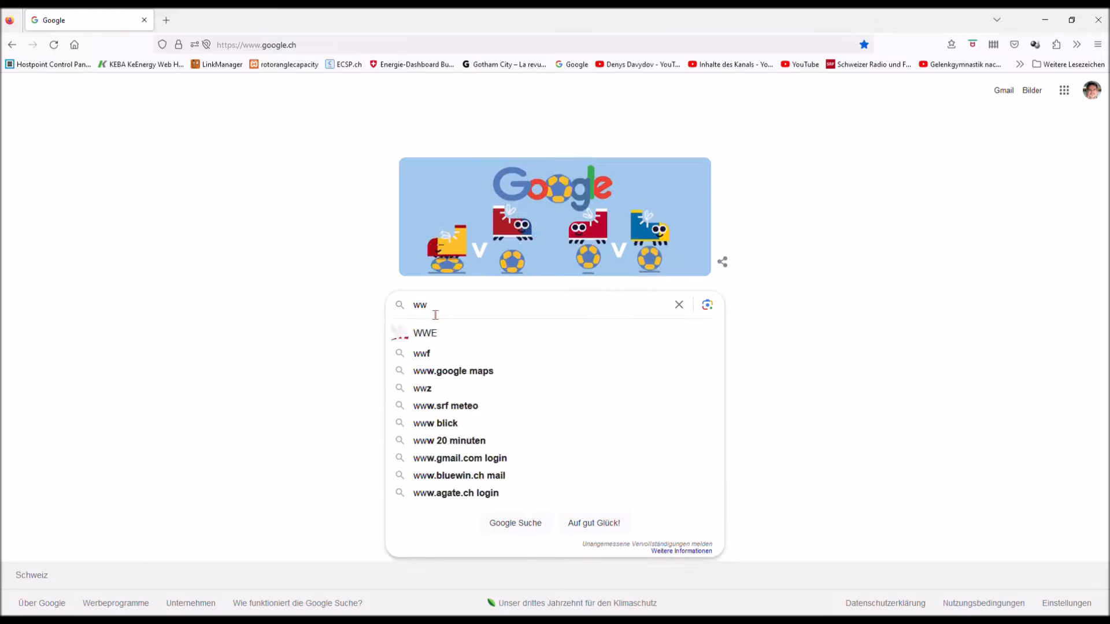
text(w)
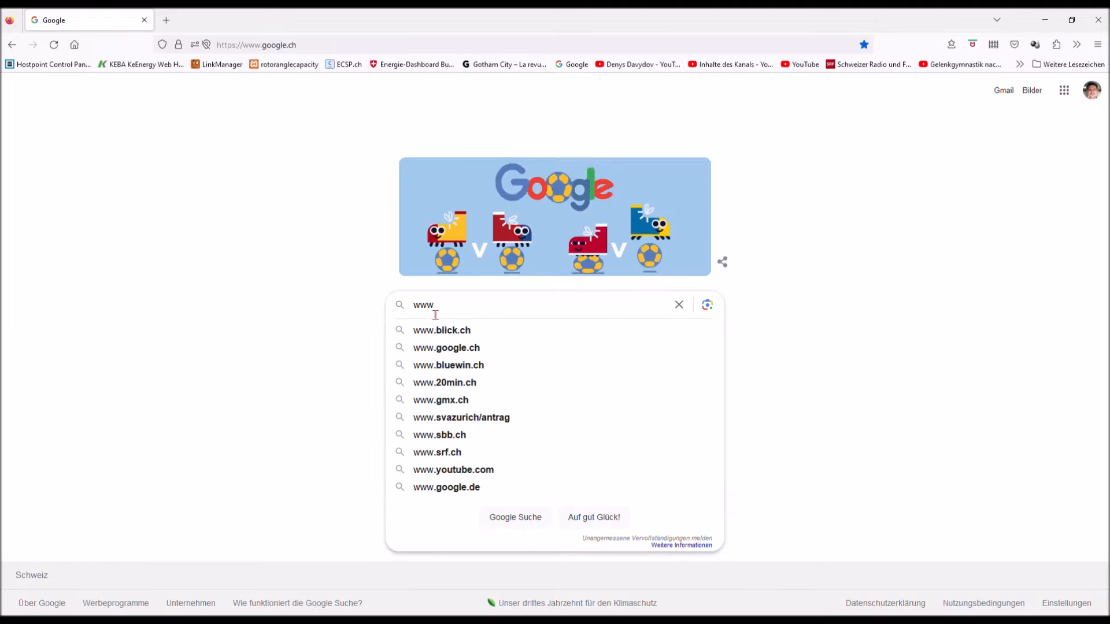
text(.ecs)
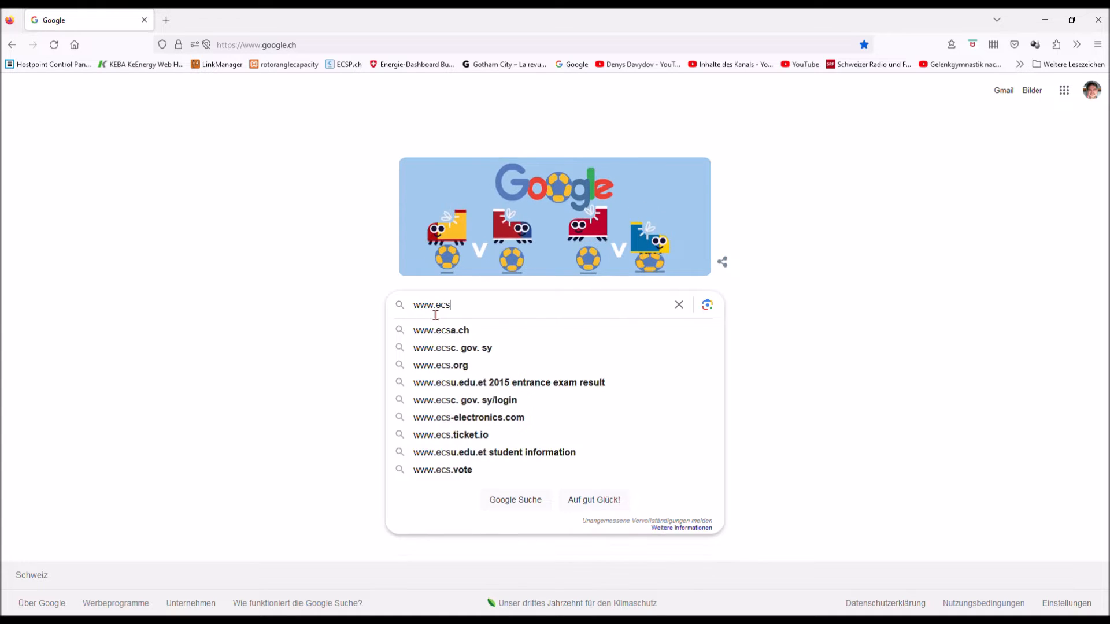
text(p.ch)
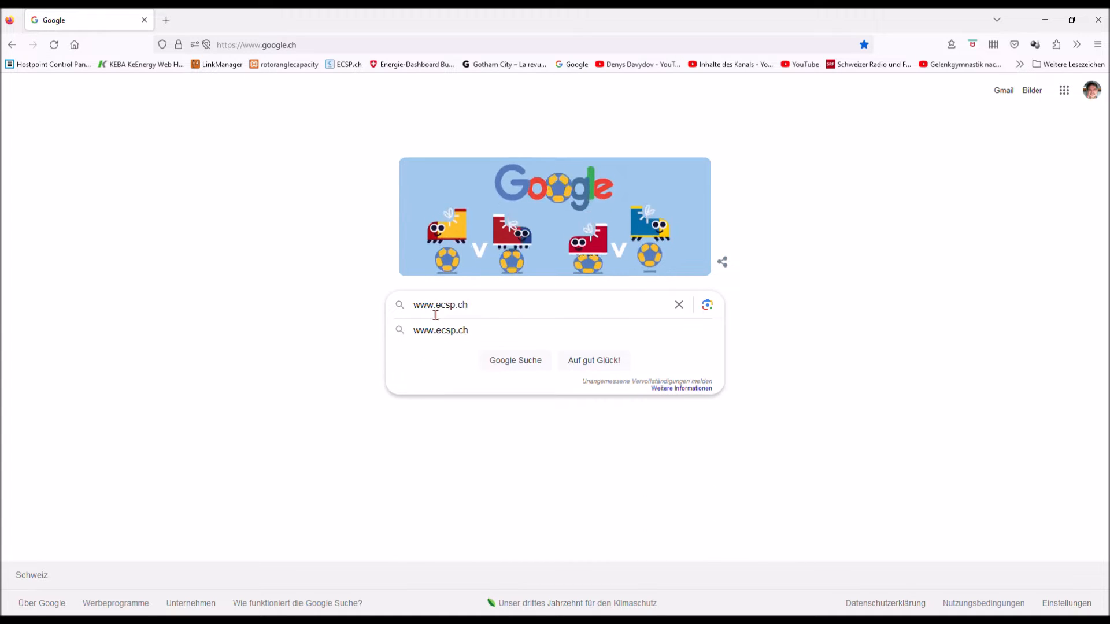
key(Return)
click(207, 263)
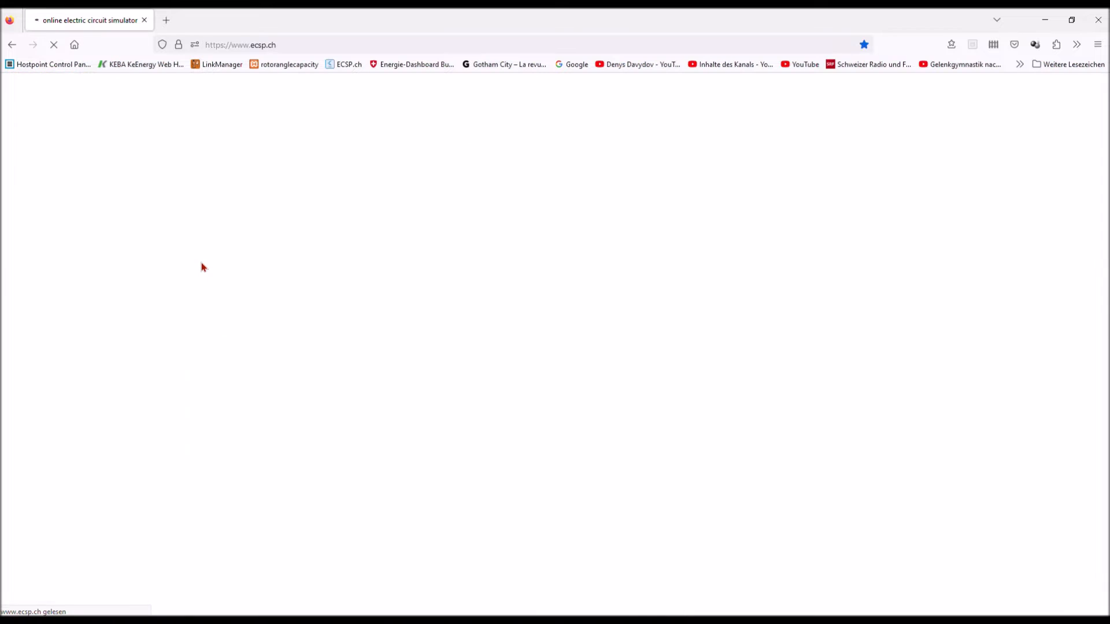
click(660, 331)
Step: Create a new empty circuit and place a vertical voltage source in the drawing area
click(12, 83)
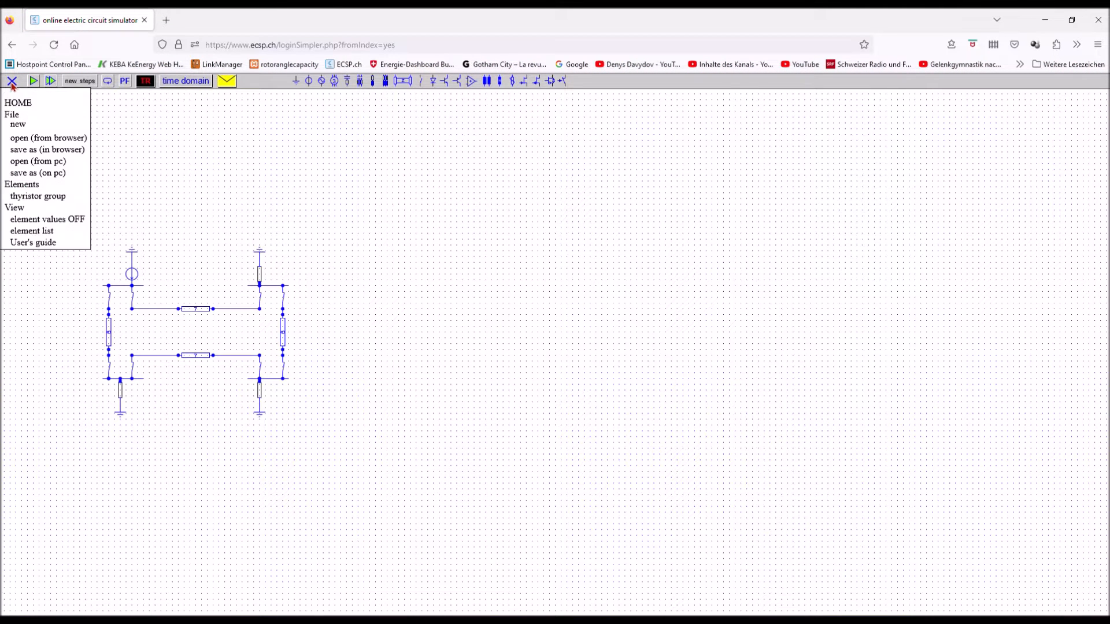
click(17, 126)
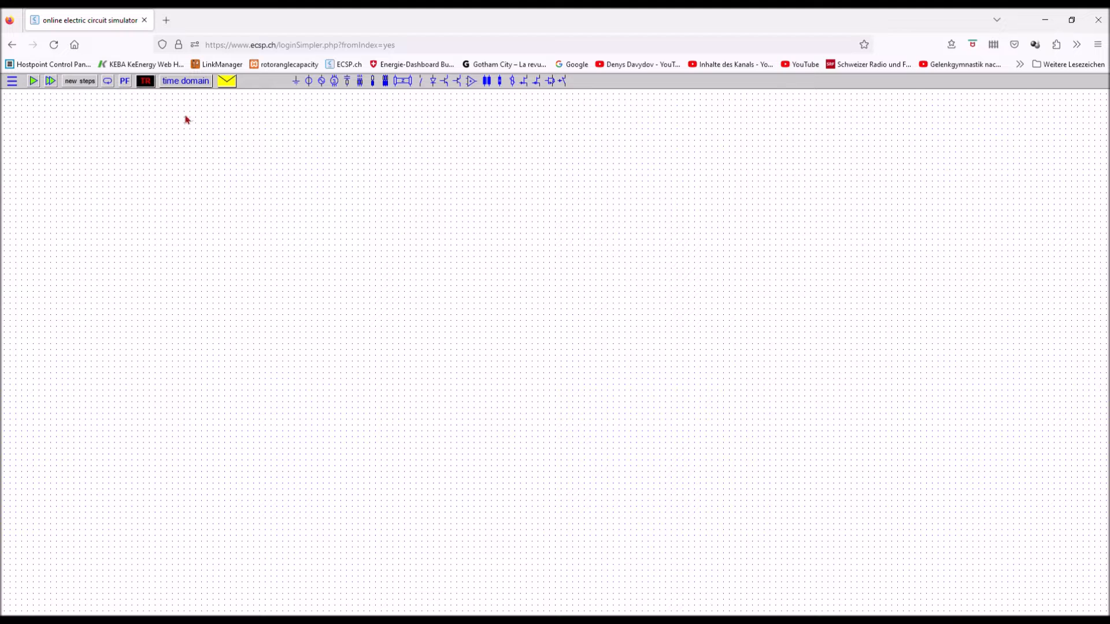
click(308, 84)
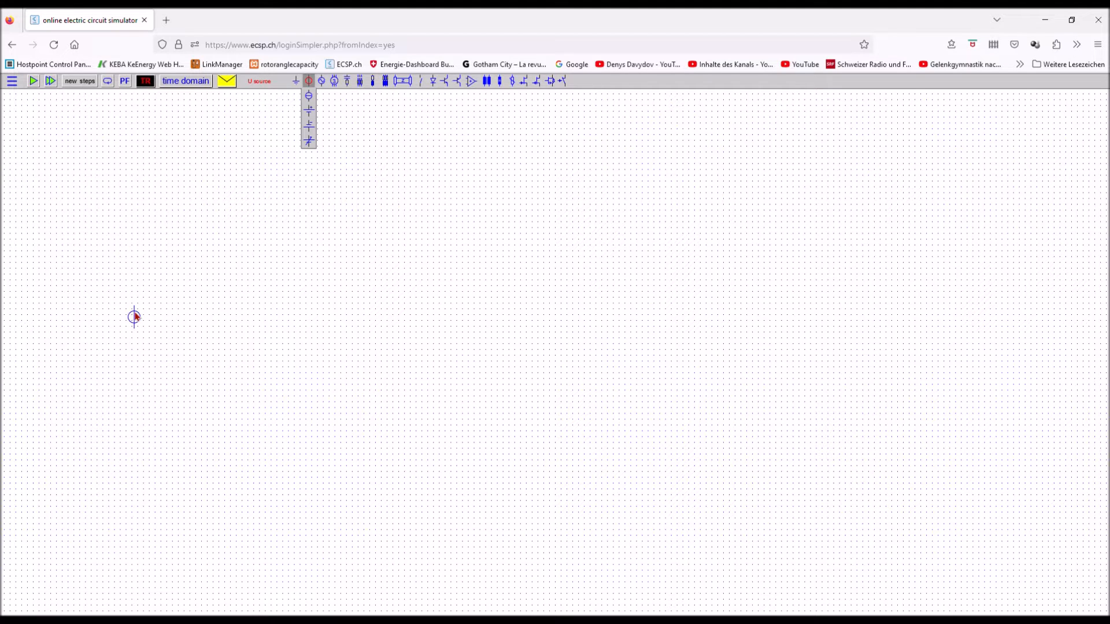
click(126, 322)
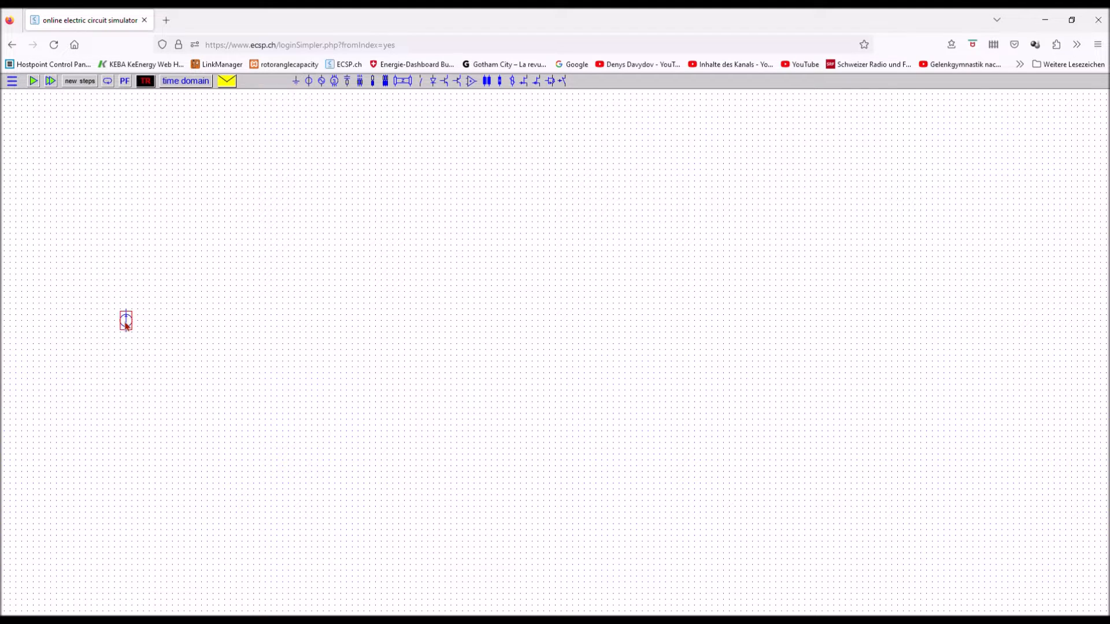
Step: Enter a new peak voltage for the voltage source and enable its power trace
click(126, 323)
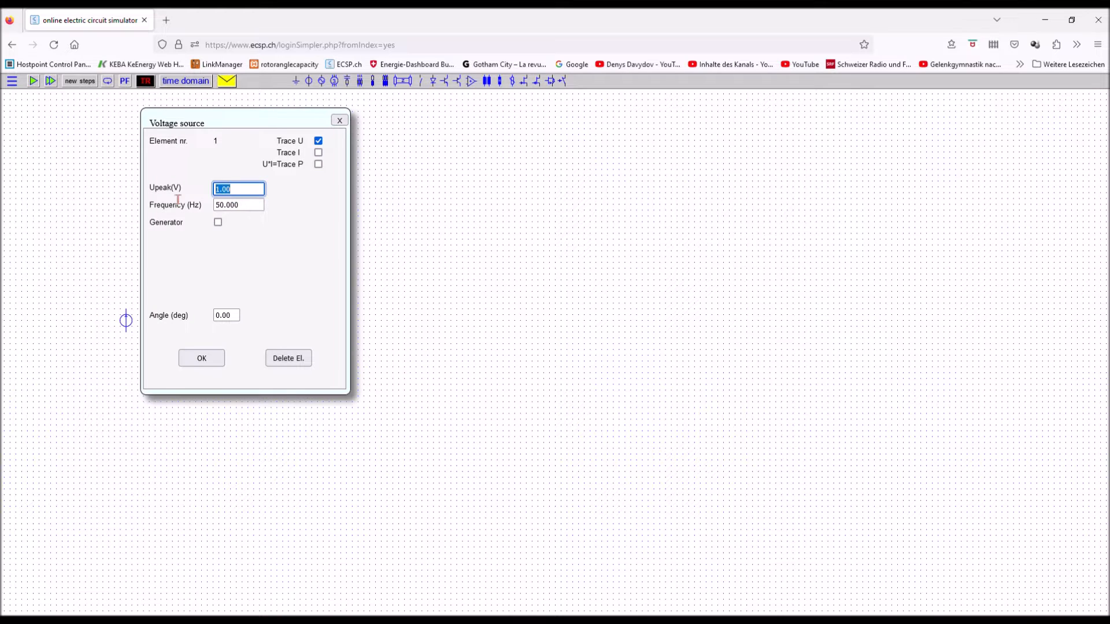
key(BackSpace)
click(319, 164)
click(201, 358)
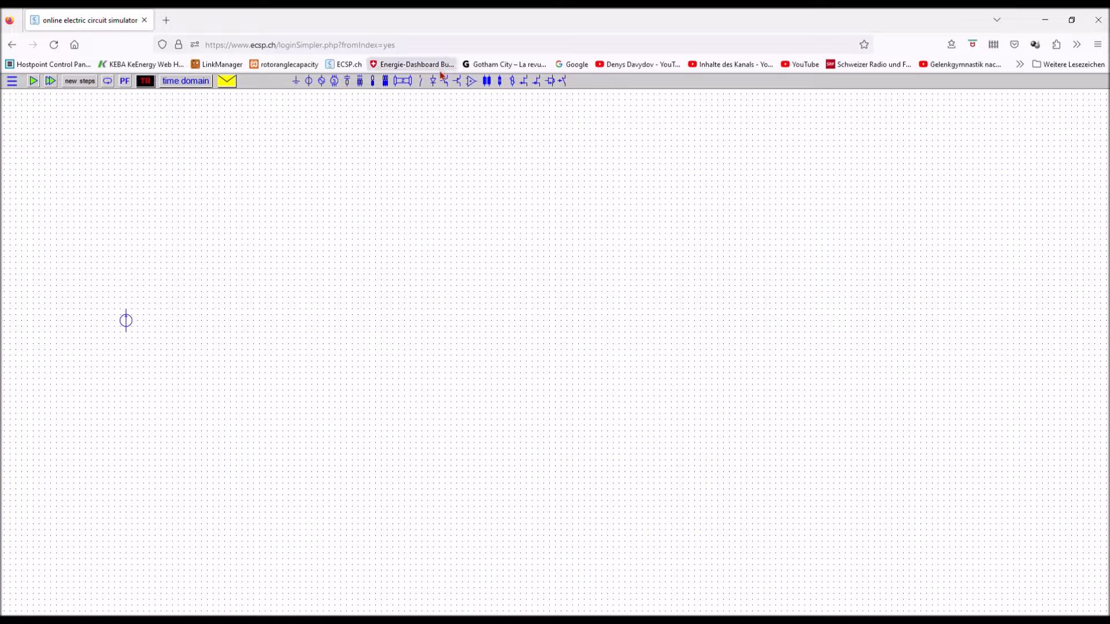
Step: Place an inductor above the voltage source, offset to its right, and rotate it horizontal
click(372, 95)
drag(195, 282, 148, 297)
scroll(195, 286, down, 2)
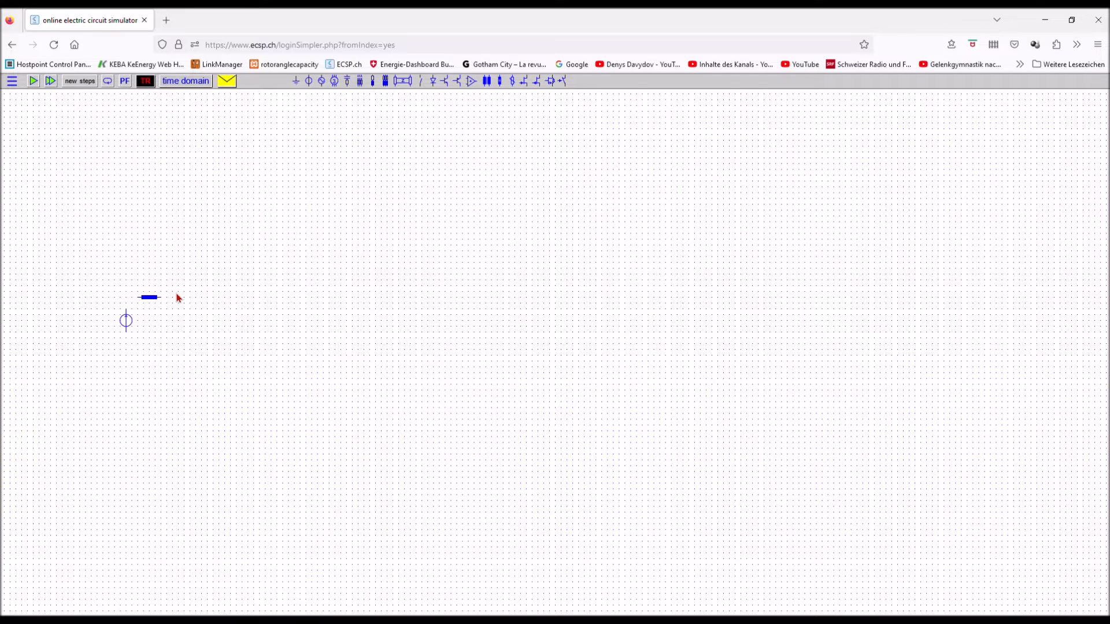
Step: Place a vertical resistor to the right of the inductor and a vertical capacitor directly beneath the resistor
mouse_move(372, 82)
drag(368, 115, 174, 310)
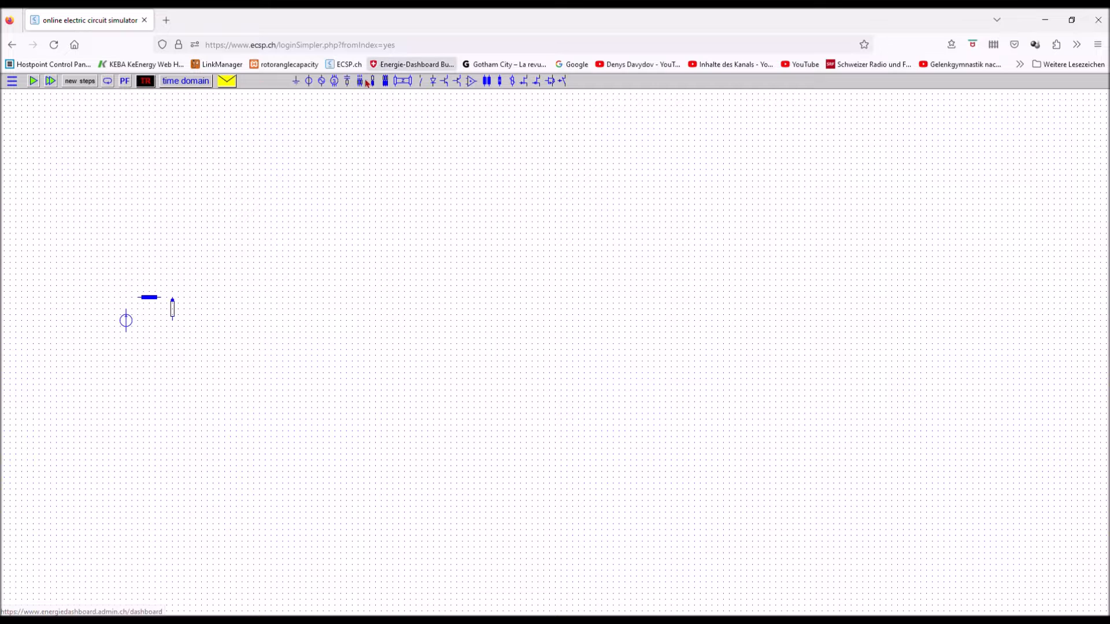
mouse_move(349, 92)
drag(349, 92, 173, 333)
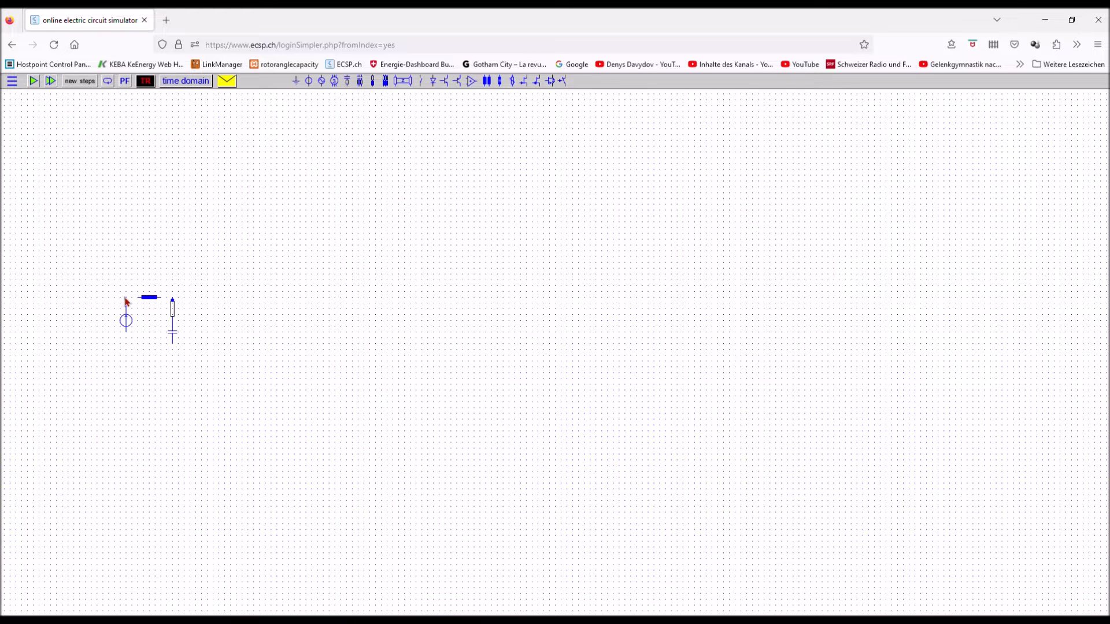
Step: Wire the source, inductor, resistor and capacitor into one closed series loop
drag(126, 298, 138, 299)
drag(172, 299, 172, 298)
drag(123, 345, 173, 346)
Step: Set the inductor's inductivity unit to mH
click(150, 300)
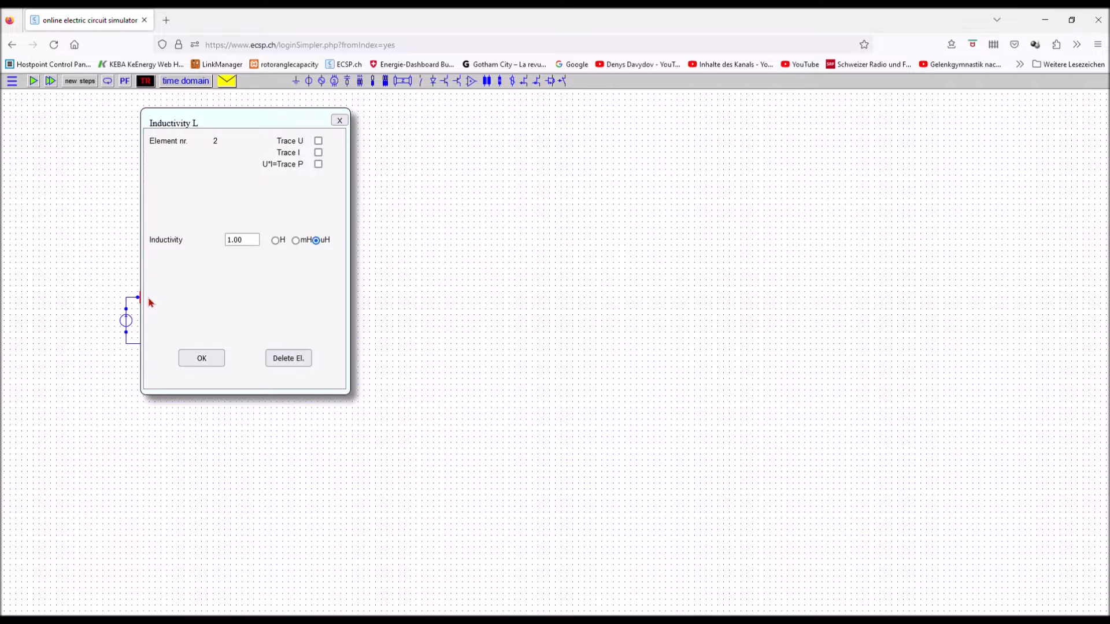
click(295, 239)
click(223, 357)
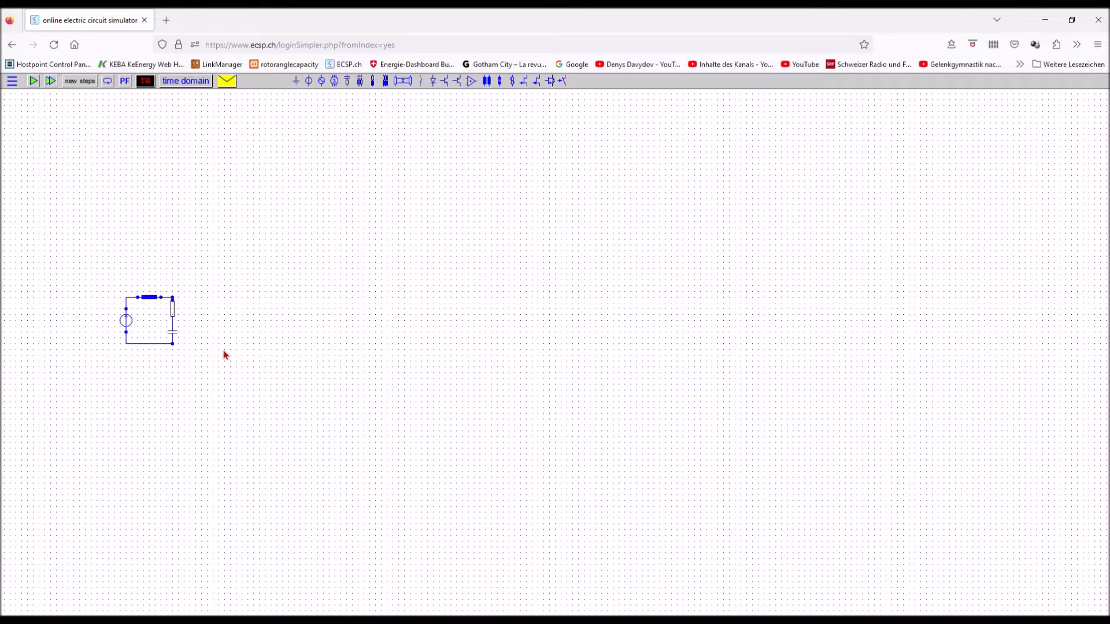
Step: Keep the capacitor's unit at uF and enable its voltage and current traces
click(173, 335)
click(274, 240)
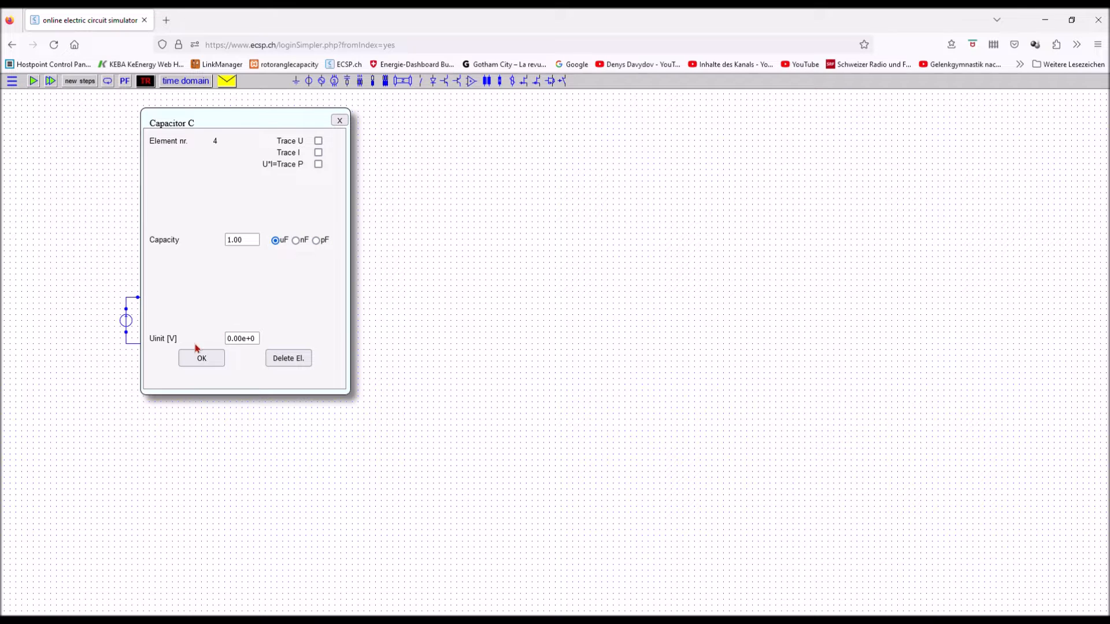
click(318, 141)
click(207, 359)
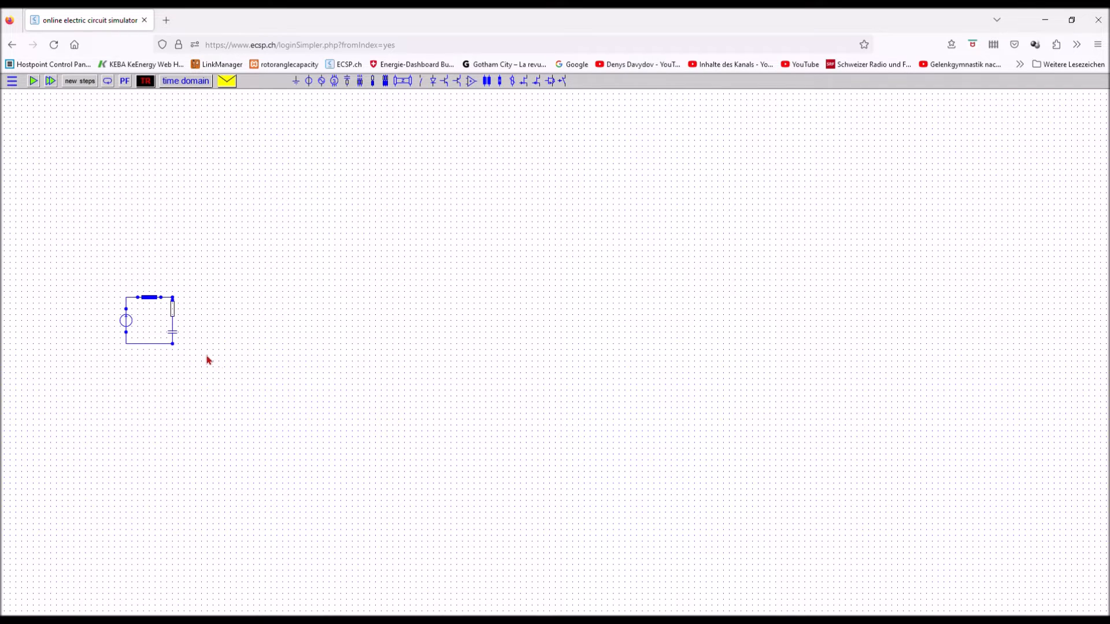
Step: Set the resistor's resistance to 1 Ohm
click(174, 317)
click(255, 223)
key(ctrl+a)
key(BackSpace)
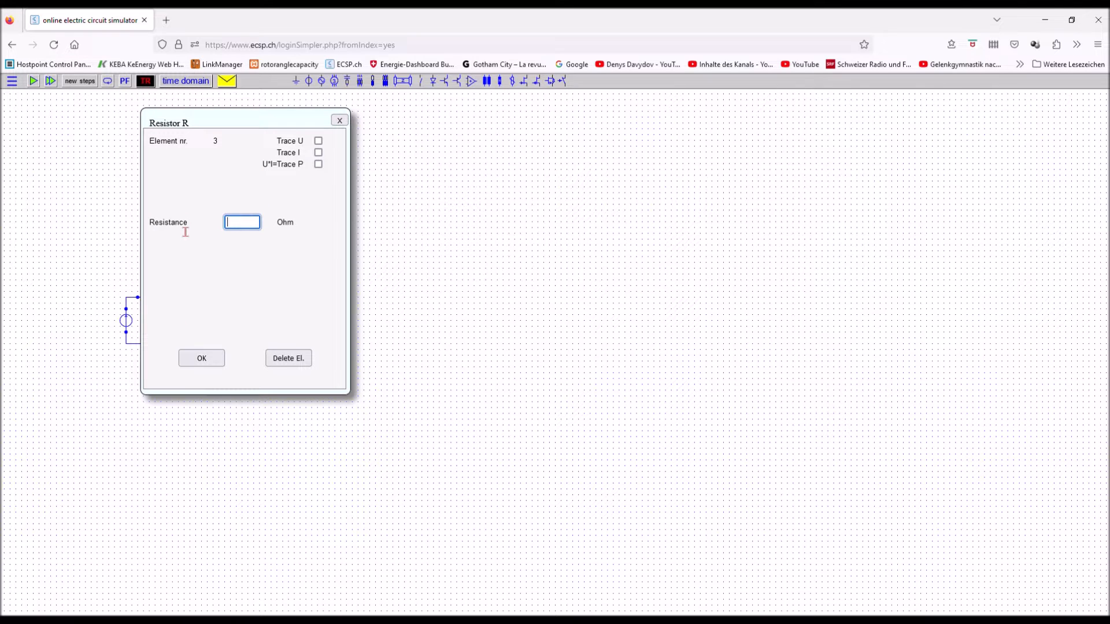
click(200, 358)
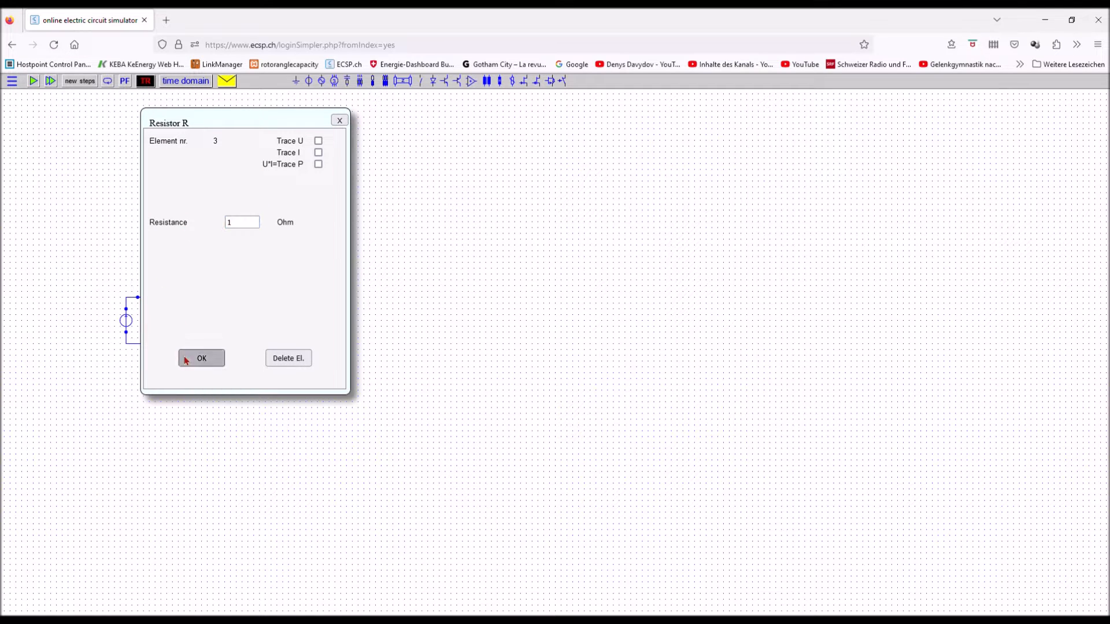
Step: Adjust the simulation time to 50.0 Hz and run the time domain simulation
click(81, 82)
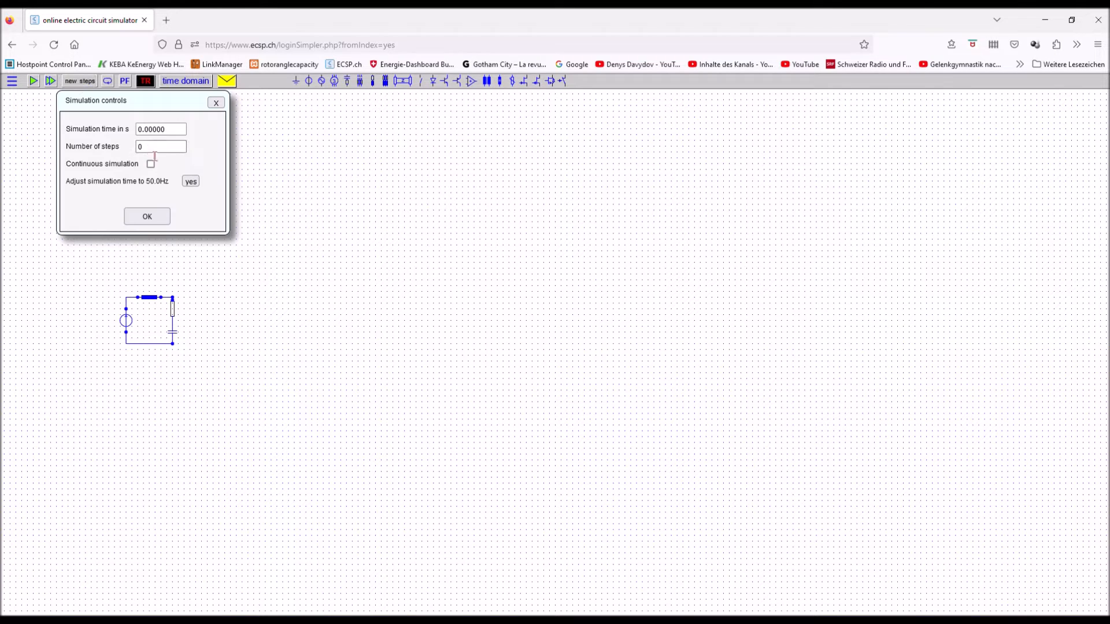
click(190, 182)
click(147, 218)
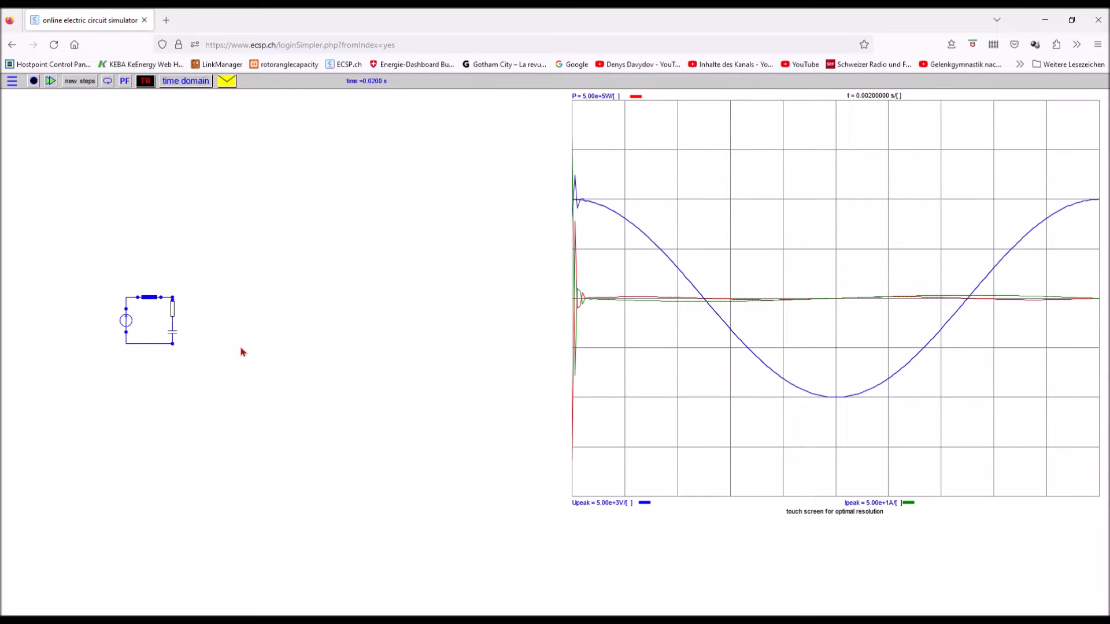
Step: Increase the capacitance interactively from the simulated circuit and move the graph closer to the schematic
click(173, 333)
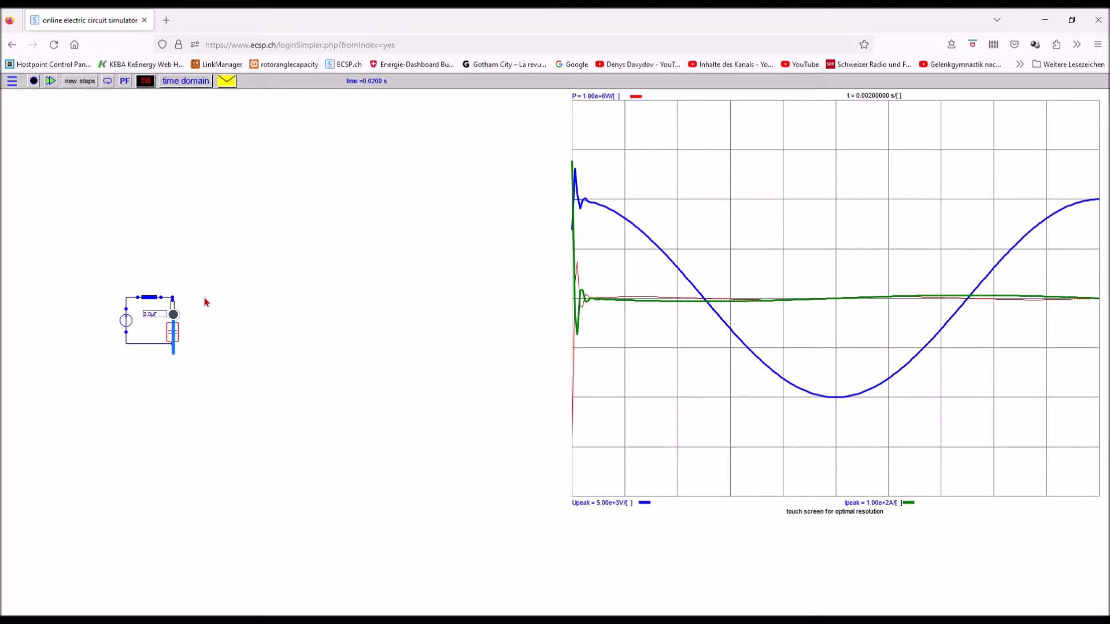
drag(176, 335, 180, 297)
drag(753, 236, 520, 284)
Step: Raise the capacitance further in repeated adjustments so the switch-on oscillation in the graph becomes slower
click(173, 336)
drag(173, 333, 182, 295)
click(172, 335)
mouse_move(172, 333)
mouse_down()
mouse_move(190, 296)
mouse_move(178, 318)
mouse_up()
click(174, 335)
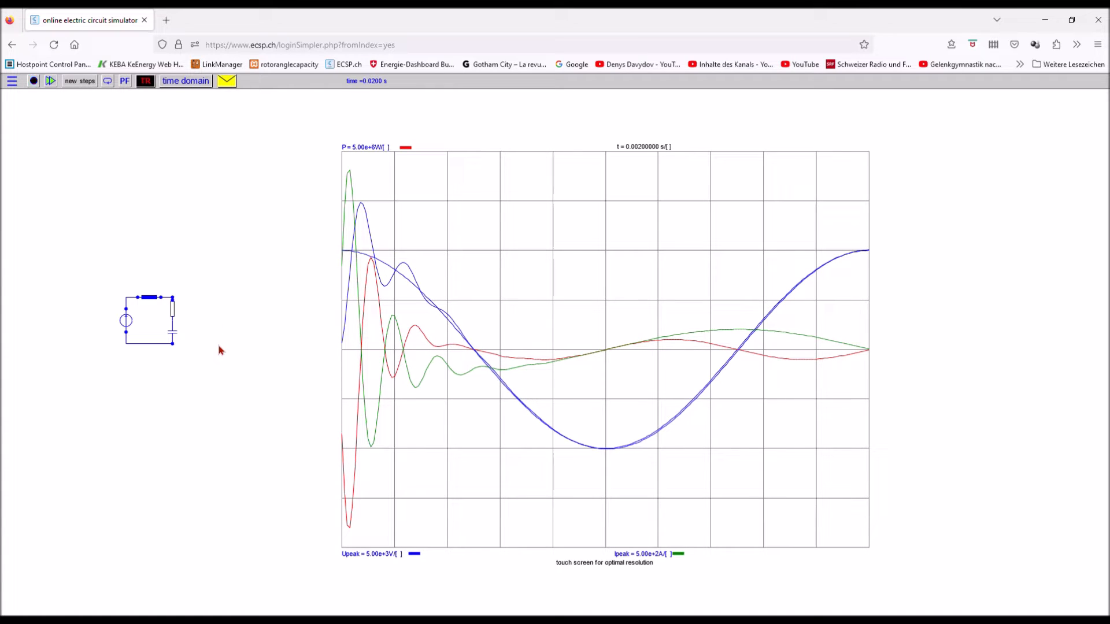
drag(178, 337, 176, 327)
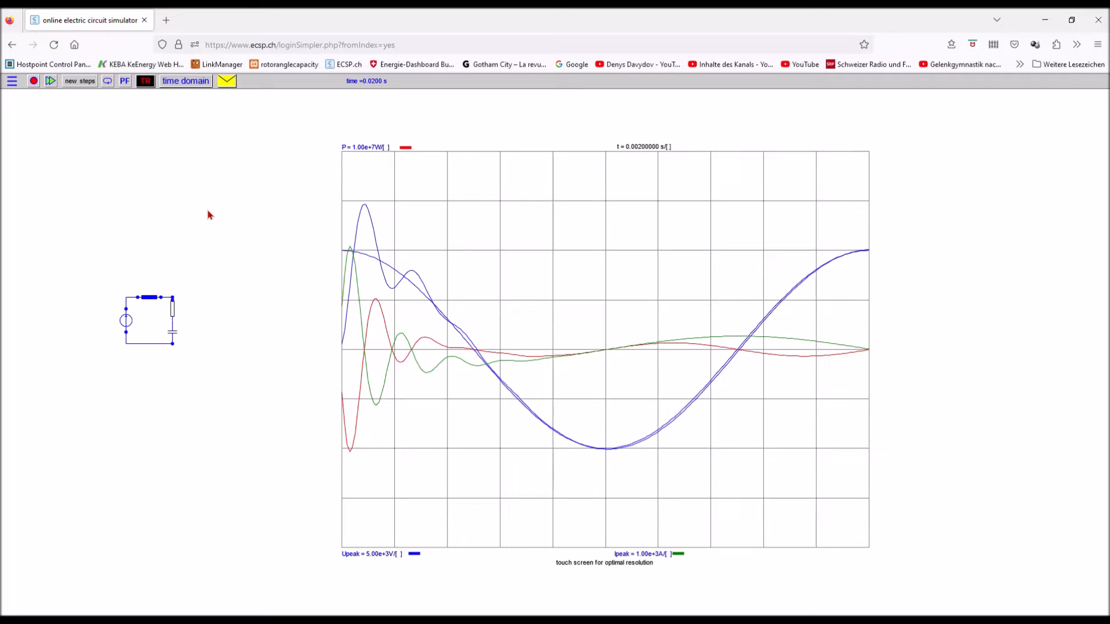
Step: Turn on continuous simulation and raise the resistor to about 8.7 Ω while it runs
click(107, 84)
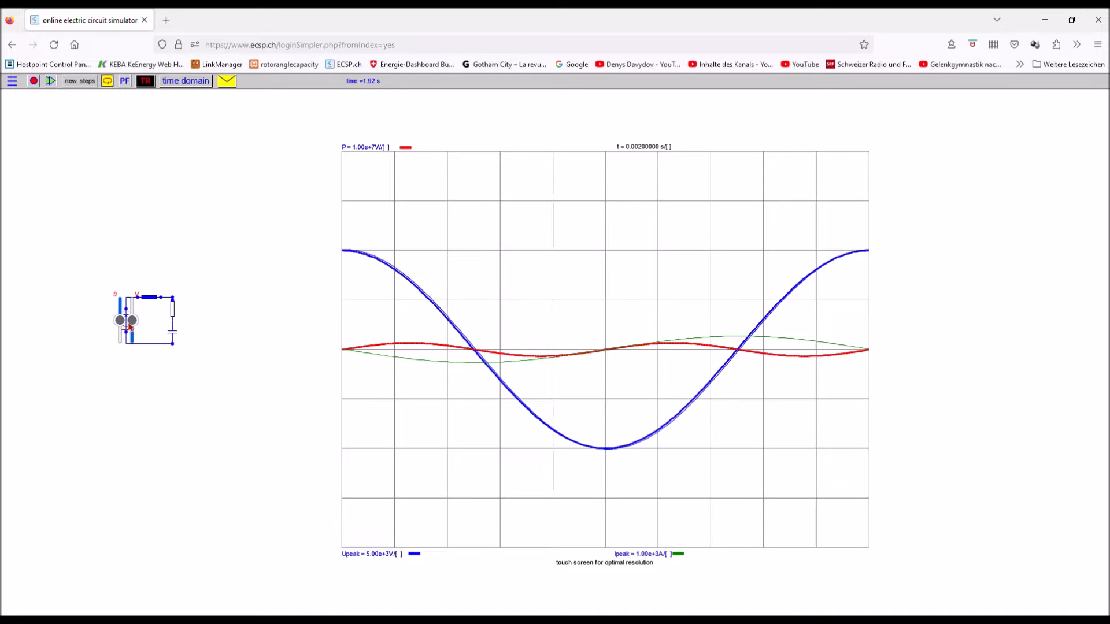
mouse_move(177, 313)
mouse_move(177, 312)
mouse_down()
mouse_move(179, 292)
mouse_move(181, 315)
mouse_move(180, 302)
mouse_up()
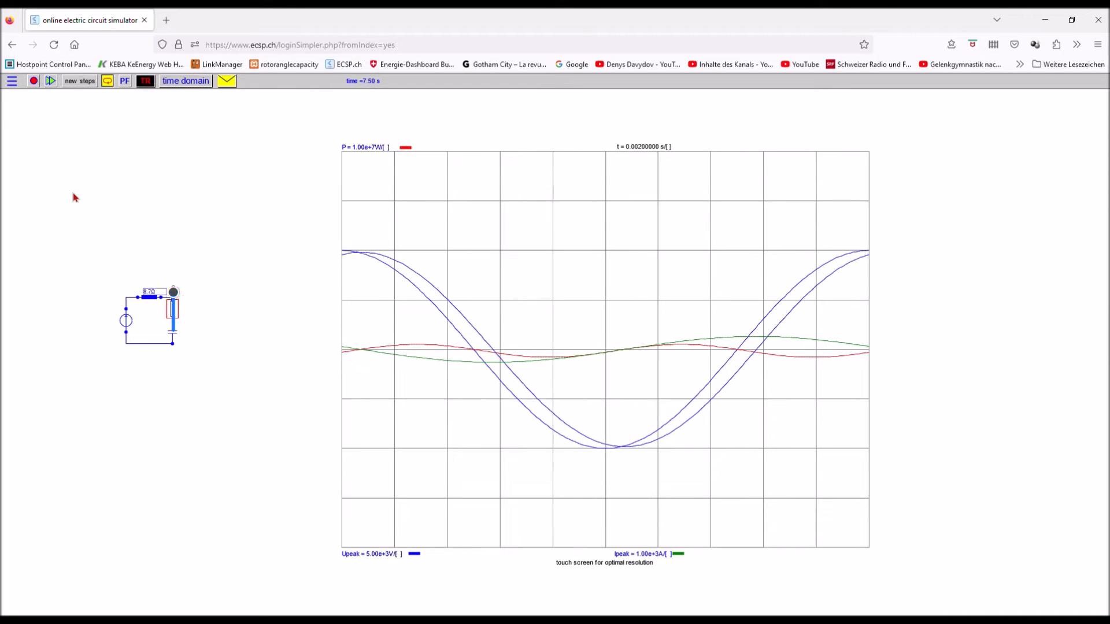
Step: Stop the running simulation and switch the simulator from time domain to frequency domain
click(33, 81)
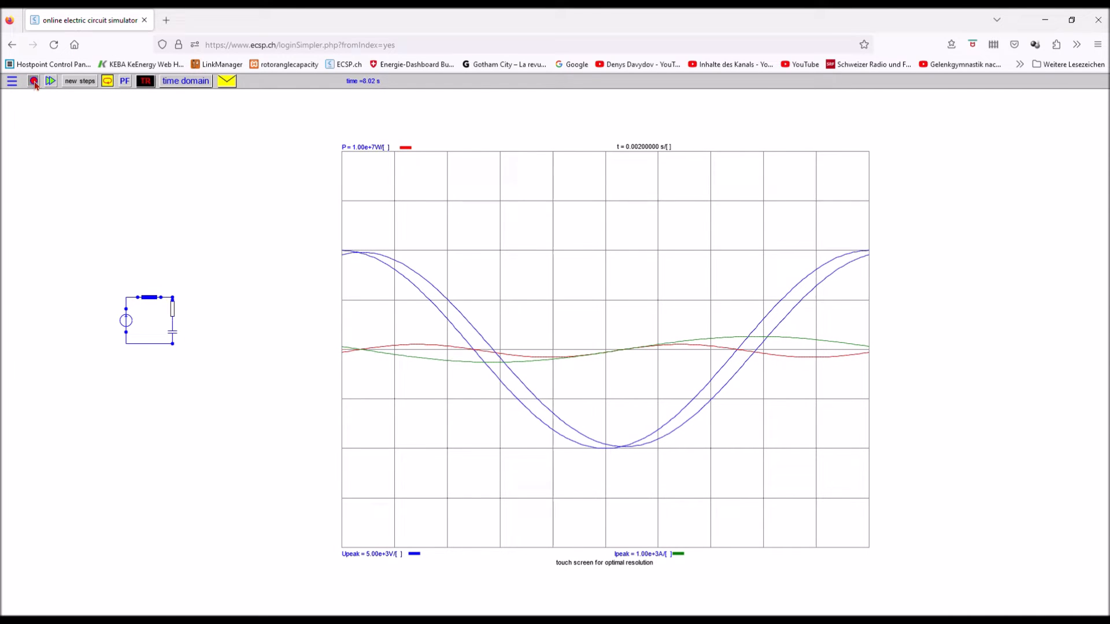
click(178, 84)
mouse_move(187, 82)
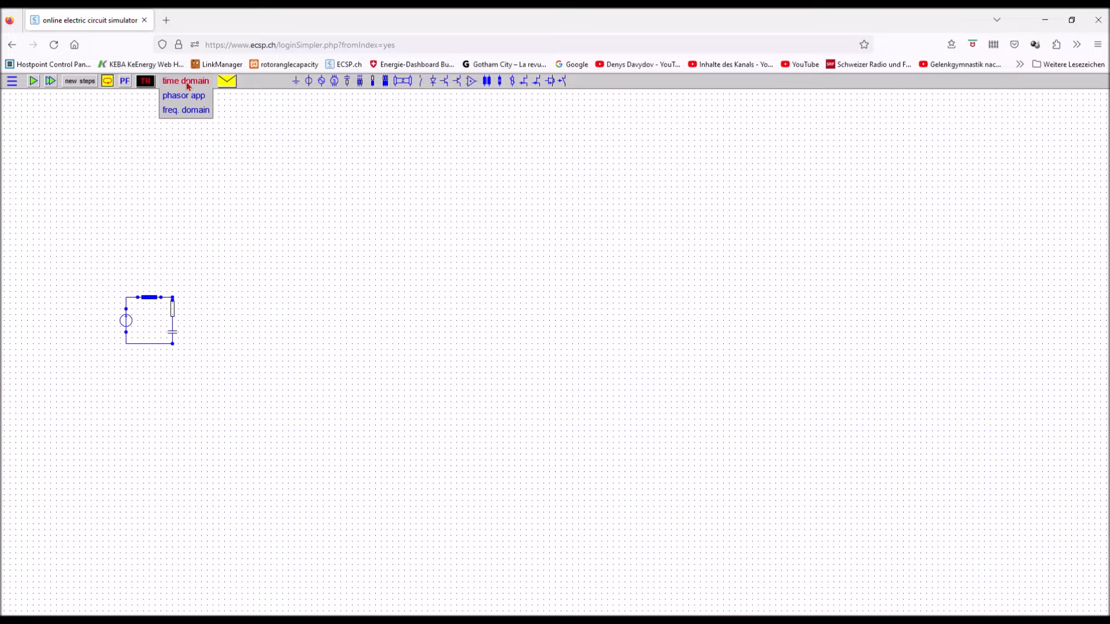
click(188, 113)
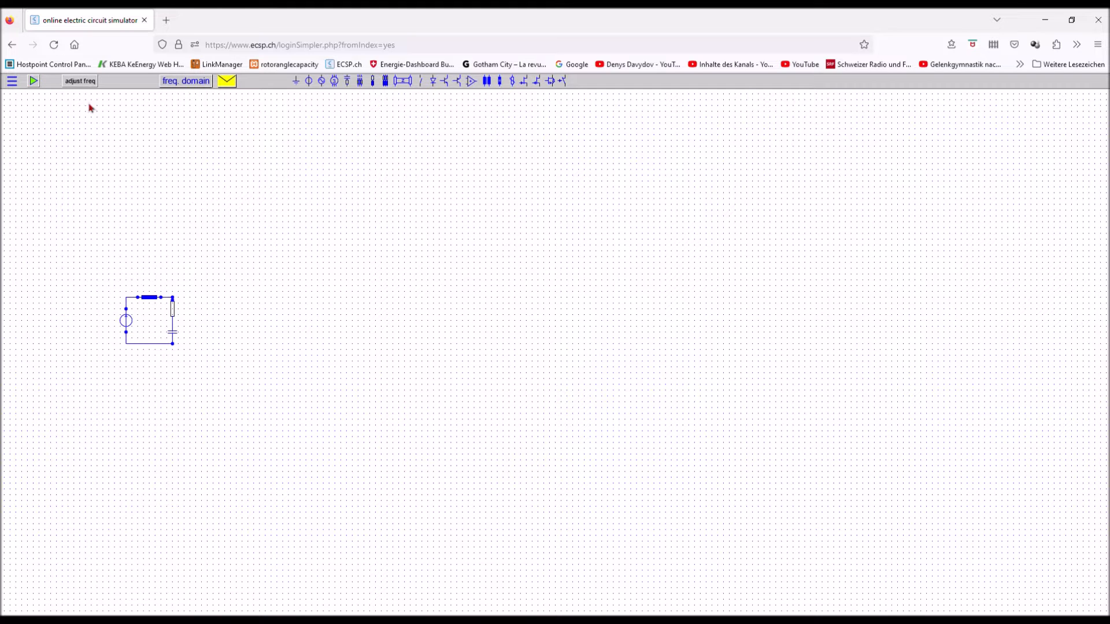
Step: Set the lowest frequency to 10 and the highest to 10000 Hz, run the sweep, and inspect the capacitor's voltage curve
click(80, 82)
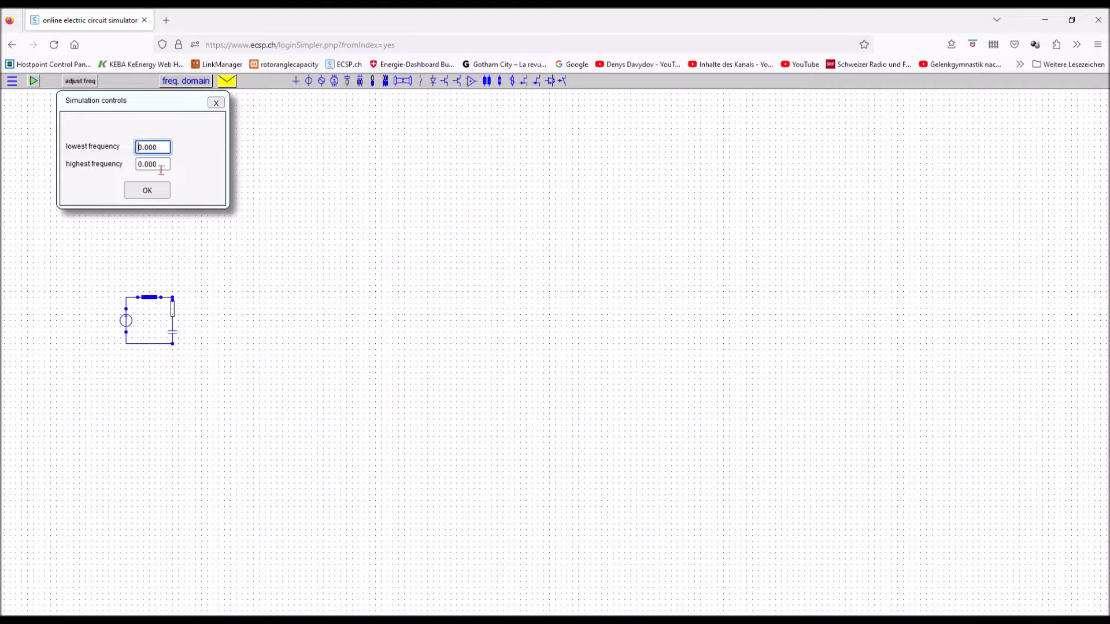
text(1)
click(146, 166)
text(100)
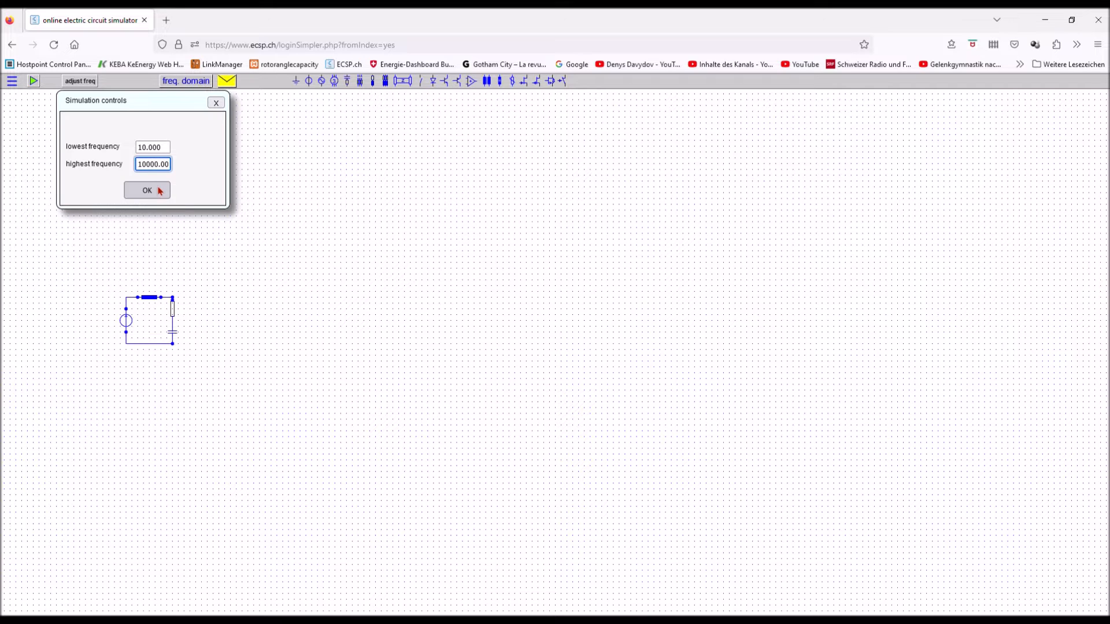
click(159, 191)
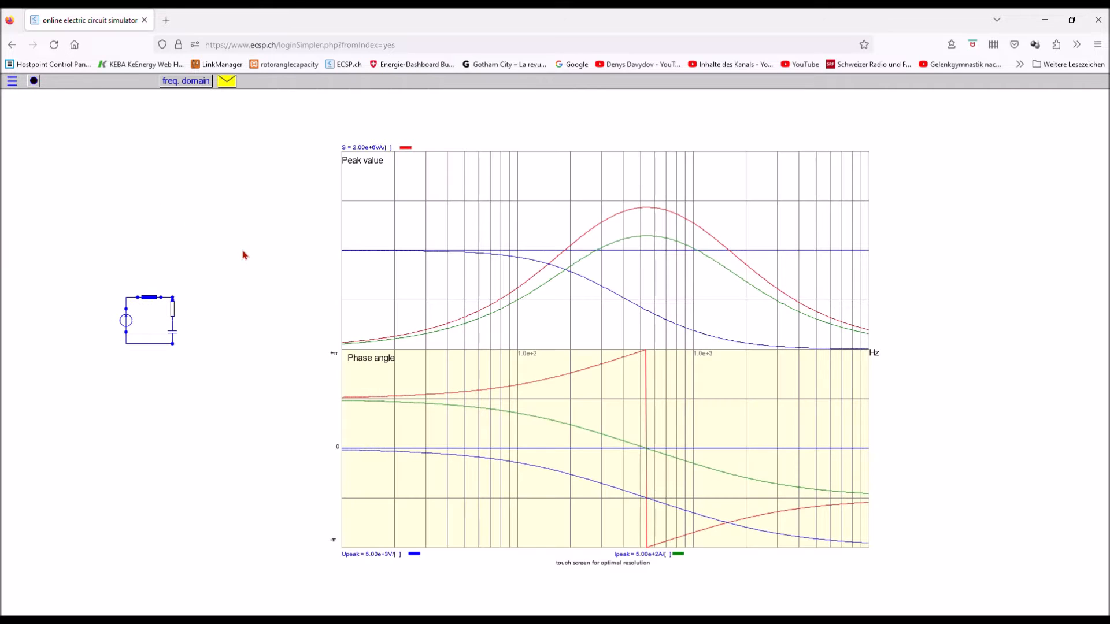
mouse_move(531, 261)
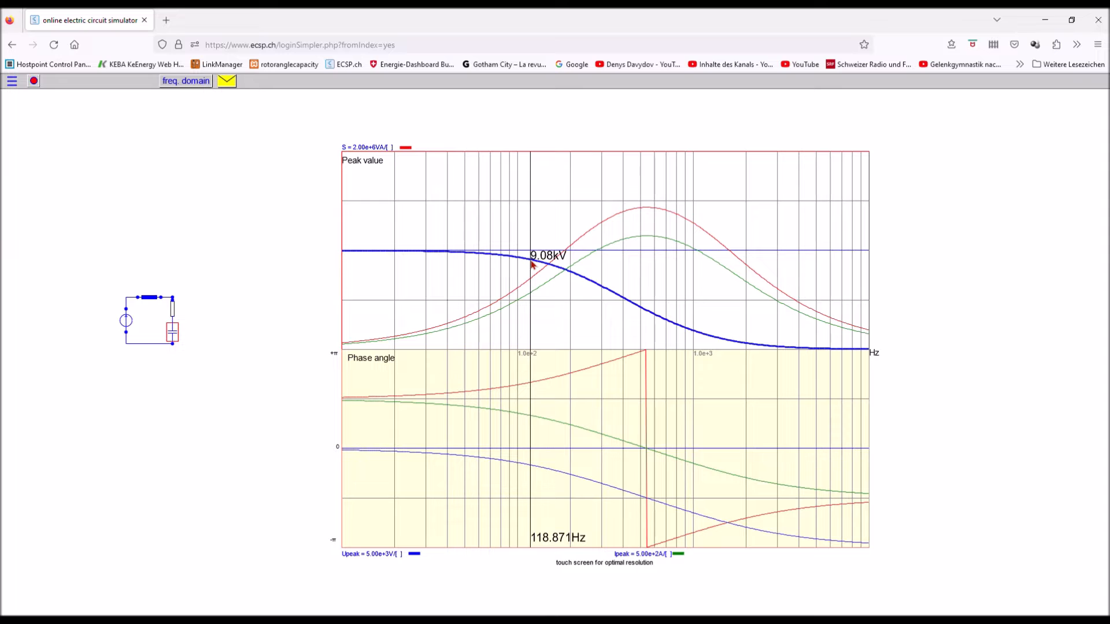
Step: Examine the curves around the resonance peak, then leave the sweep and switch the simulator to the phasor app
mouse_move(638, 237)
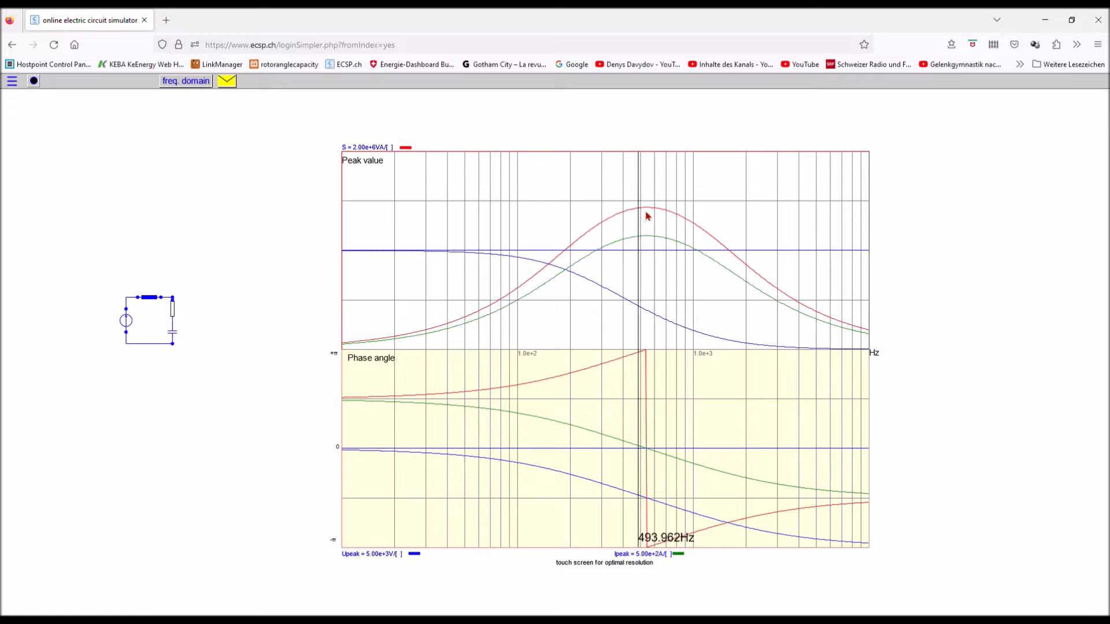
mouse_move(649, 209)
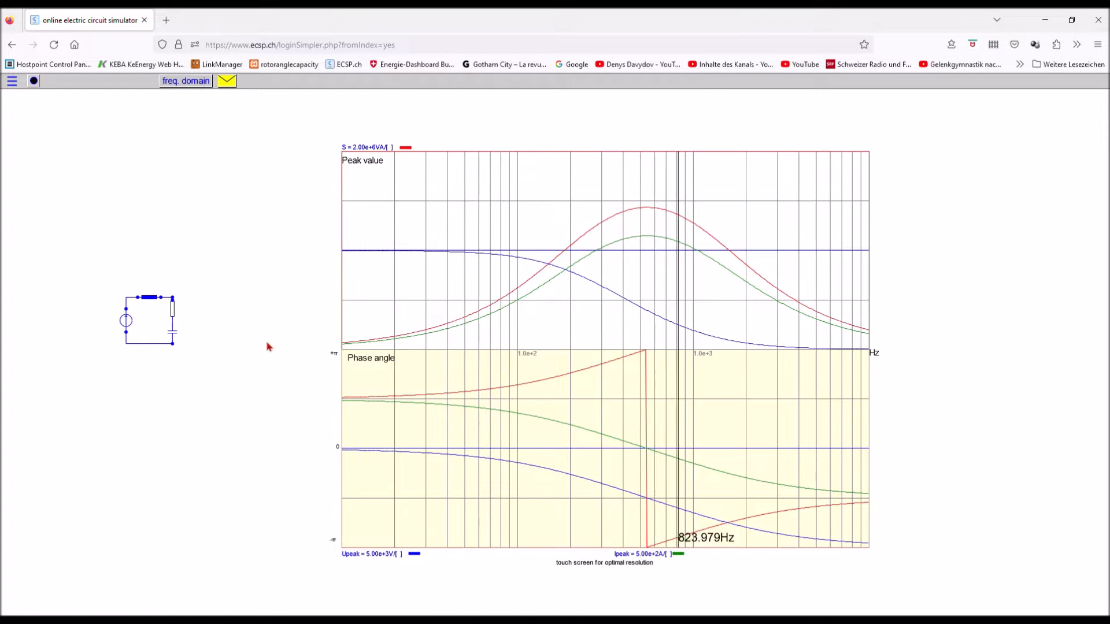
click(33, 81)
click(178, 84)
click(182, 98)
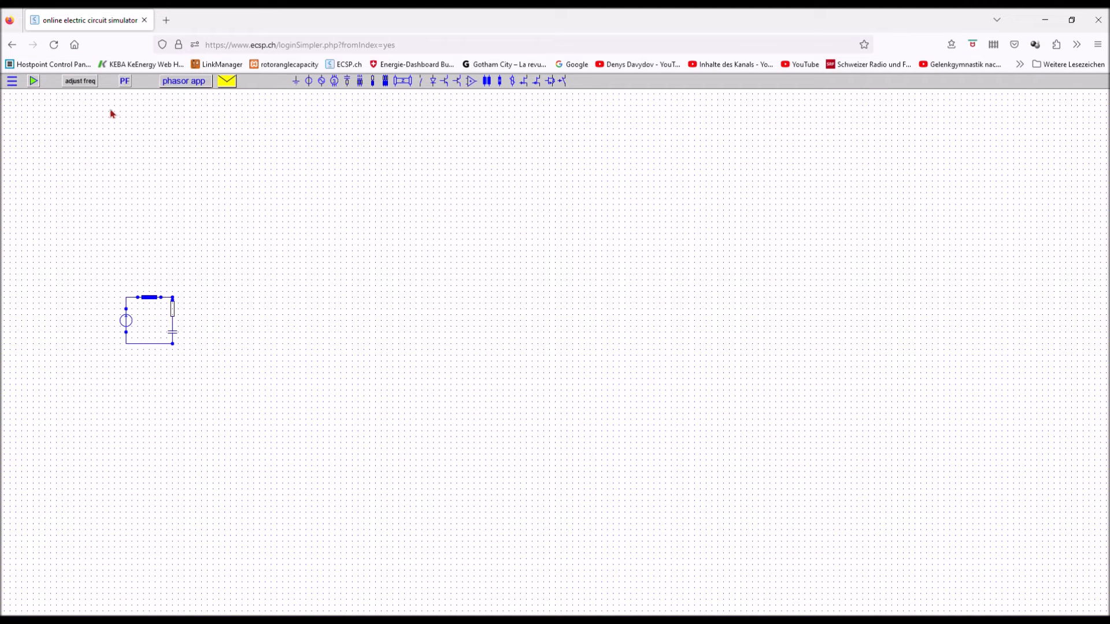
Step: Change the nominal frequency, run the phasor calculation, and adjust the resistor's value while the phasor diagram is displayed
click(79, 81)
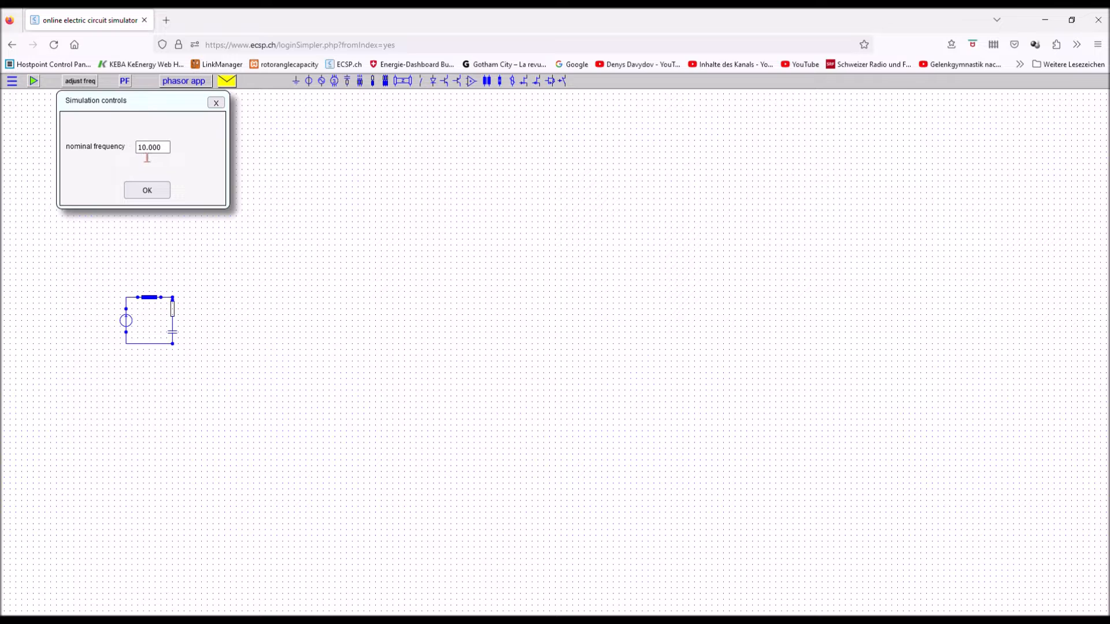
click(154, 158)
click(147, 190)
click(175, 315)
drag(174, 311, 177, 311)
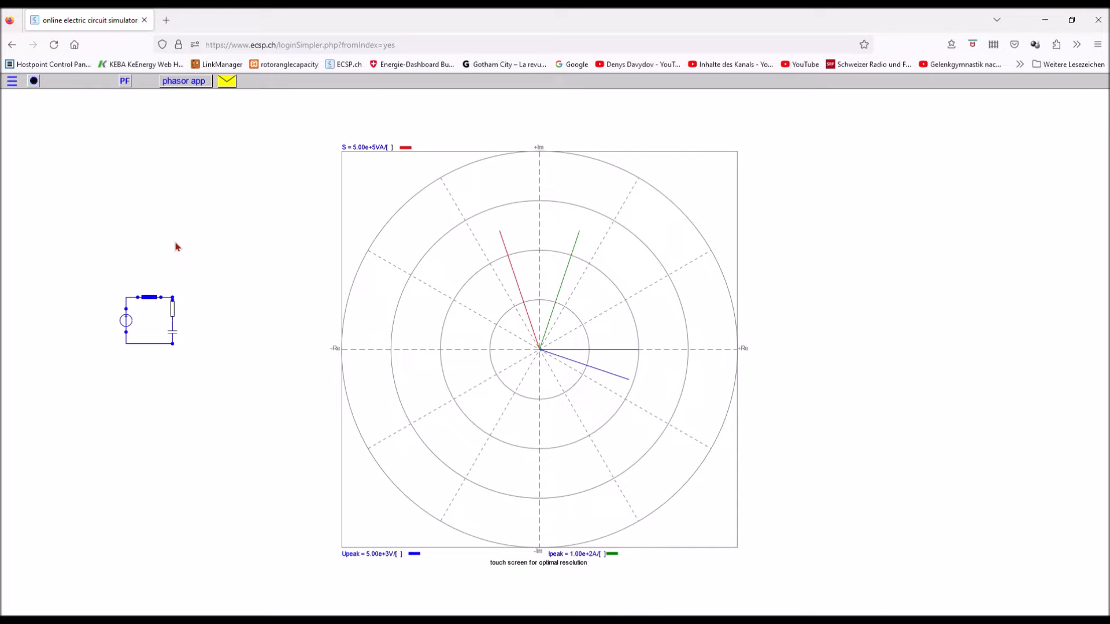
Step: Stop the phasor calculation, group the resistor with the capacitor, and move the group away from the source circuit
click(33, 80)
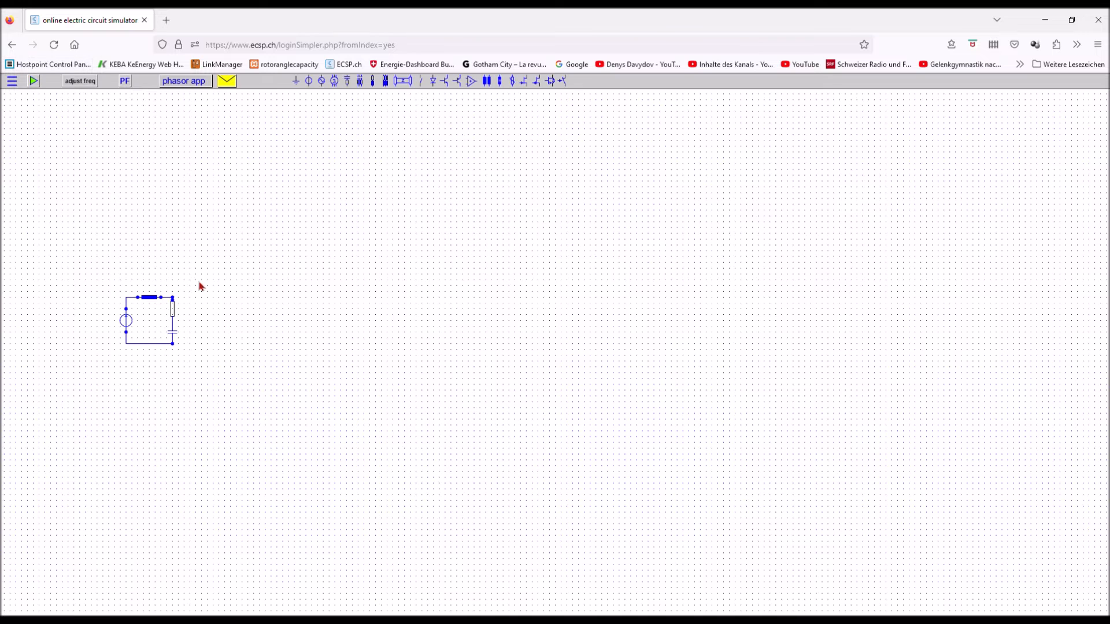
drag(162, 273, 172, 374)
drag(195, 380, 194, 379)
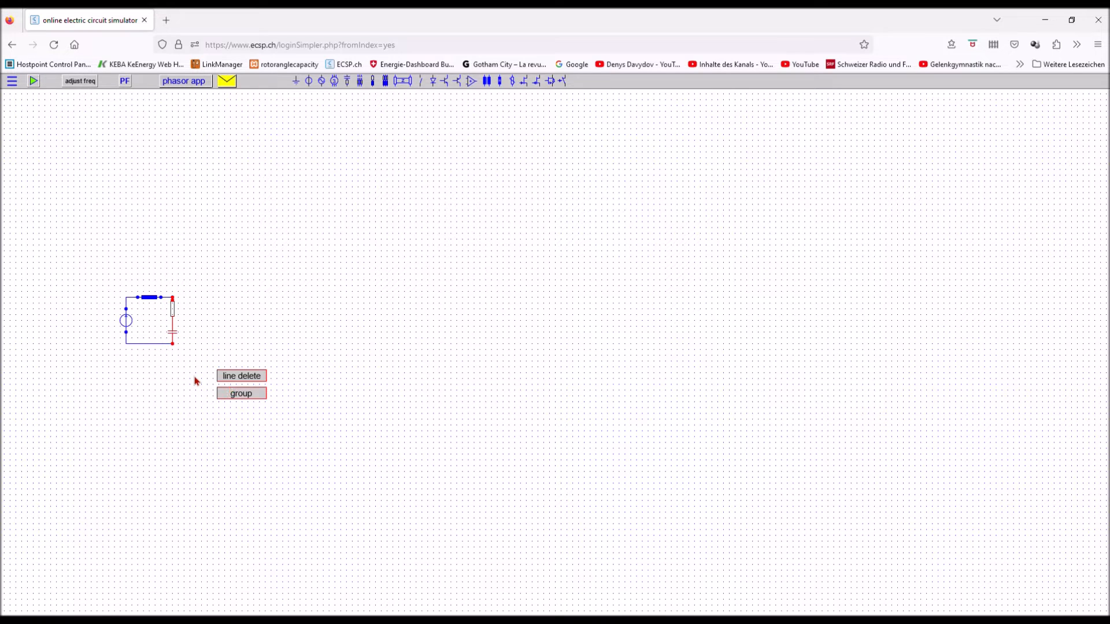
click(235, 399)
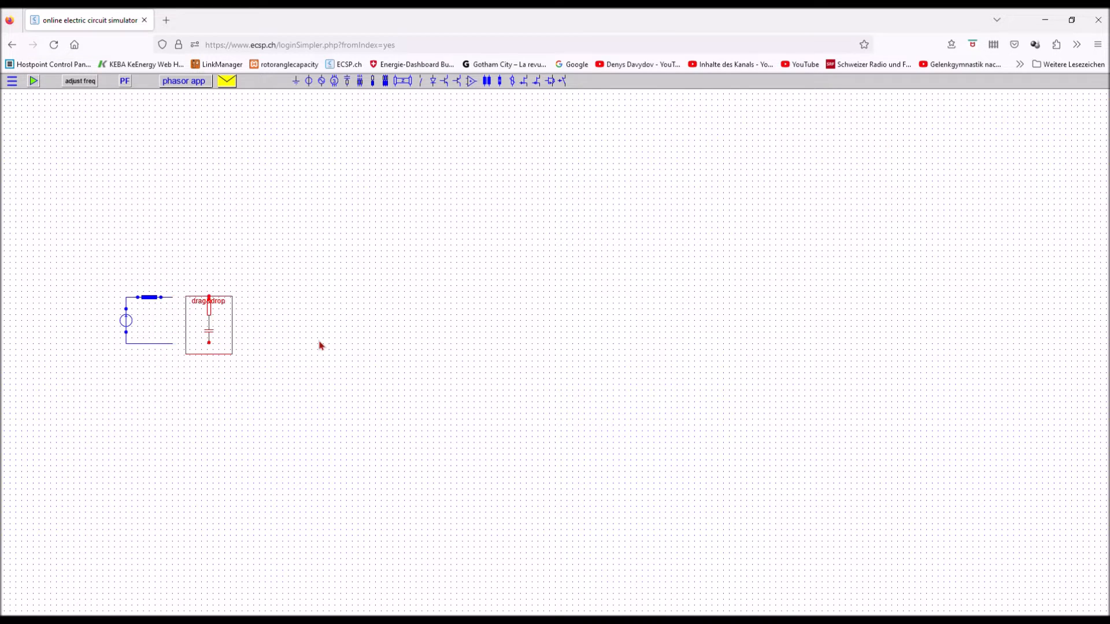
drag(220, 327, 334, 332)
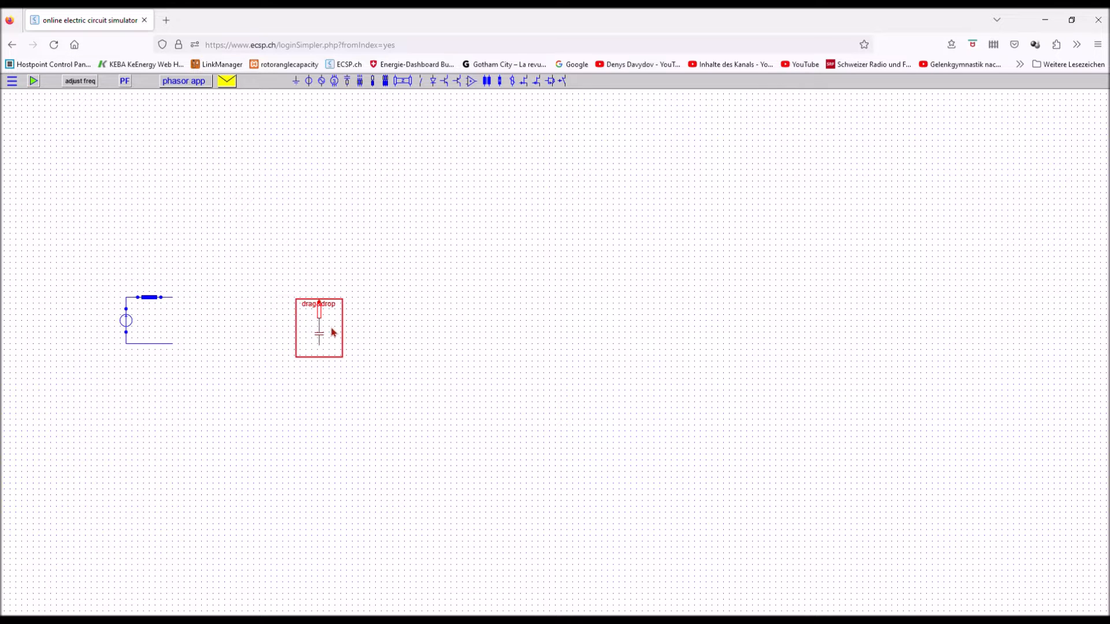
Step: Place a long line element across the open ends of the source and inductor circuit
click(402, 81)
mouse_move(403, 91)
mouse_down()
mouse_move(191, 317)
mouse_move(172, 310)
mouse_move(173, 333)
mouse_up()
click(192, 312)
Step: Move the resistor-capacitor group close to the long line and wire both of its ends to the line's output terminals
drag(284, 281, 344, 367)
click(379, 381)
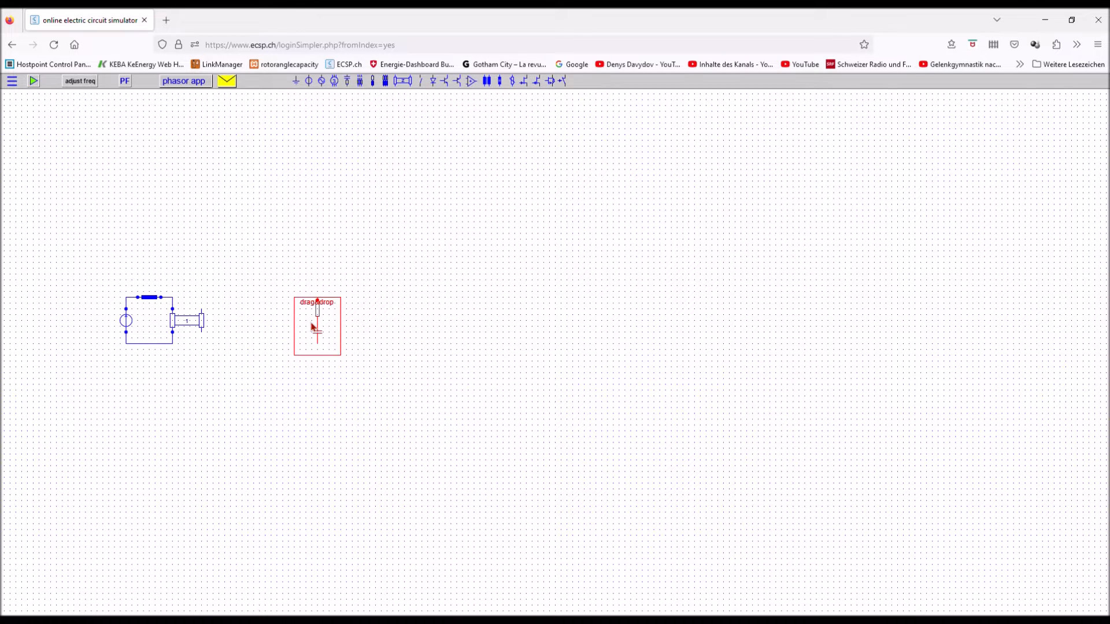
drag(312, 327, 228, 319)
click(204, 285)
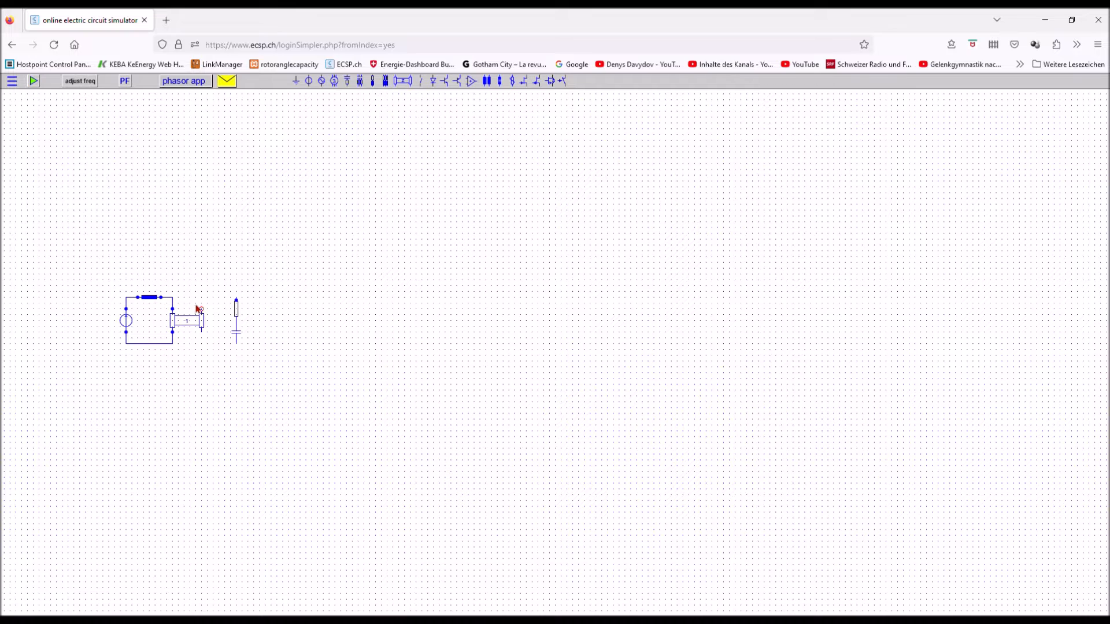
drag(203, 299, 237, 299)
mouse_move(202, 334)
mouse_down()
mouse_move(202, 344)
mouse_move(237, 345)
mouse_up()
Step: Set the long line's impedance to 50 Ohm
click(188, 328)
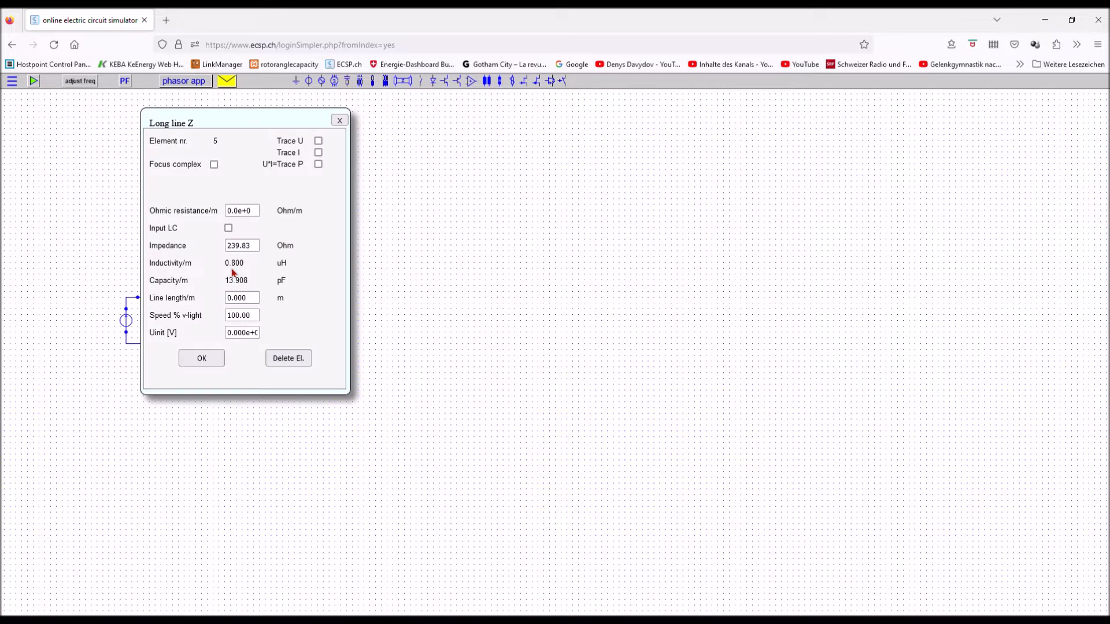
double_click(231, 248)
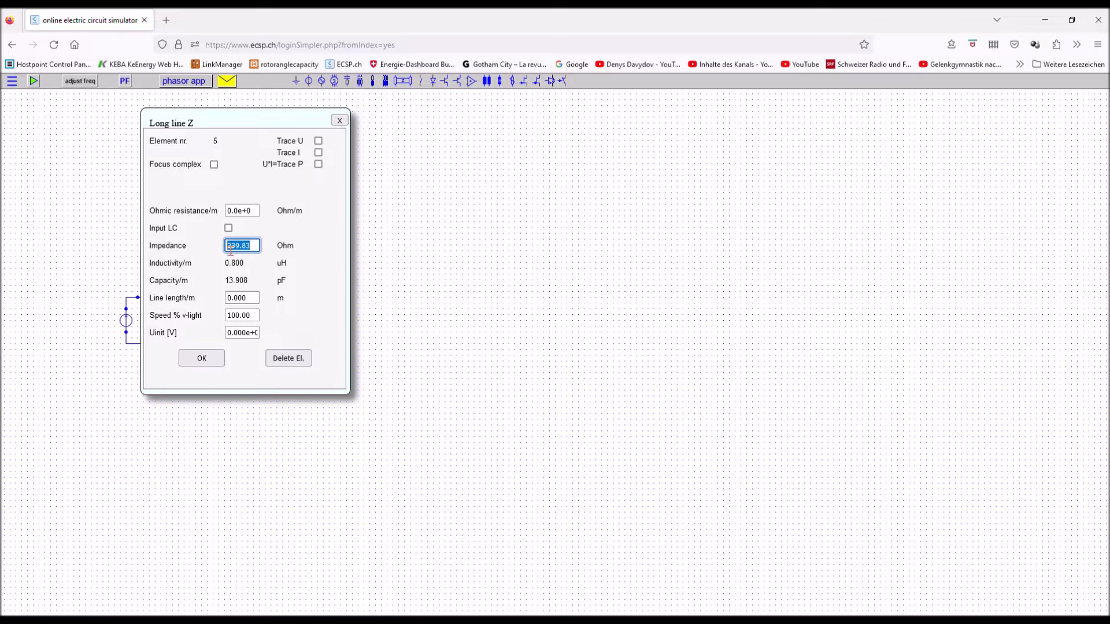
key(BackSpace)
text(50)
key(Return)
Step: Set the long line's ohmic resistance to 1E-5 Ohm/m, its length to 30000 m, and its speed to 30 % of light speed
drag(259, 217, 222, 220)
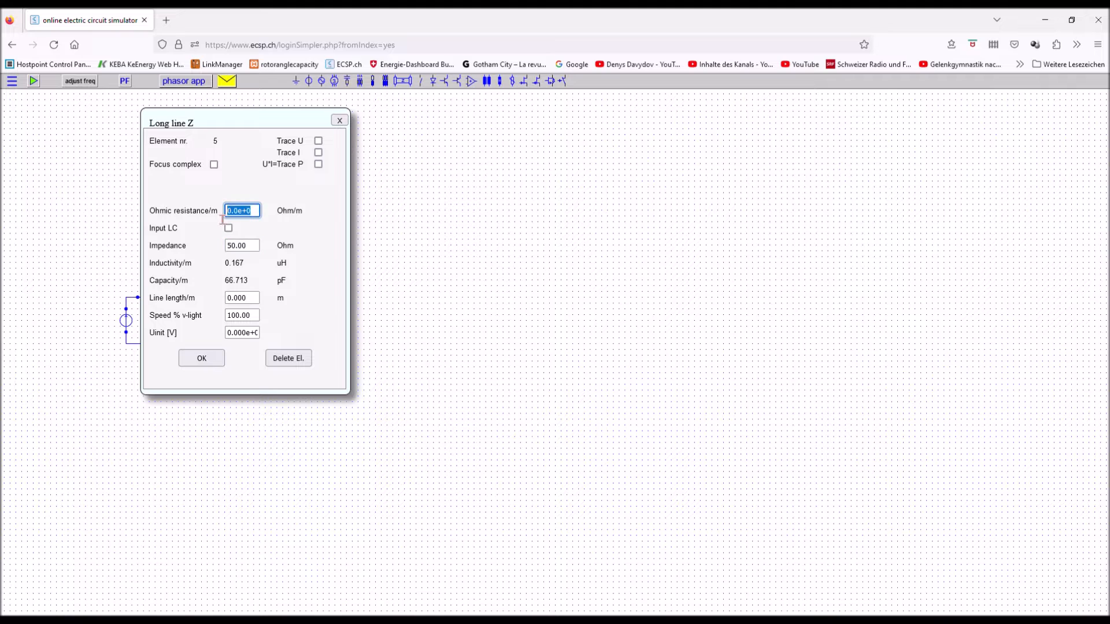
key(BackSpace)
click(258, 302)
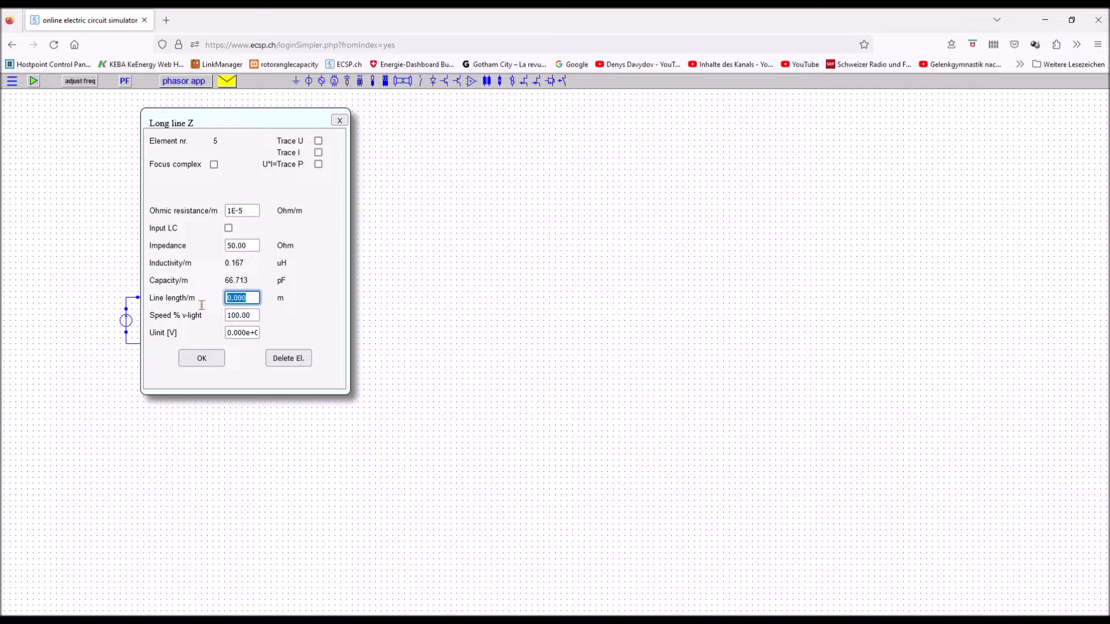
key(BackSpace)
click(230, 315)
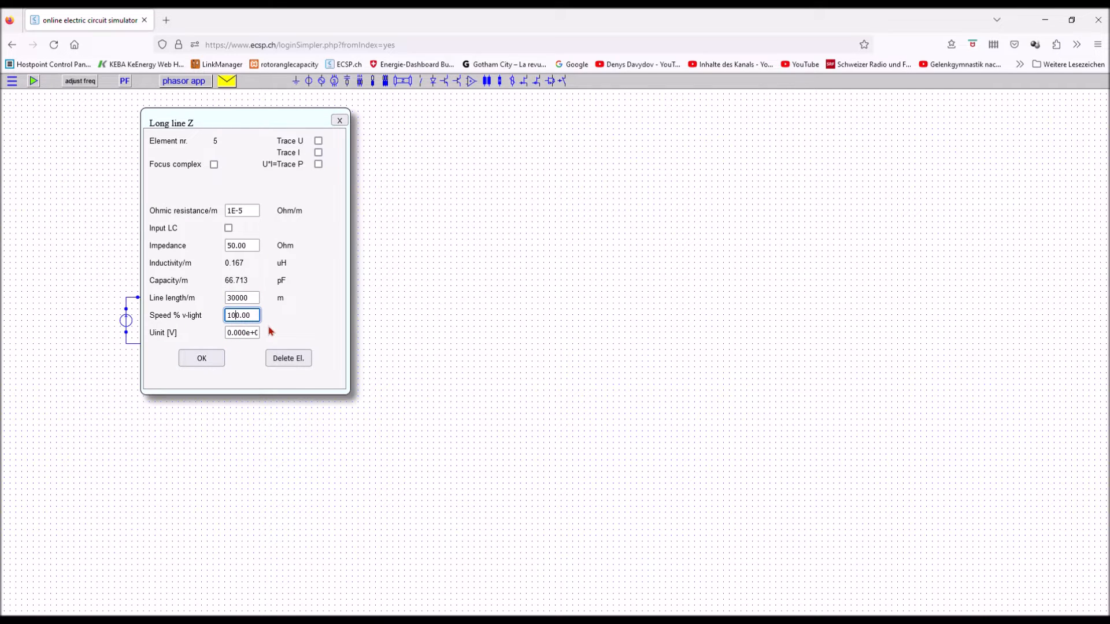
click(200, 359)
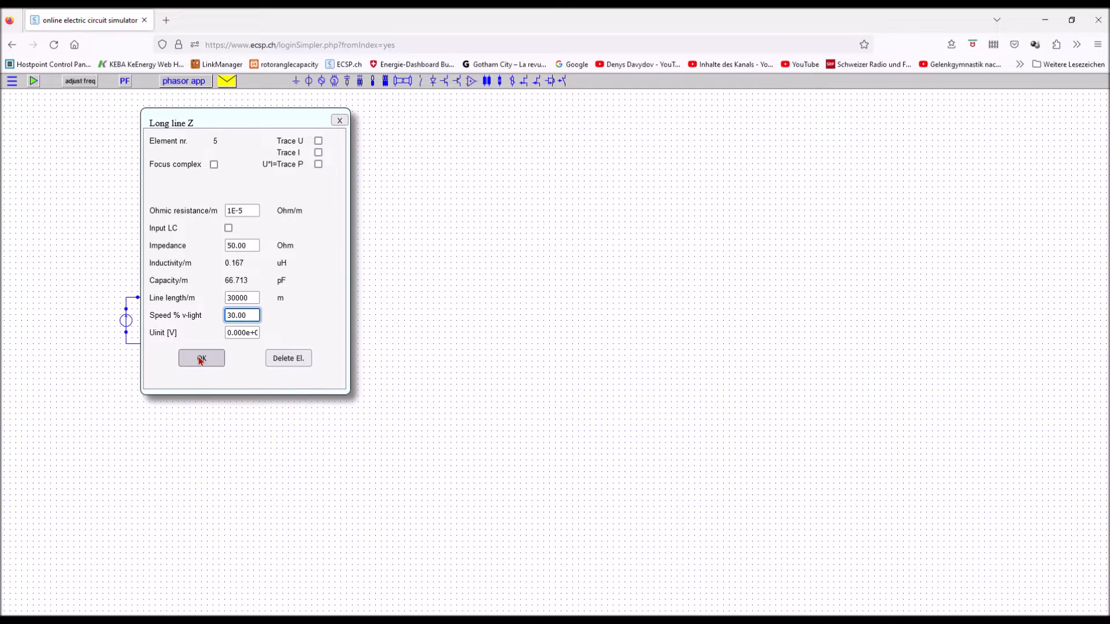
click(201, 359)
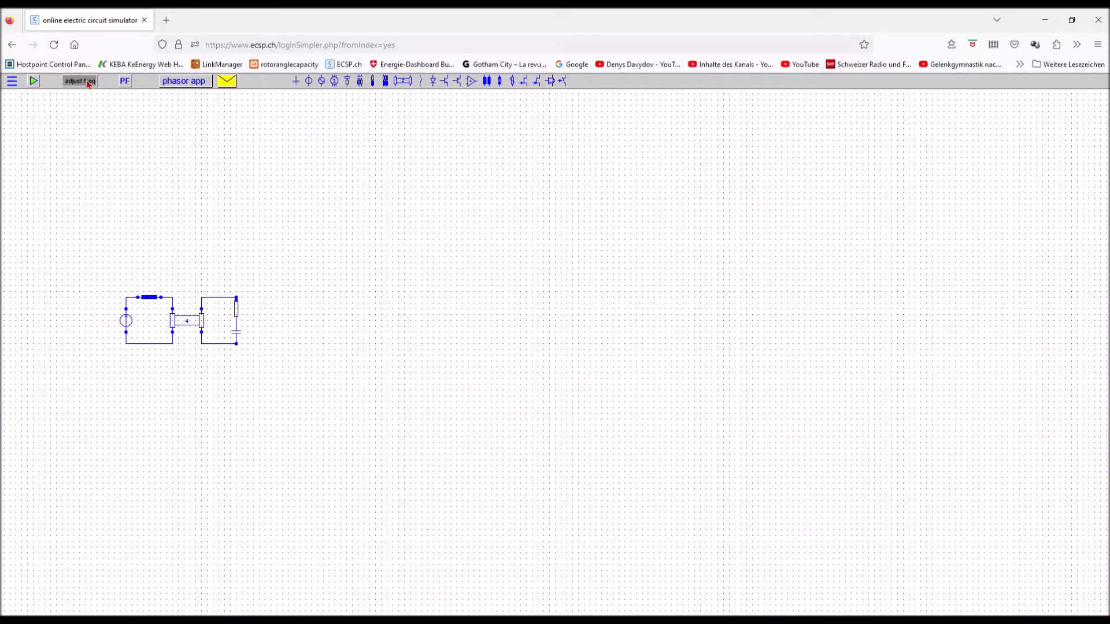
Step: Run the line circuit in the time domain for 0.02 s and lower the load resistor to about 1.8 Ω
mouse_move(185, 86)
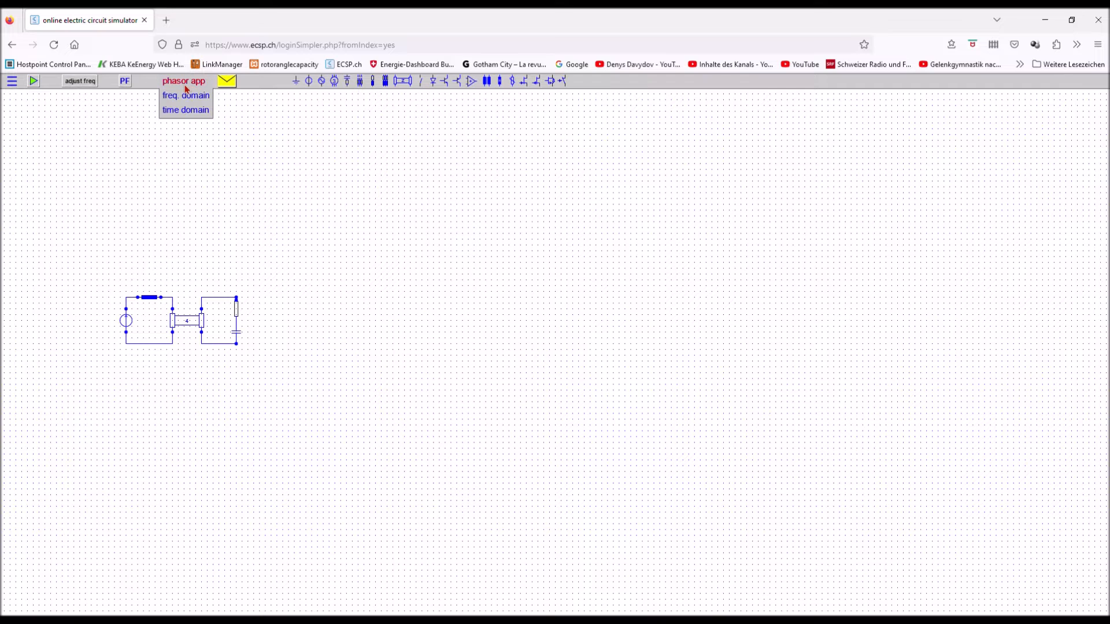
click(181, 111)
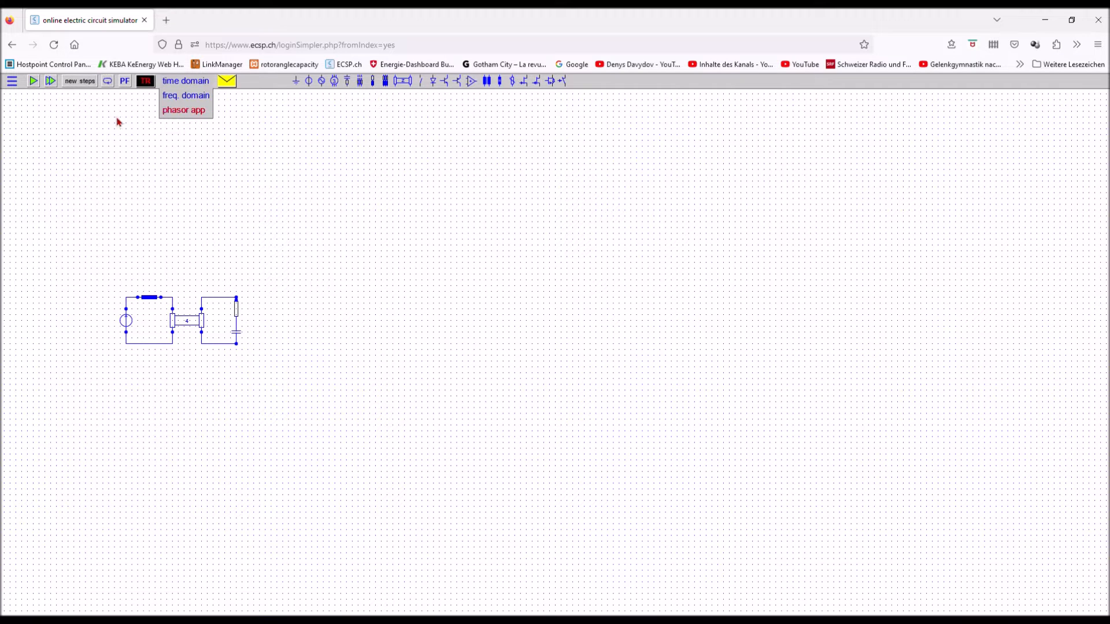
click(80, 82)
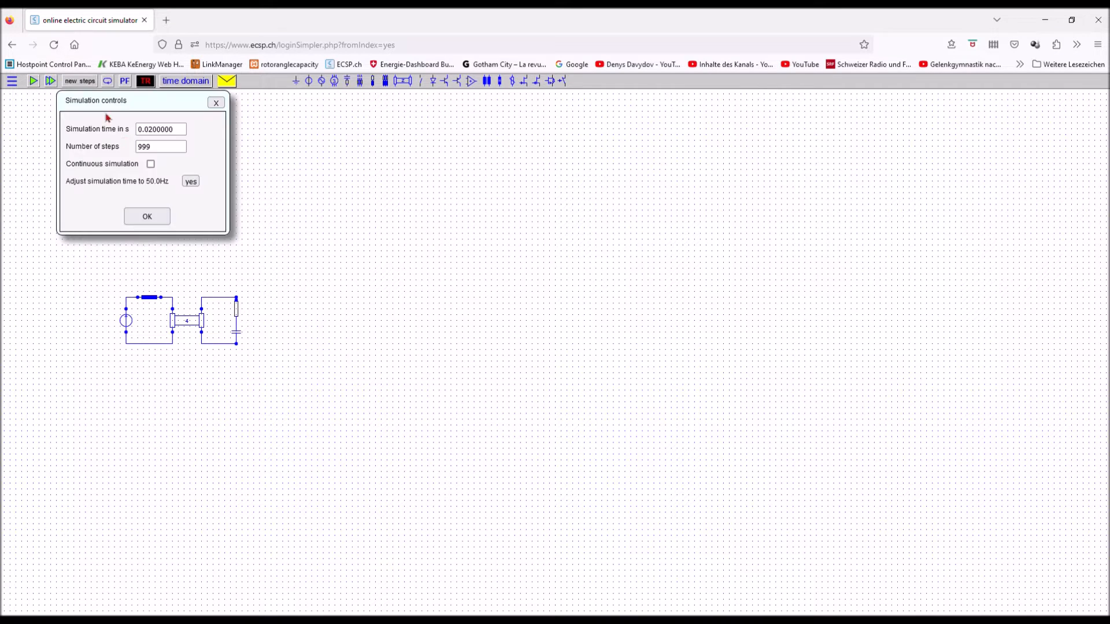
click(149, 216)
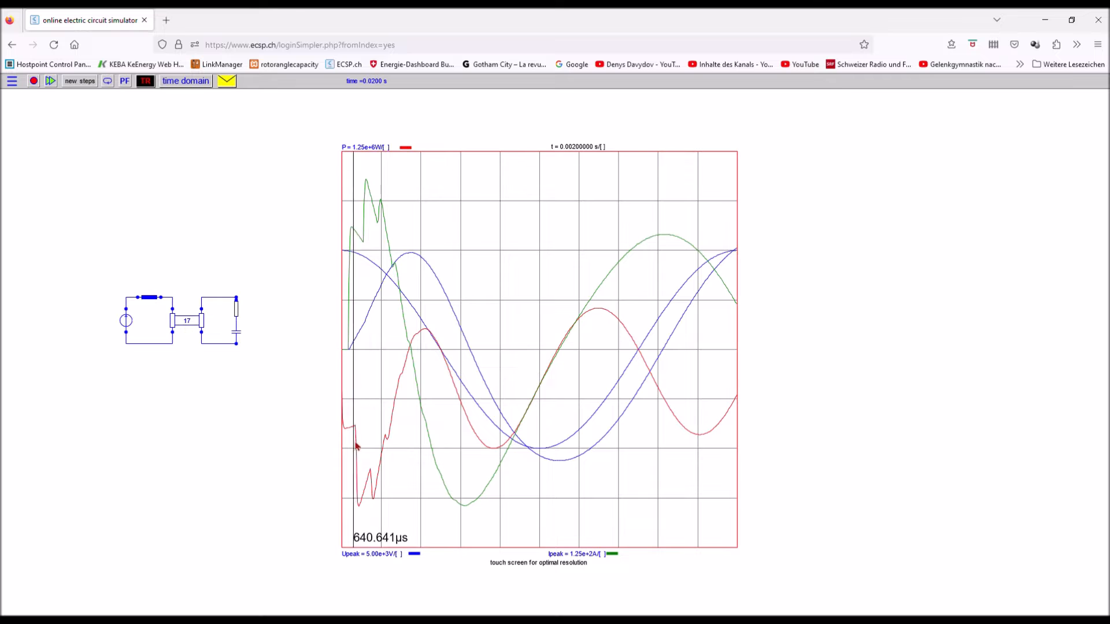
click(237, 312)
drag(237, 317, 238, 328)
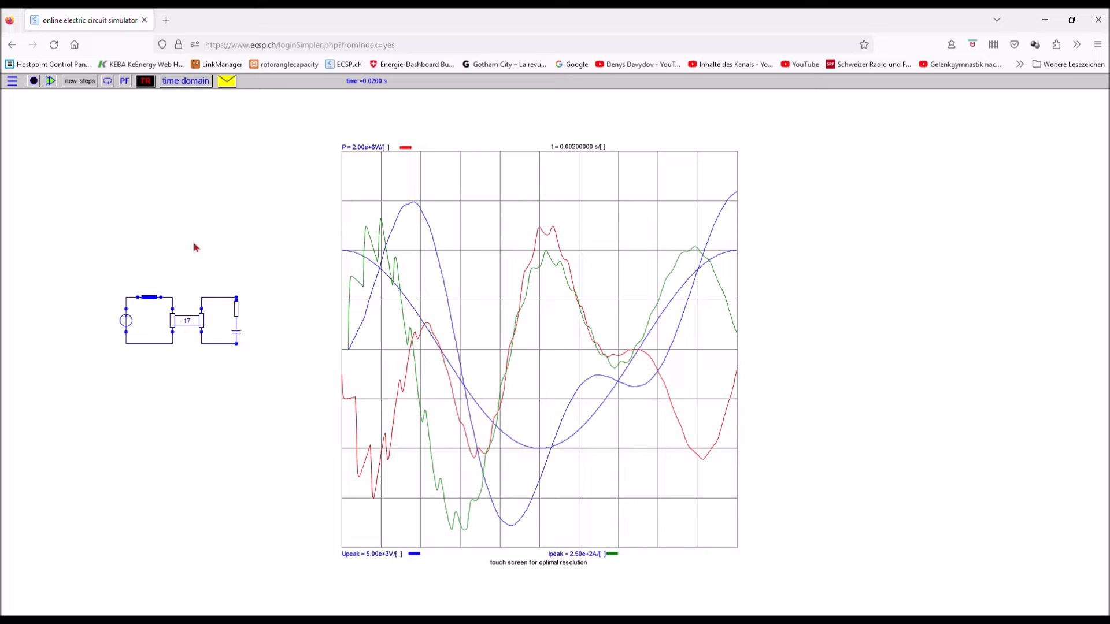
Step: Stop the simulation, set the simulation time to 0.04 s, and run it again
click(33, 81)
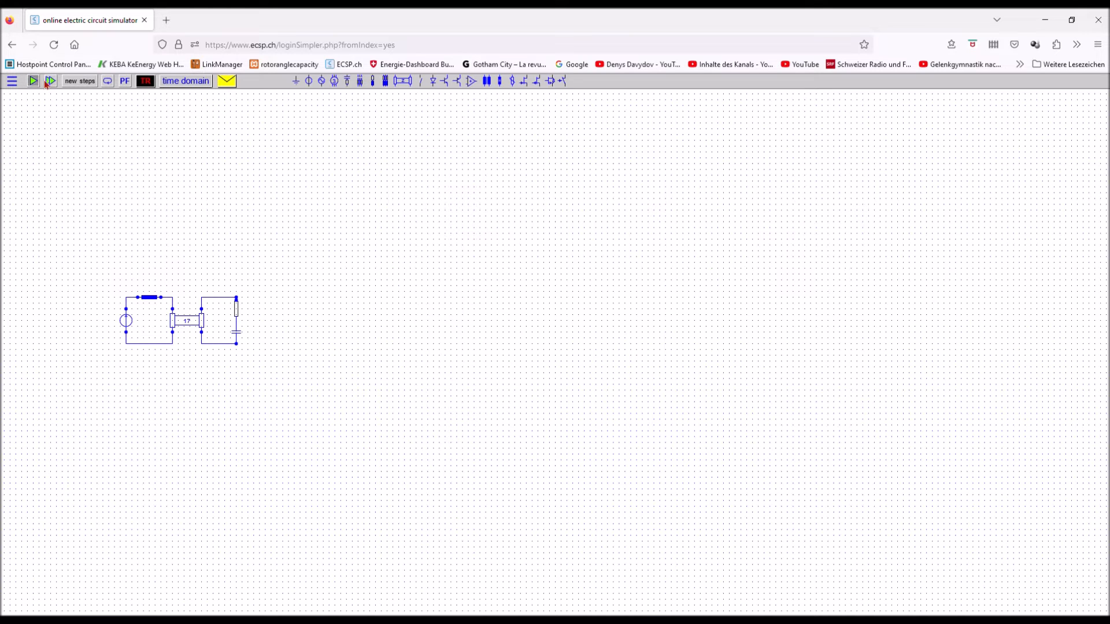
click(80, 81)
click(154, 129)
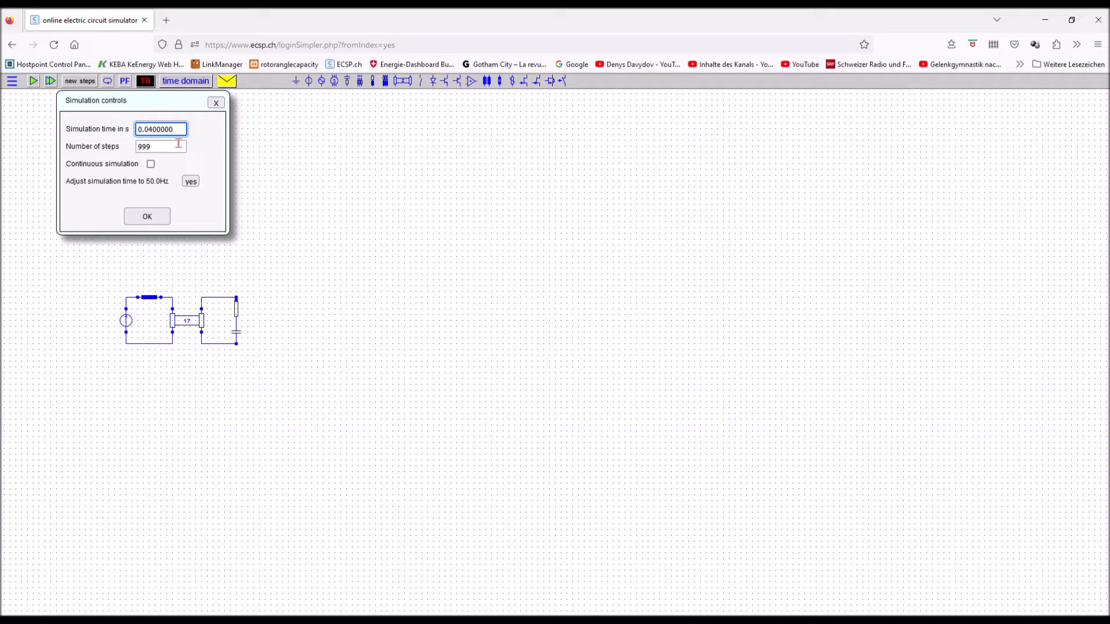
click(147, 216)
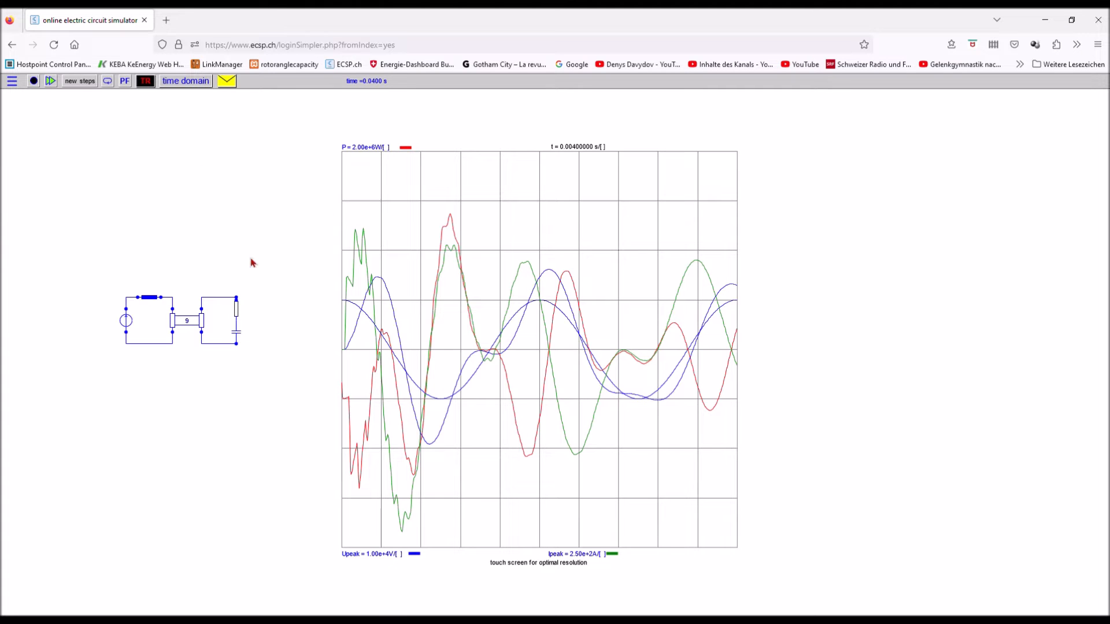
Step: Examine the capacitor's curves, run the simulation continuously to view the steady-state waveforms, and stop it
click(239, 343)
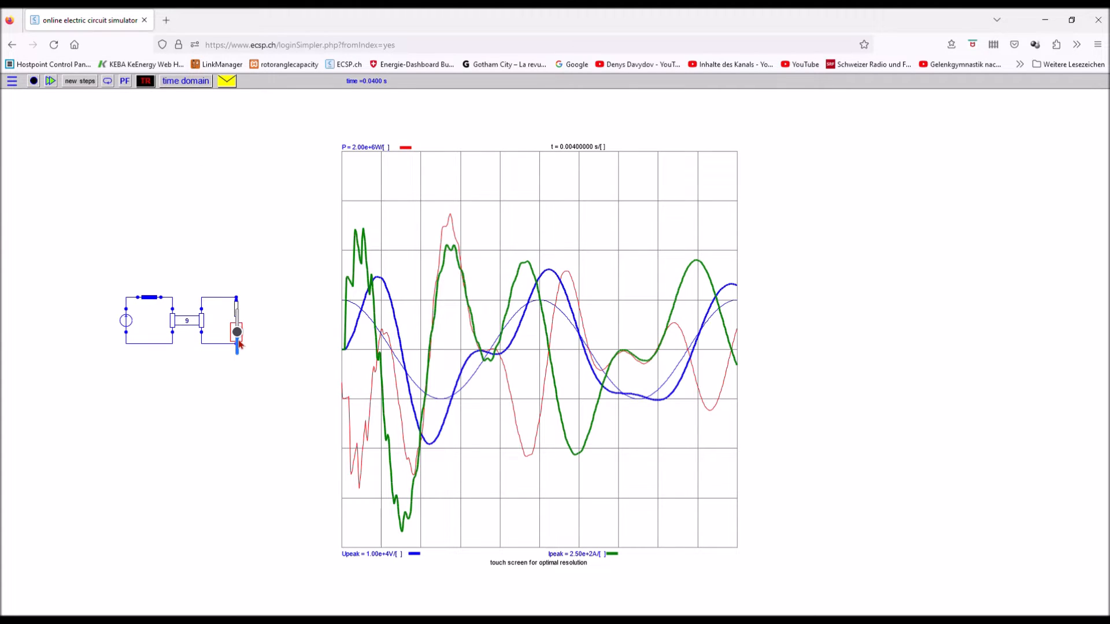
click(108, 81)
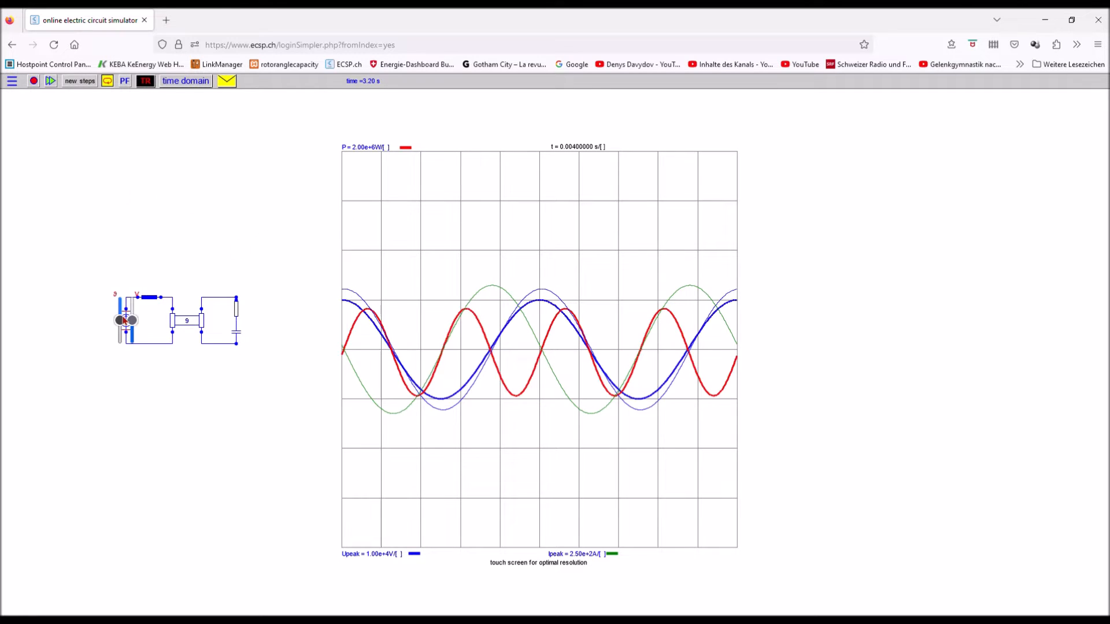
mouse_move(240, 309)
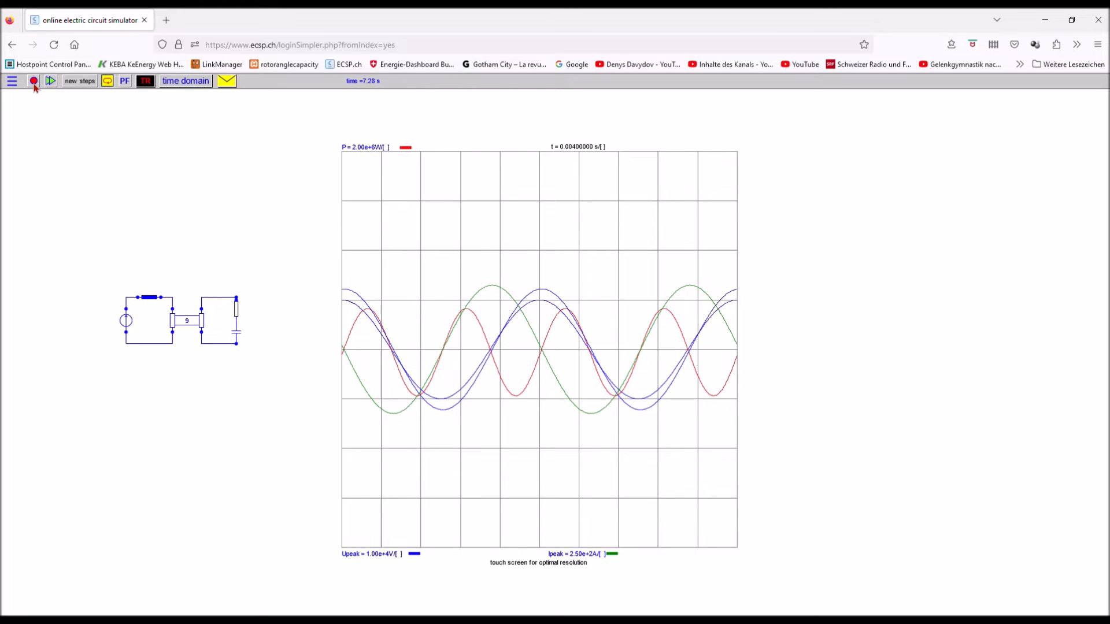
click(33, 82)
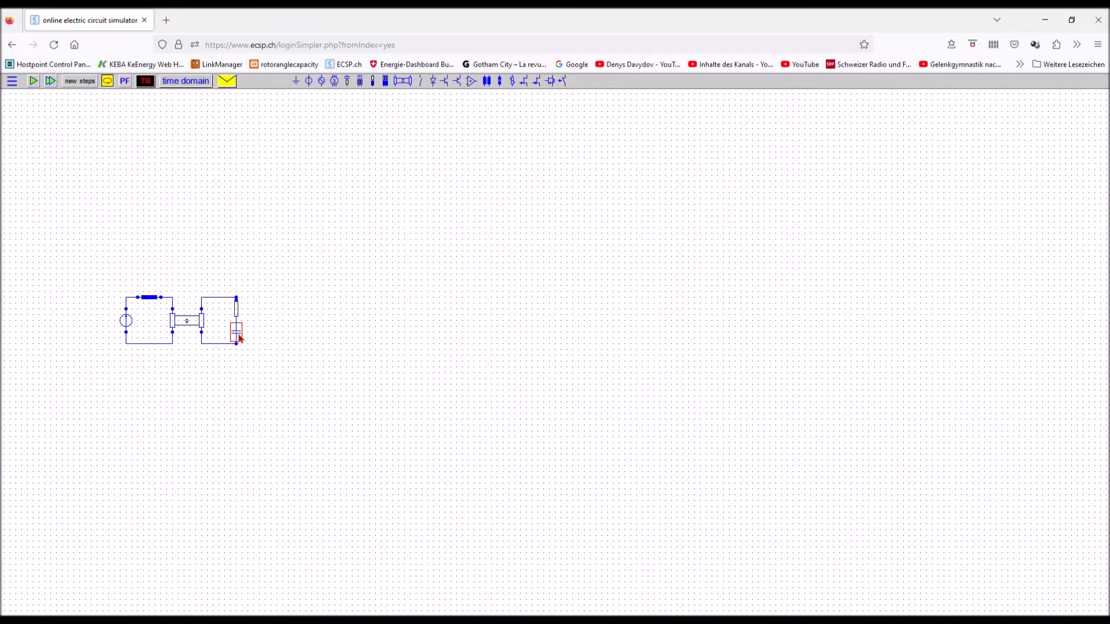
Step: Remove the capacitor and put the resistor alone across the long line's output
mouse_move(240, 338)
mouse_down()
mouse_move(237, 308)
mouse_move(236, 322)
mouse_up()
click(237, 307)
click(237, 322)
Step: Replace the end resistor's resistance value and enable its voltage trace
click(237, 325)
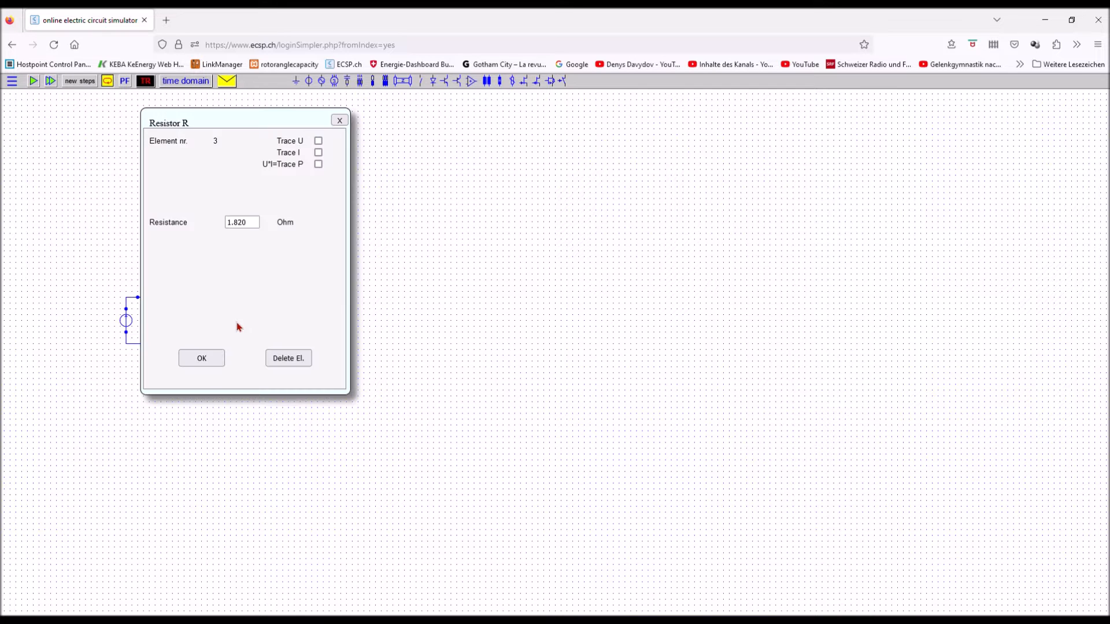
drag(256, 224, 220, 232)
key(BackSpace)
click(322, 140)
click(319, 141)
click(200, 357)
Step: Run the simulation, turn off continuous mode, and rerun it for 0.04 s to examine the switch-on voltage at the resistor
click(33, 82)
click(145, 215)
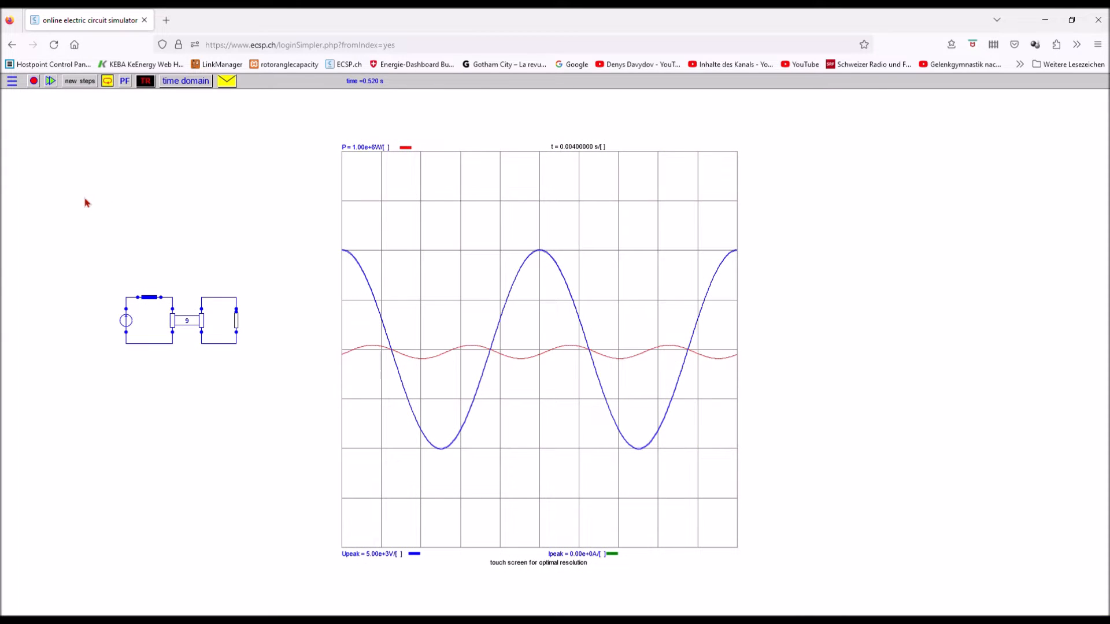
click(108, 81)
click(39, 84)
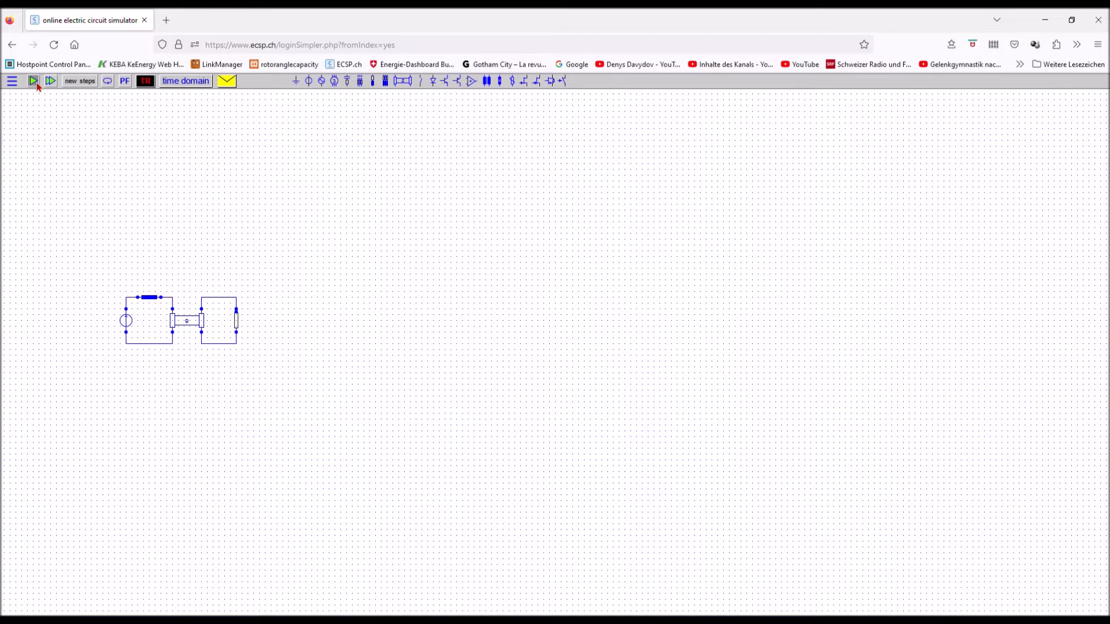
click(33, 82)
click(145, 215)
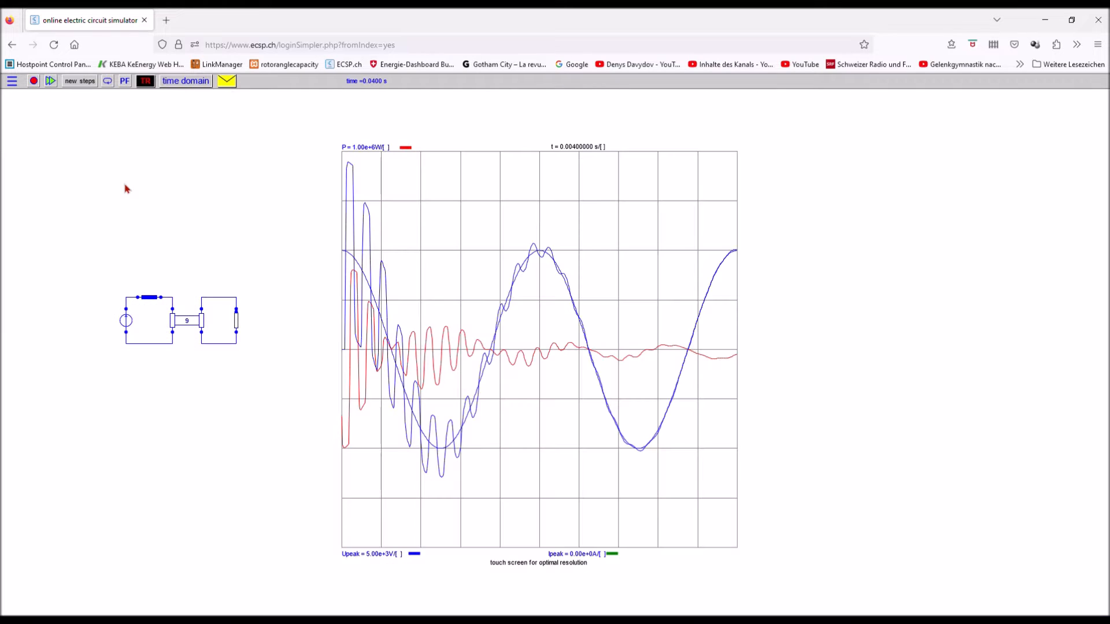
click(237, 321)
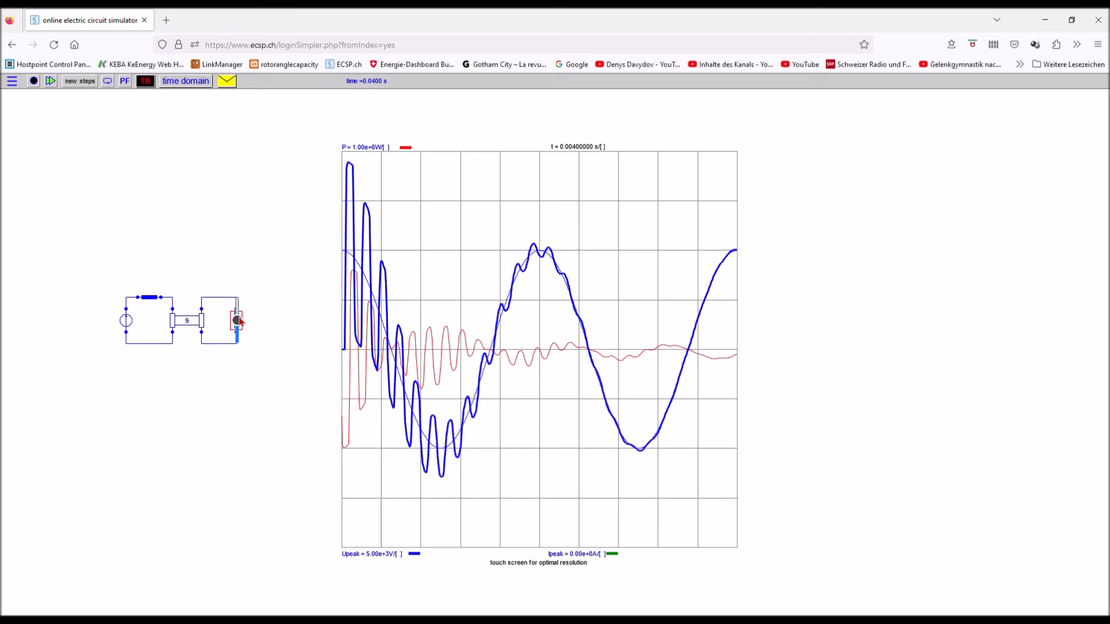
Step: Set the end resistor to 100 Ω in the live simulation, stop it, and turn off the power trace
drag(239, 322, 241, 345)
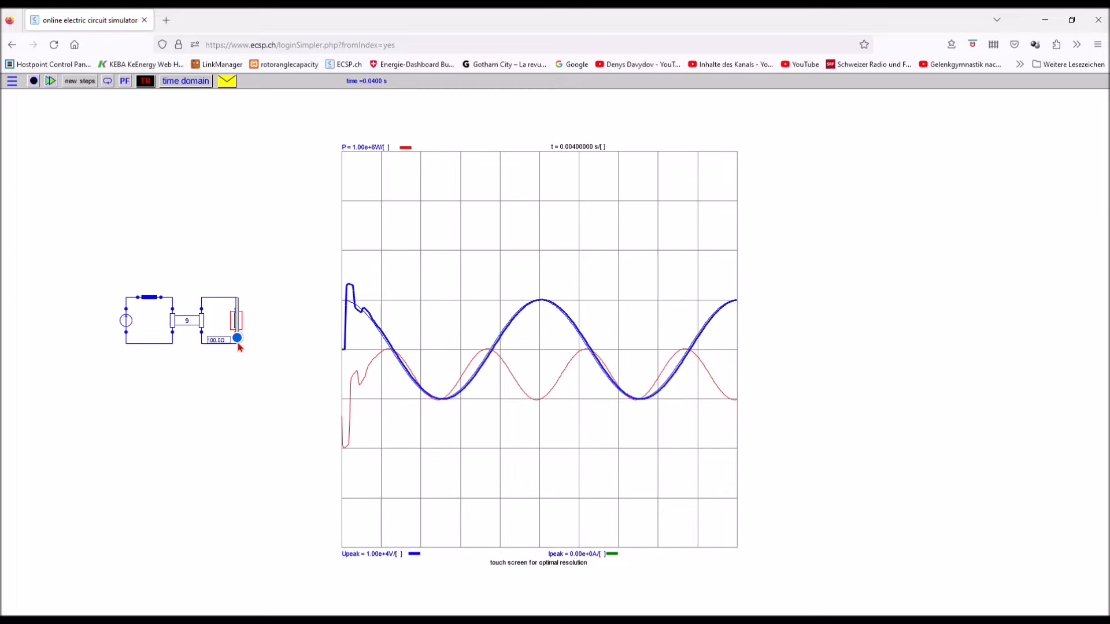
drag(240, 346, 241, 348)
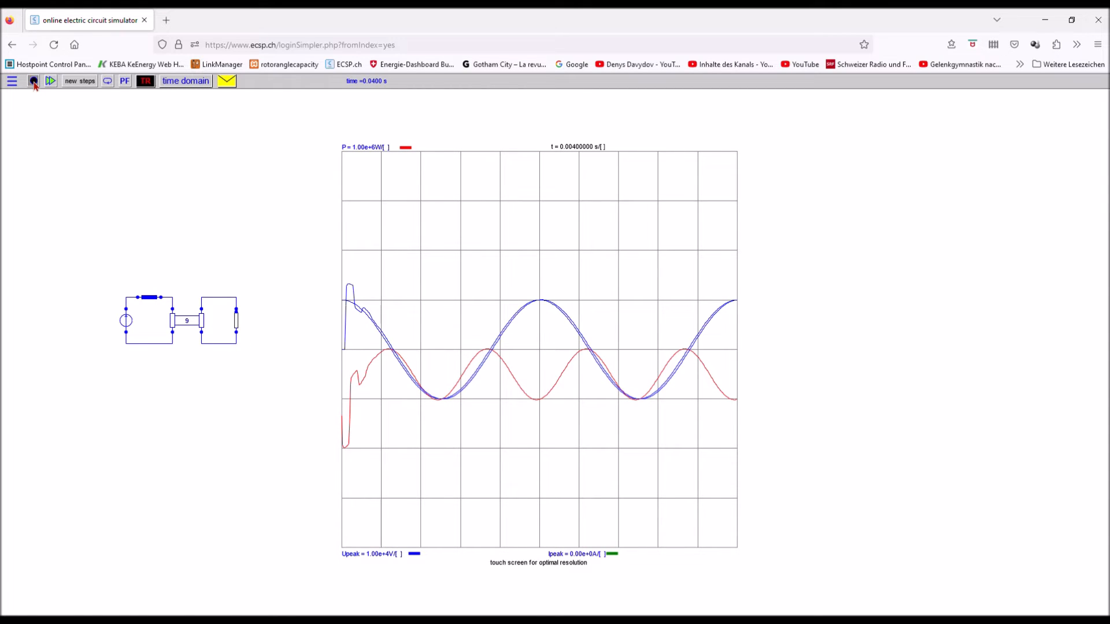
click(34, 80)
click(317, 164)
click(193, 358)
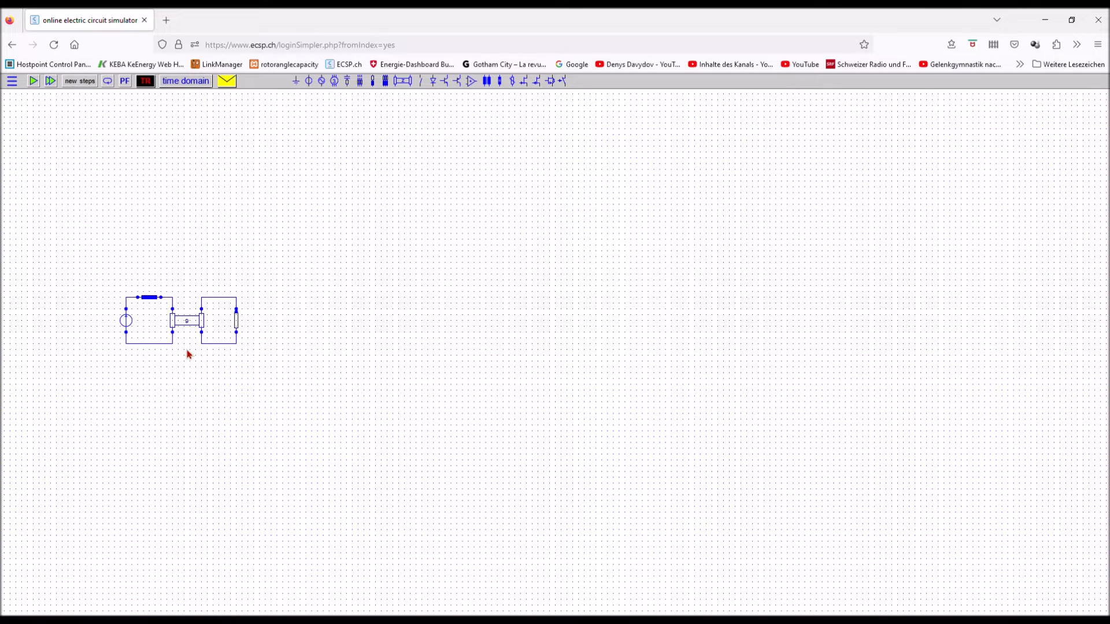
Step: Rerun the time-domain simulation and increase the end resistor's resistance to compare the switch-on reflections in its voltage
click(33, 81)
click(142, 220)
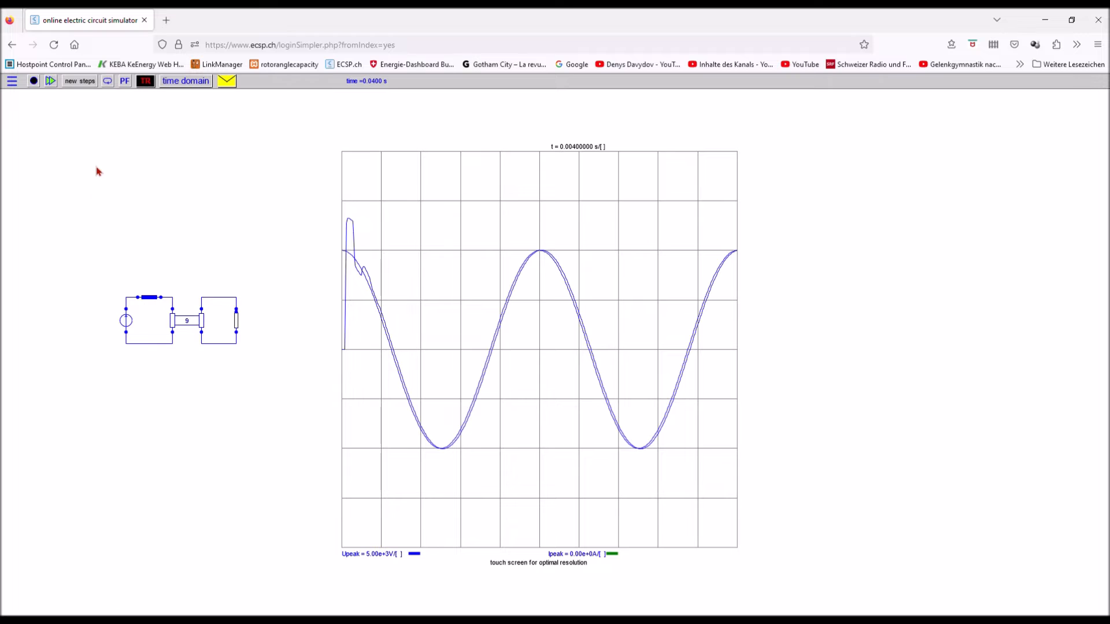
click(239, 324)
drag(239, 323, 241, 313)
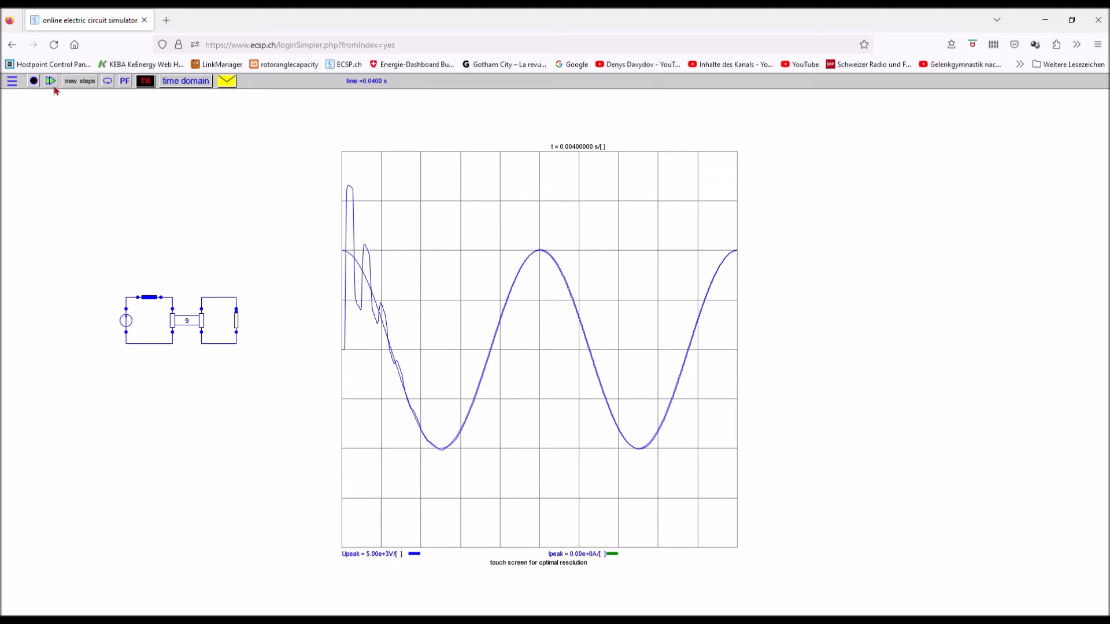
Step: Stop the simulation, switch to frequency-domain analysis, and run it with the existing frequency settings
click(34, 81)
click(179, 83)
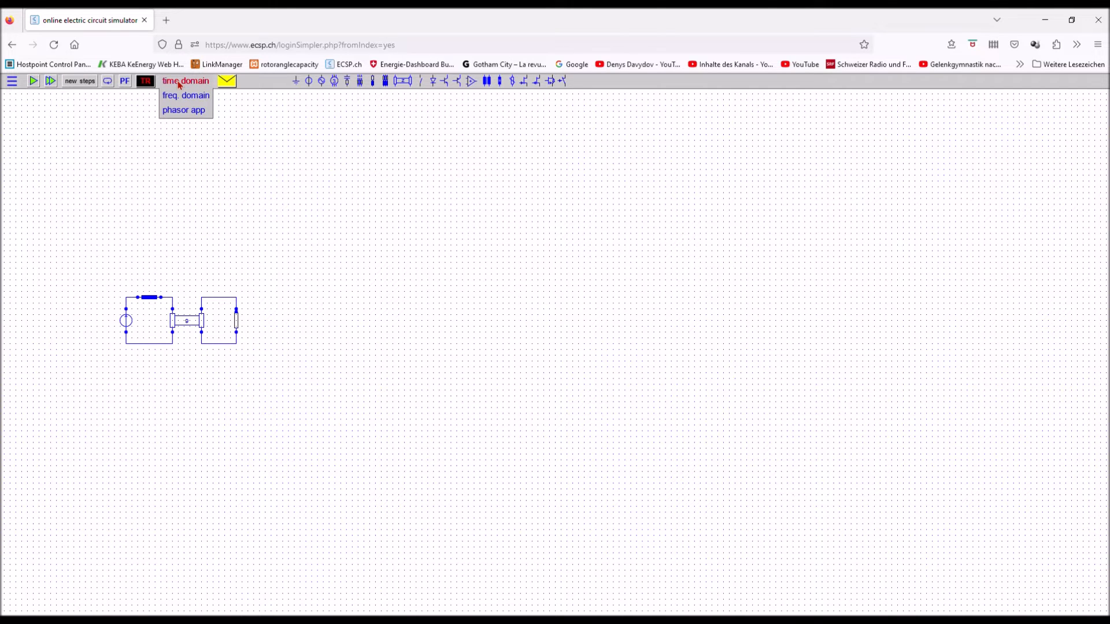
click(183, 99)
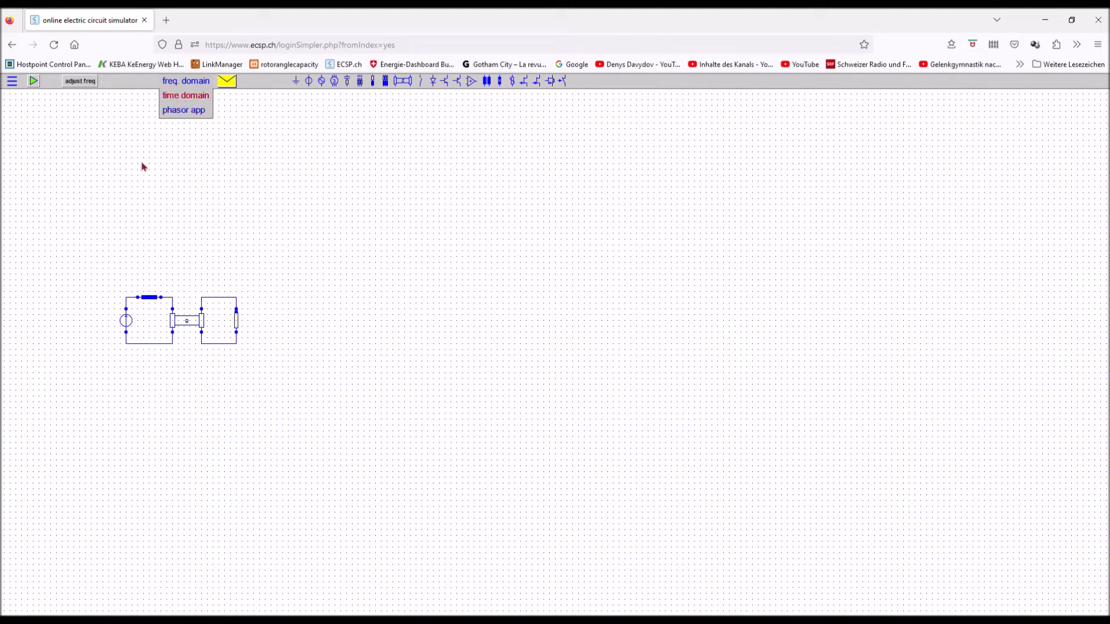
click(82, 82)
click(145, 190)
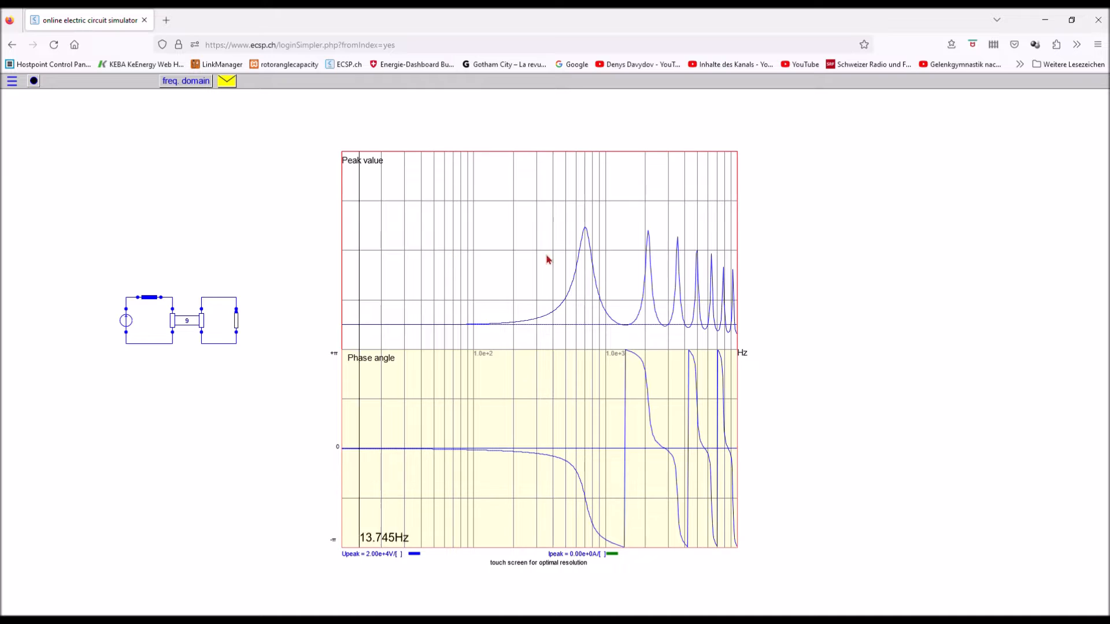
Step: Read the resistor voltage's first resonance peak, raise the end resistance to compare the curve, and stop the analysis
mouse_move(586, 230)
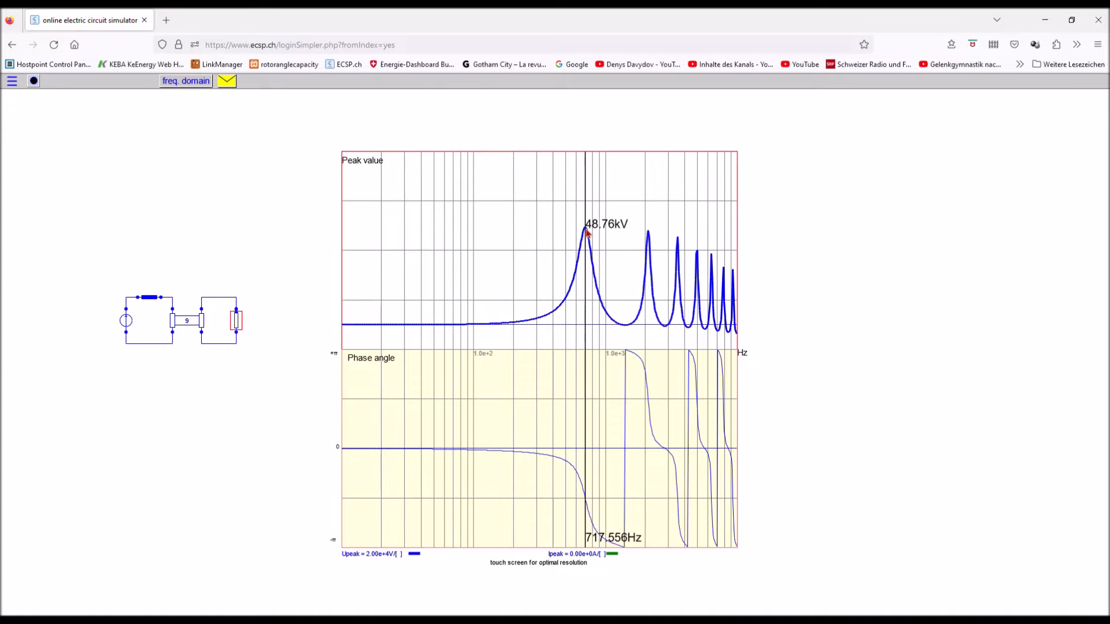
mouse_move(237, 320)
drag(237, 323, 246, 325)
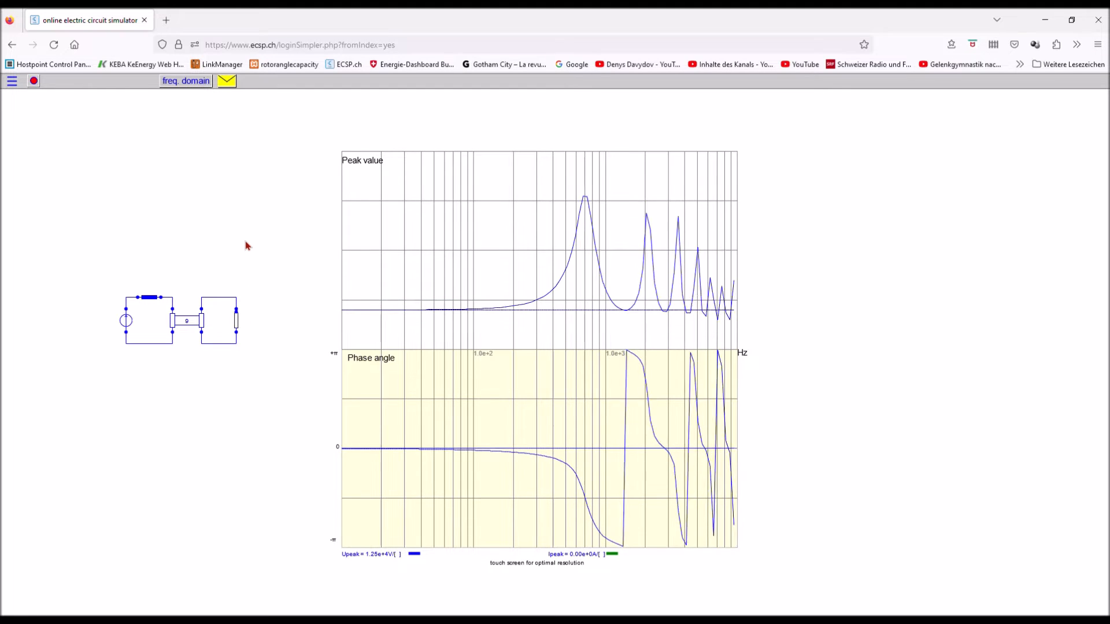
click(30, 83)
Step: Switch to the phasor app, keep the nominal frequency at 50 Hz, view the voltage phasors with power flow, and stop
click(175, 85)
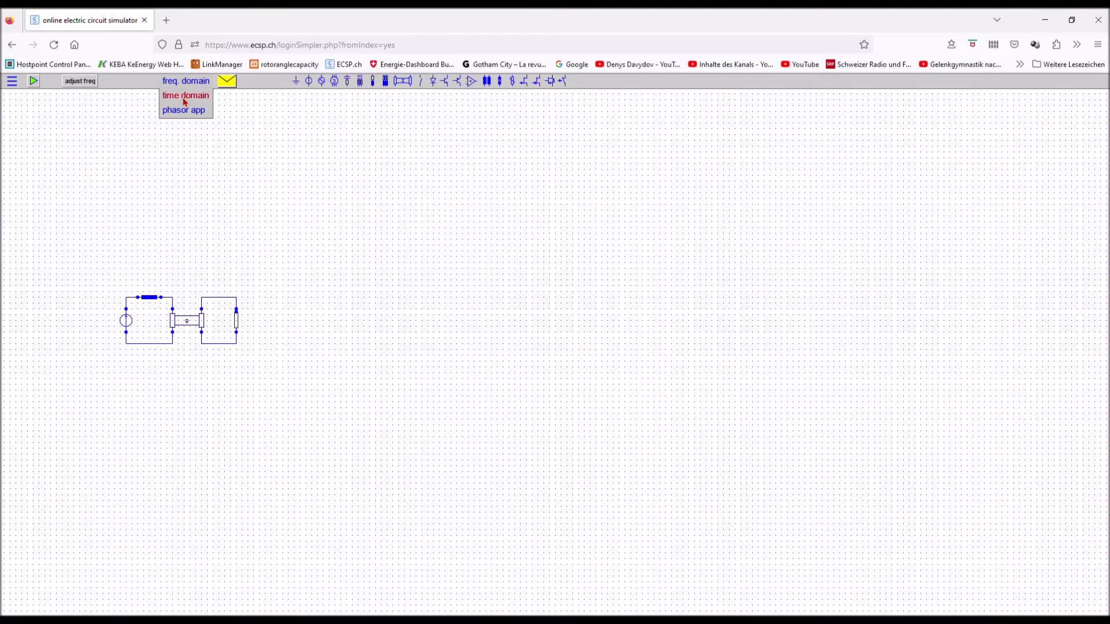
click(184, 111)
click(79, 81)
click(139, 148)
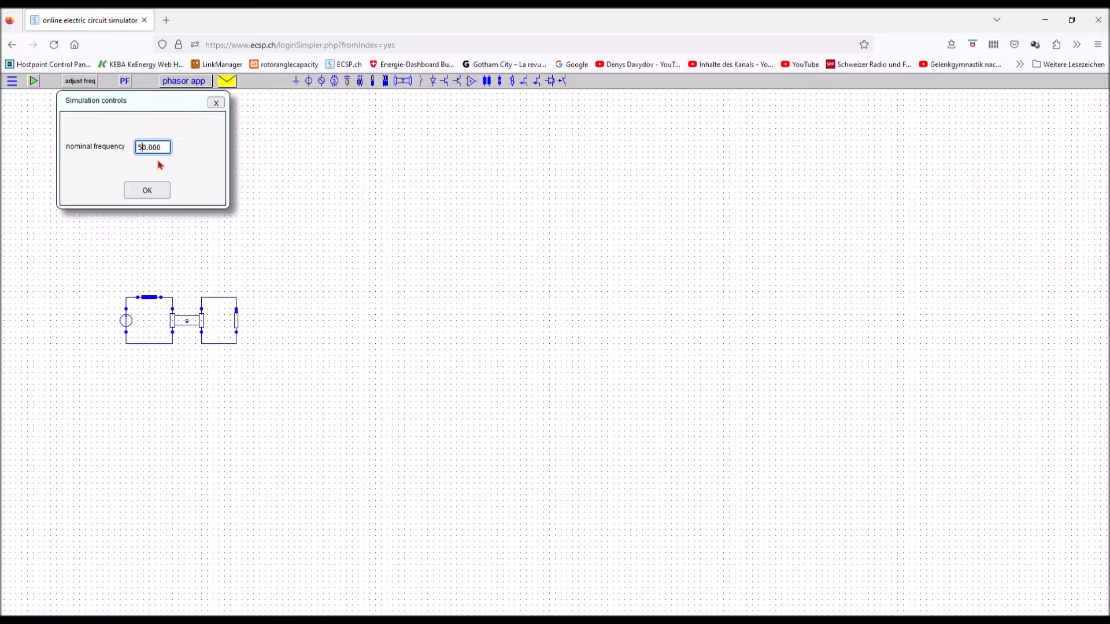
click(143, 191)
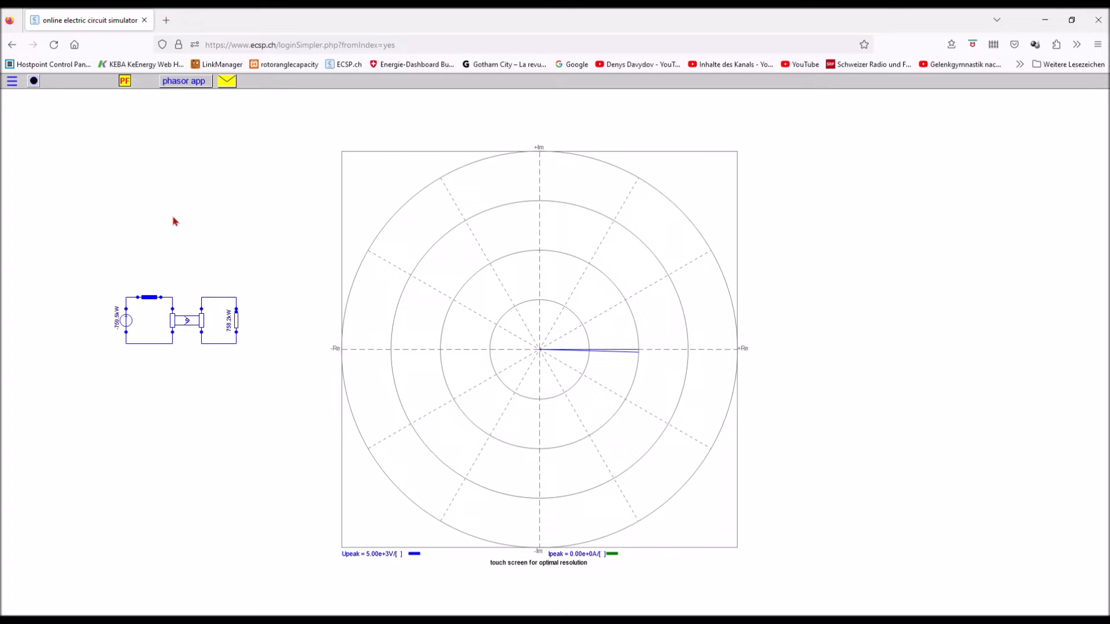
click(33, 81)
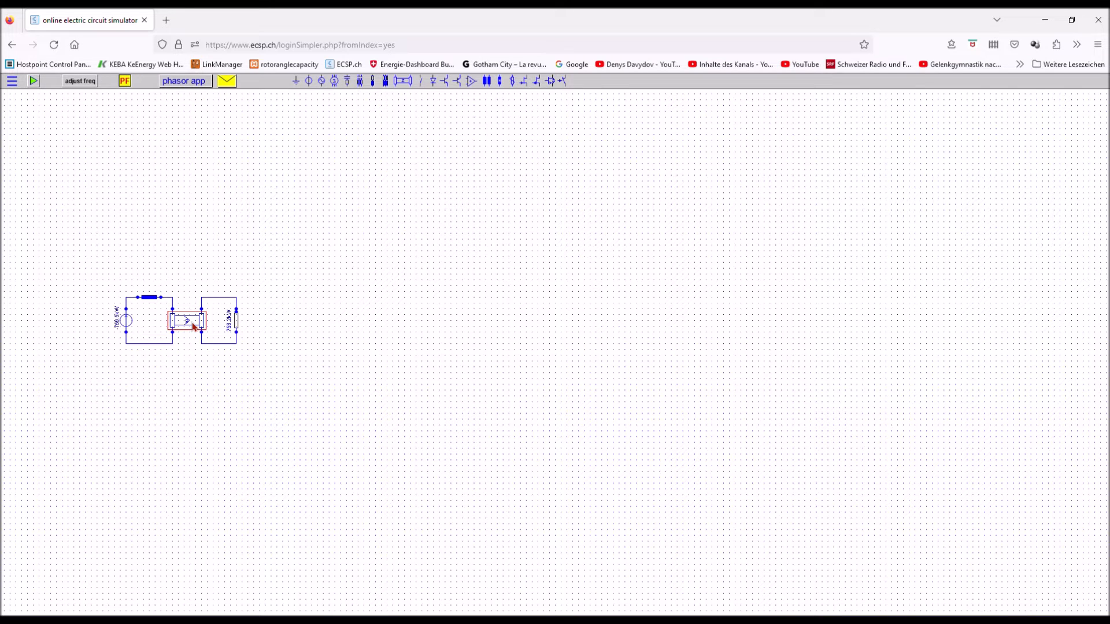
Step: Delete the long line between the two loops and the connection lines around it and the resistor
key(Delete)
drag(153, 271, 268, 380)
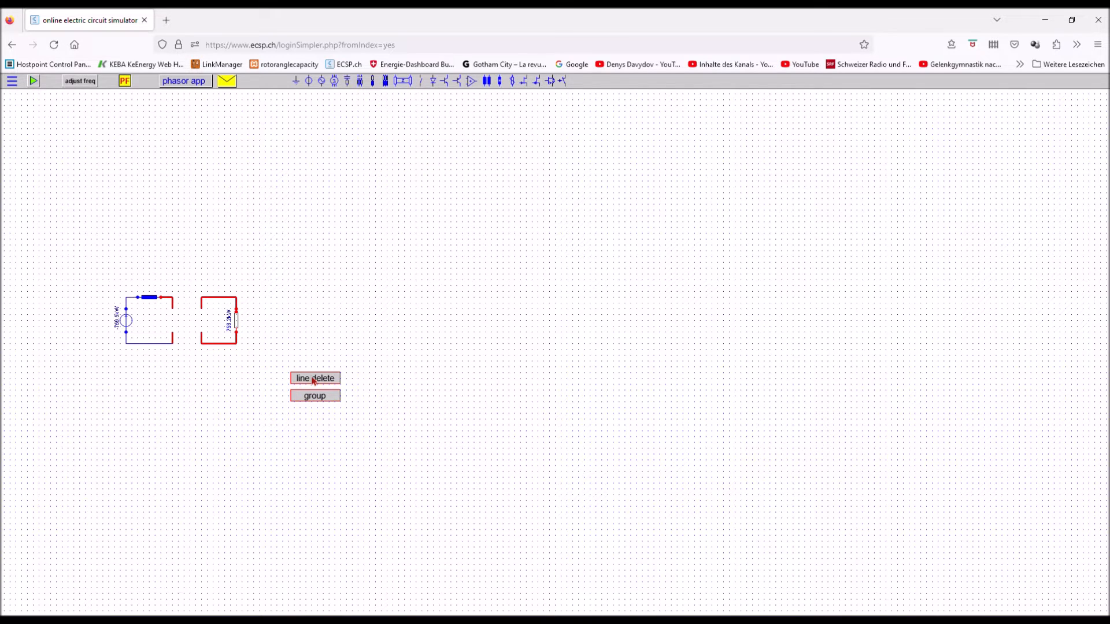
click(314, 379)
click(306, 398)
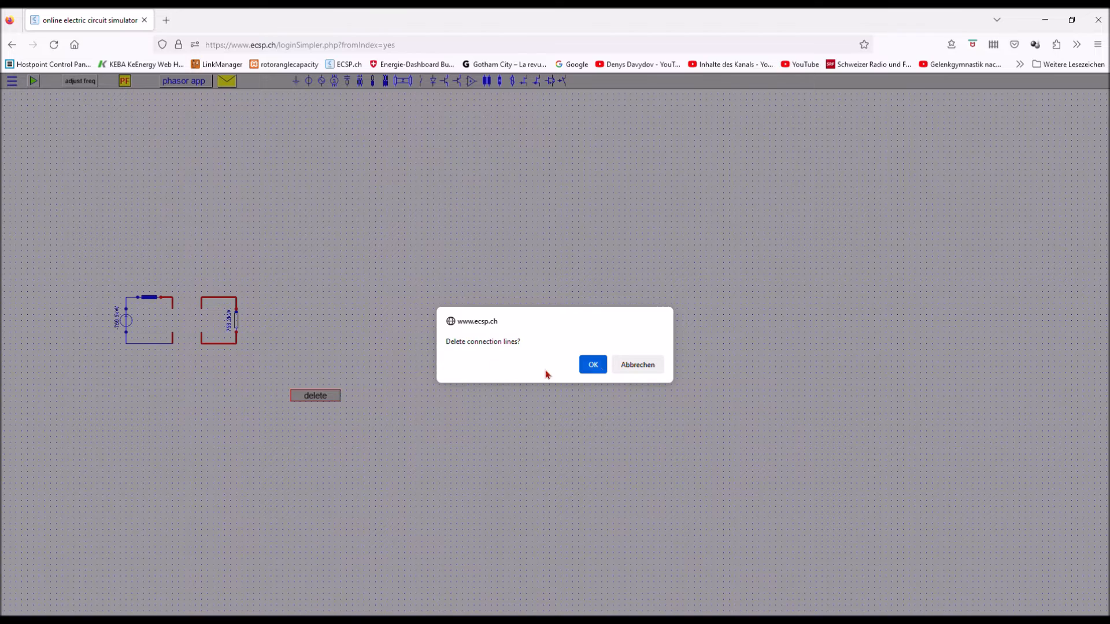
click(588, 365)
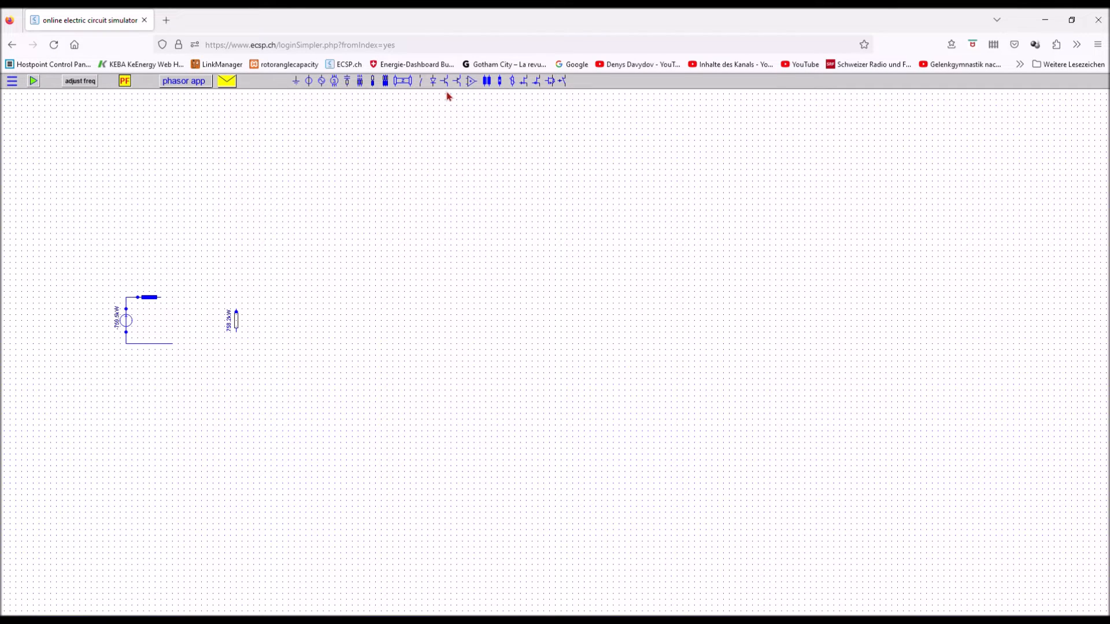
Step: Place a grounded line in series after the inductor and remove the leftover connection line below the source
mouse_move(403, 81)
drag(407, 116, 179, 302)
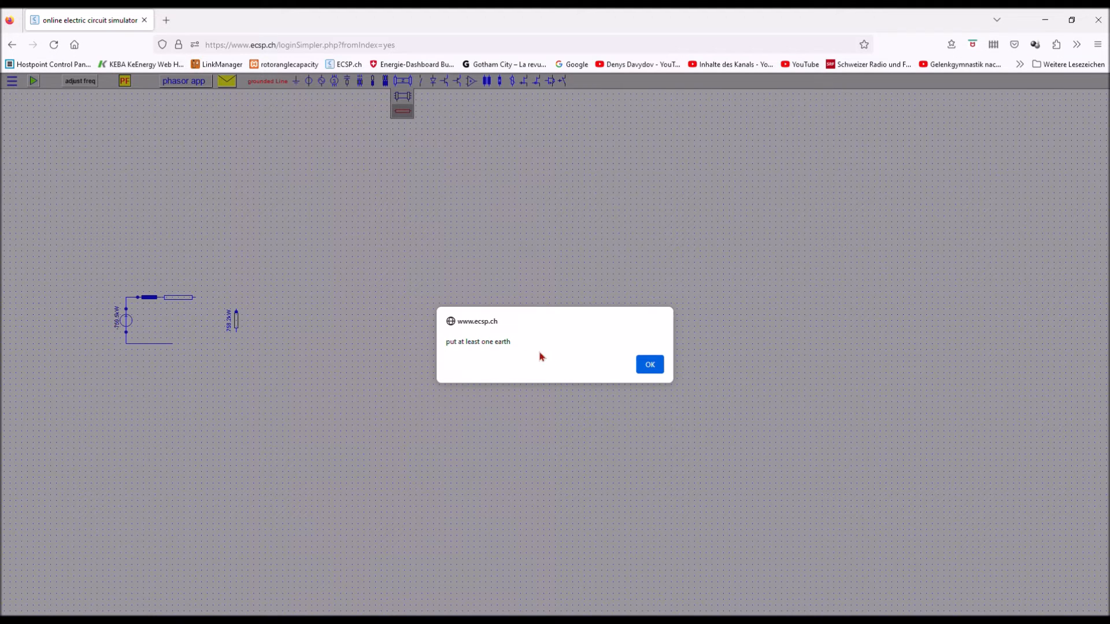
click(649, 364)
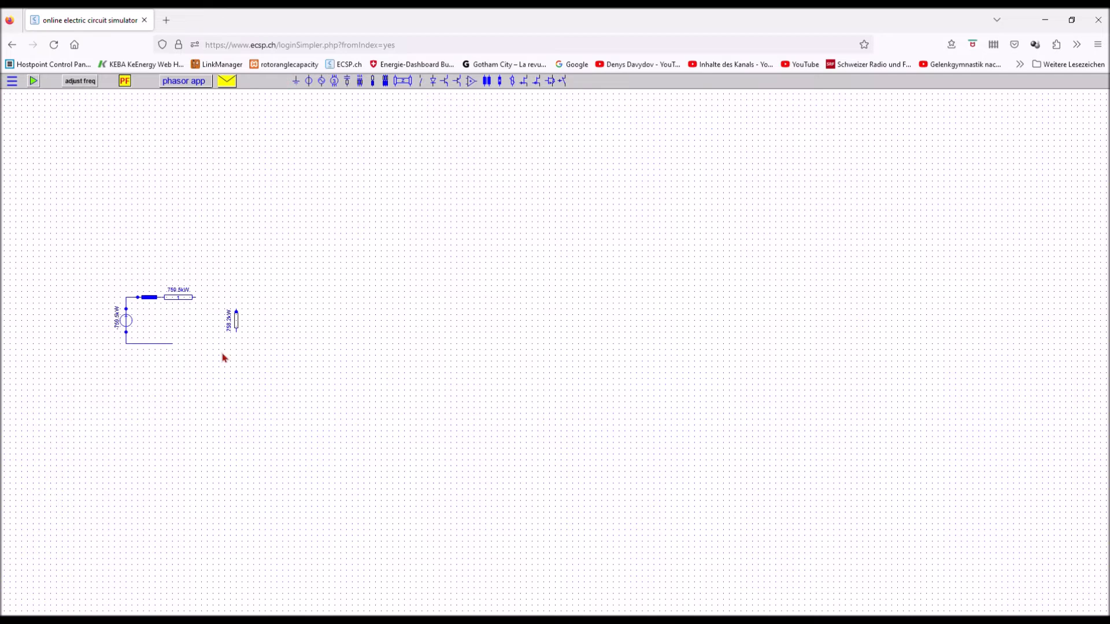
click(149, 346)
click(649, 375)
Step: Add an earth element, align the source horizontally in series with the inductor, and attach the earth to the source's free end
click(295, 81)
click(73, 360)
click(127, 303)
drag(130, 323, 130, 300)
right_click(106, 298)
drag(74, 367, 115, 312)
Step: Move the resistor horizontally to the grounded line's output and attach an earth to its free end
click(237, 321)
drag(234, 318, 208, 300)
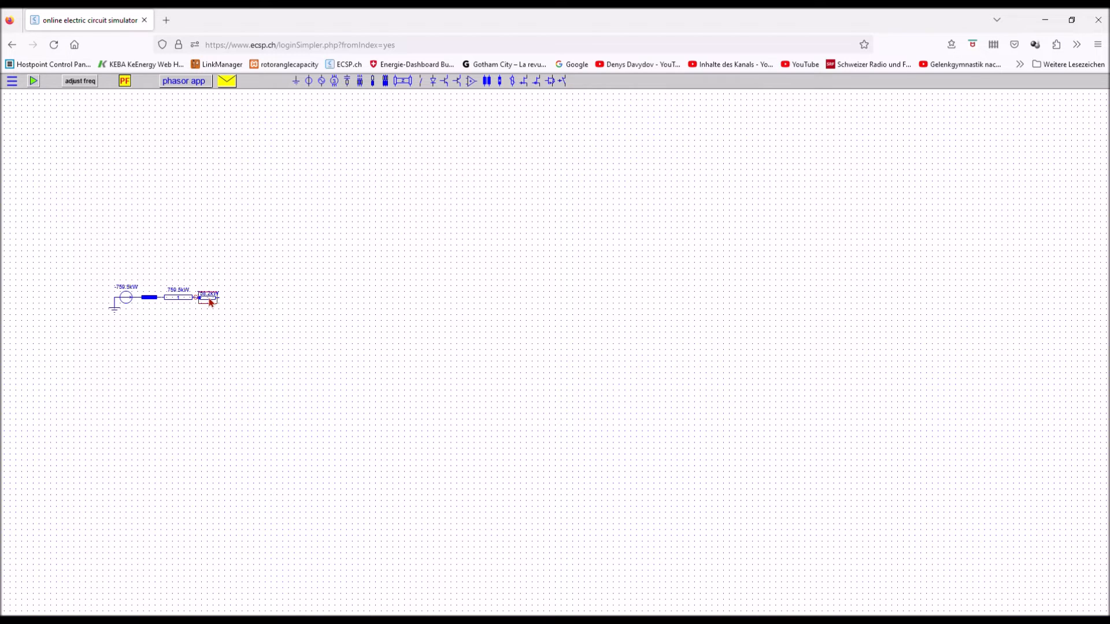
click(295, 85)
click(220, 305)
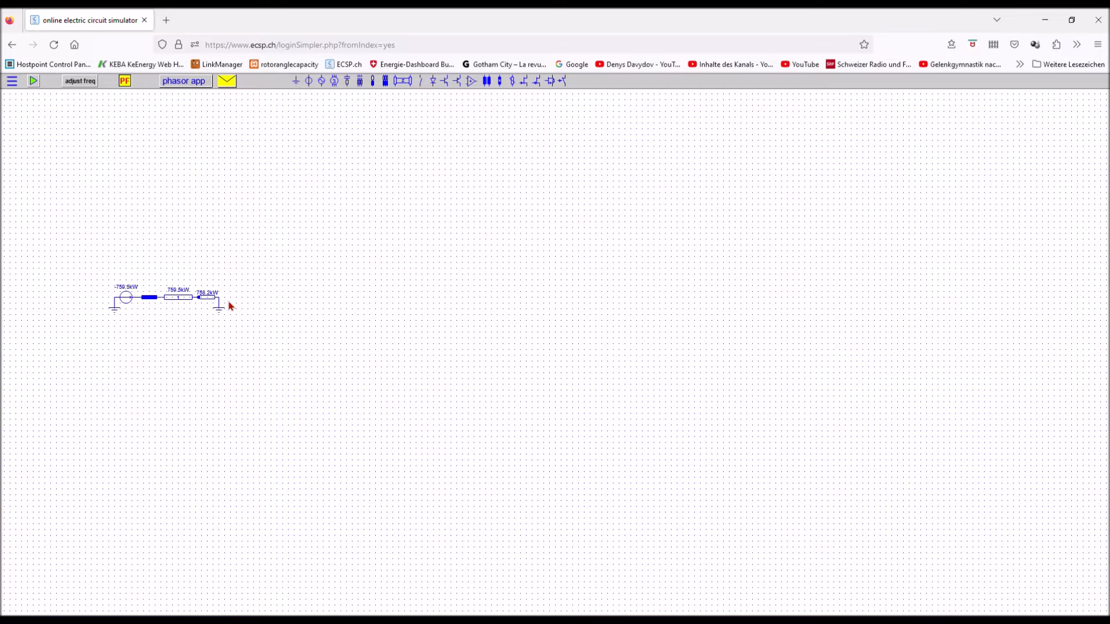
Step: Set the grounded line's ohmic resistance to 1E-5 Ohm/m and its impedance to 50 Ohm
click(186, 299)
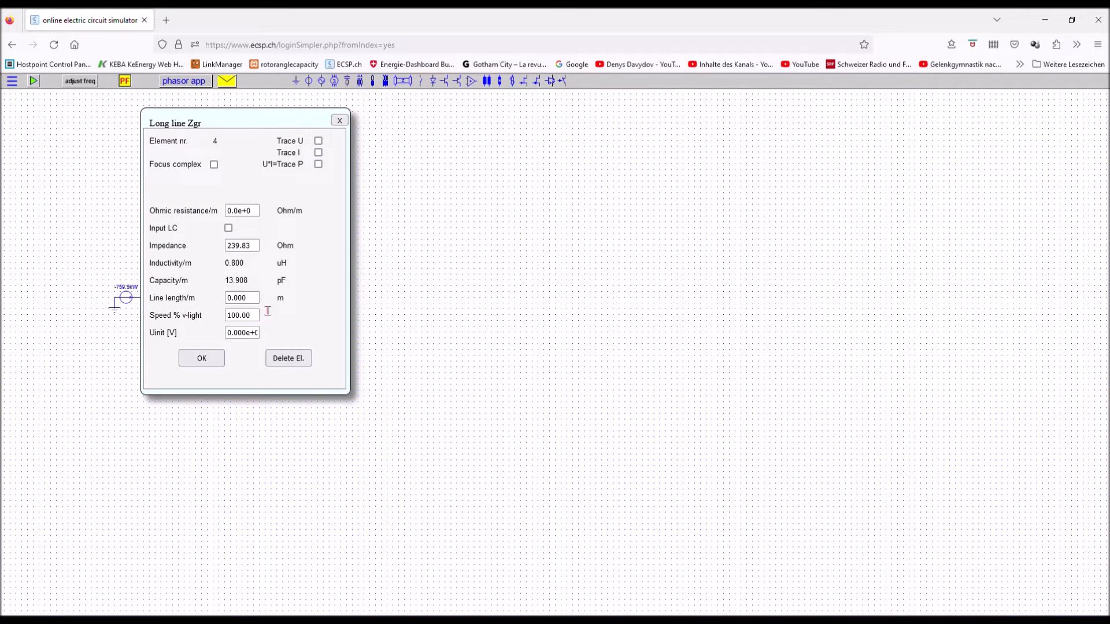
drag(258, 212, 185, 220)
key(BackSpace)
key(Tab)
key(BackSpace)
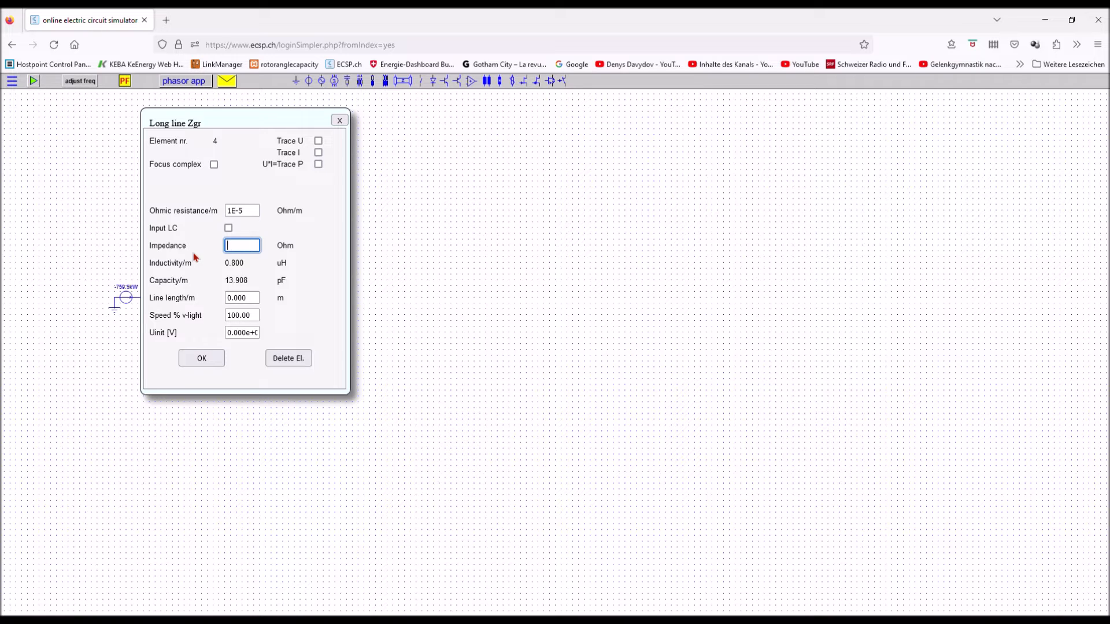
text(50)
key(Return)
Step: Set the grounded line's length to 30000 m, change its speed percentage, and apply the parameters
key(Tab)
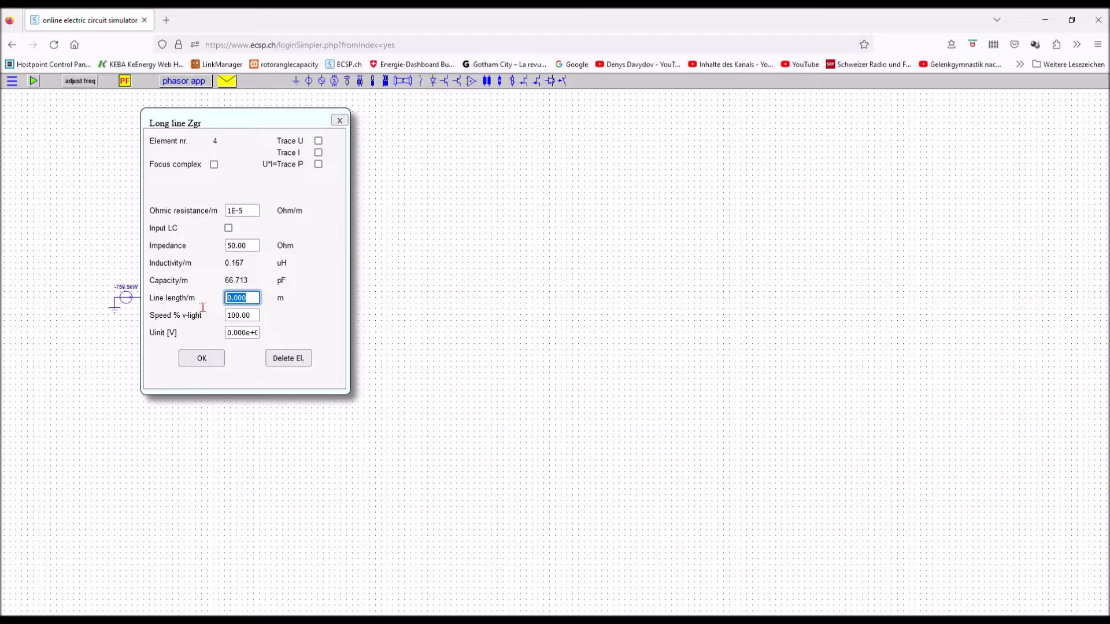
text(3)
click(238, 316)
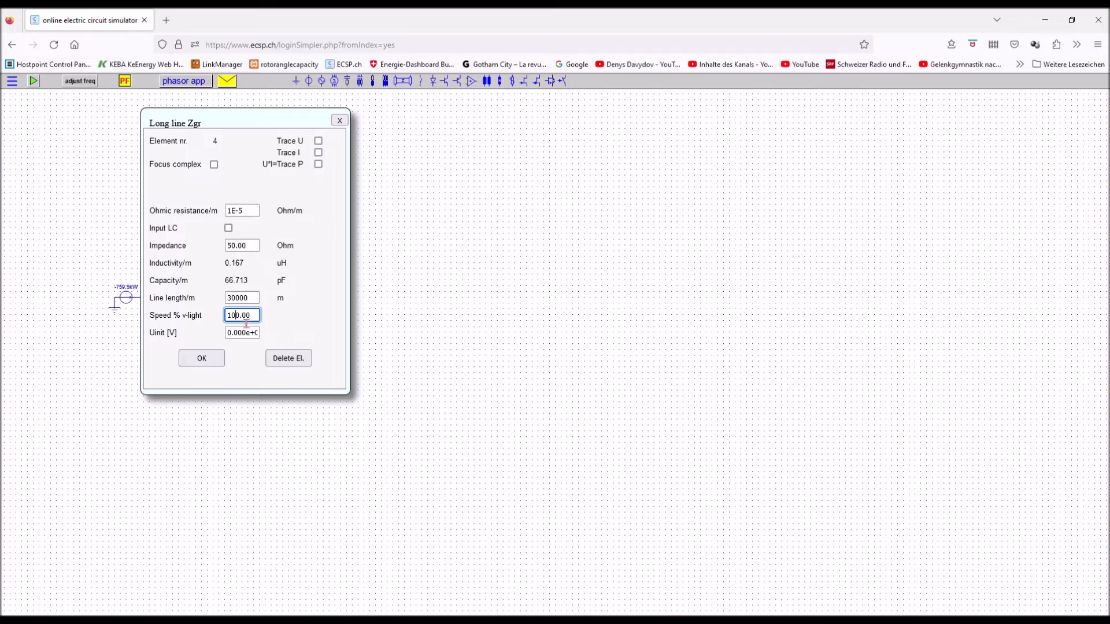
key(BackSpace)
key(BackSpace)
click(202, 358)
Step: Turn off the power-flow display and switch to time-domain mode with 0.04 s simulation time and 999 steps
click(126, 82)
click(87, 81)
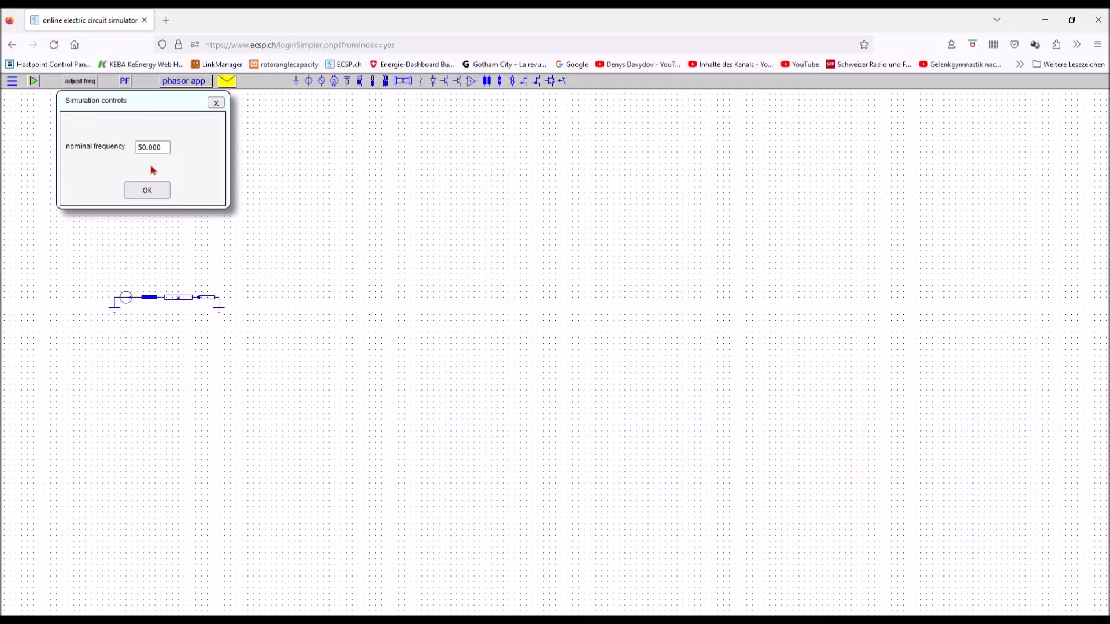
click(215, 104)
mouse_move(196, 86)
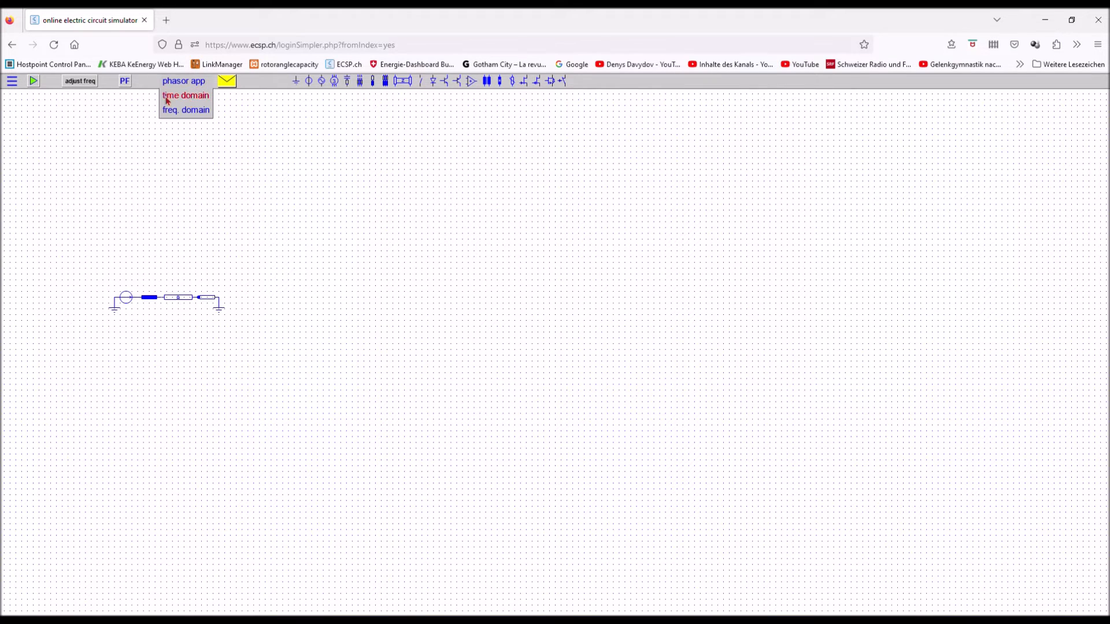
click(185, 100)
click(81, 81)
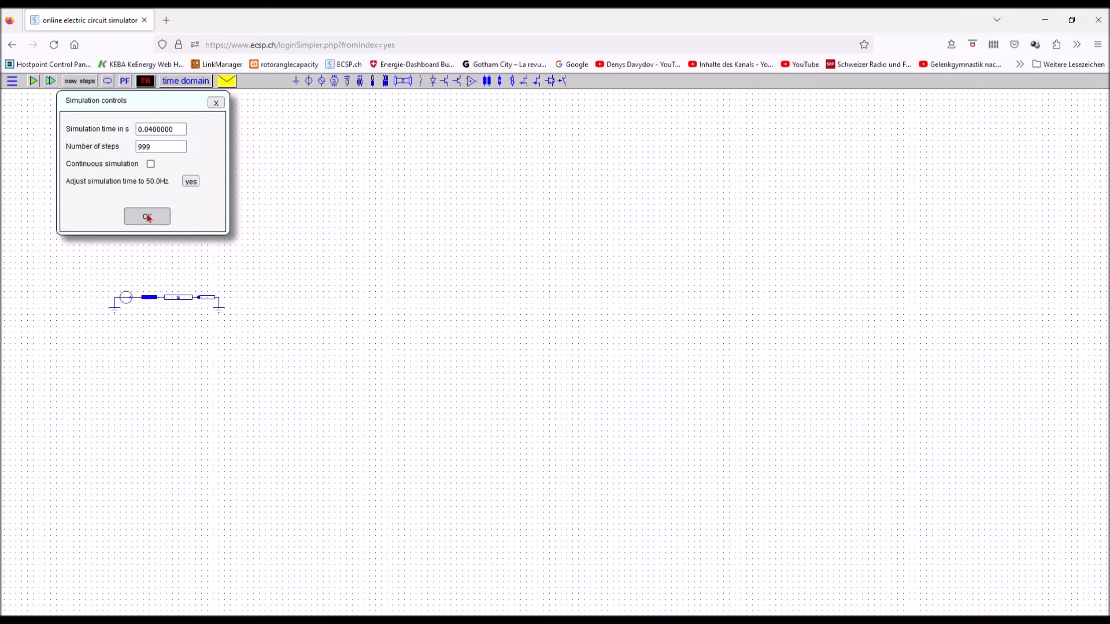
click(147, 217)
Step: Run the simulation, raise the end resistor to about 794 Ω to compare the voltage reflections, and stop it
click(212, 298)
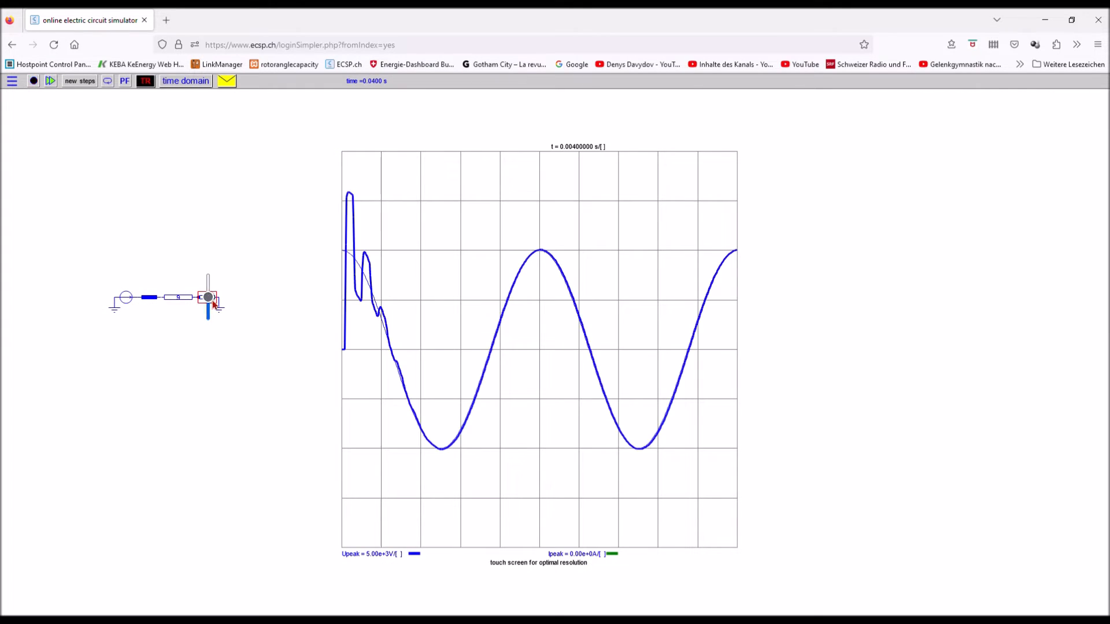
drag(209, 297, 209, 291)
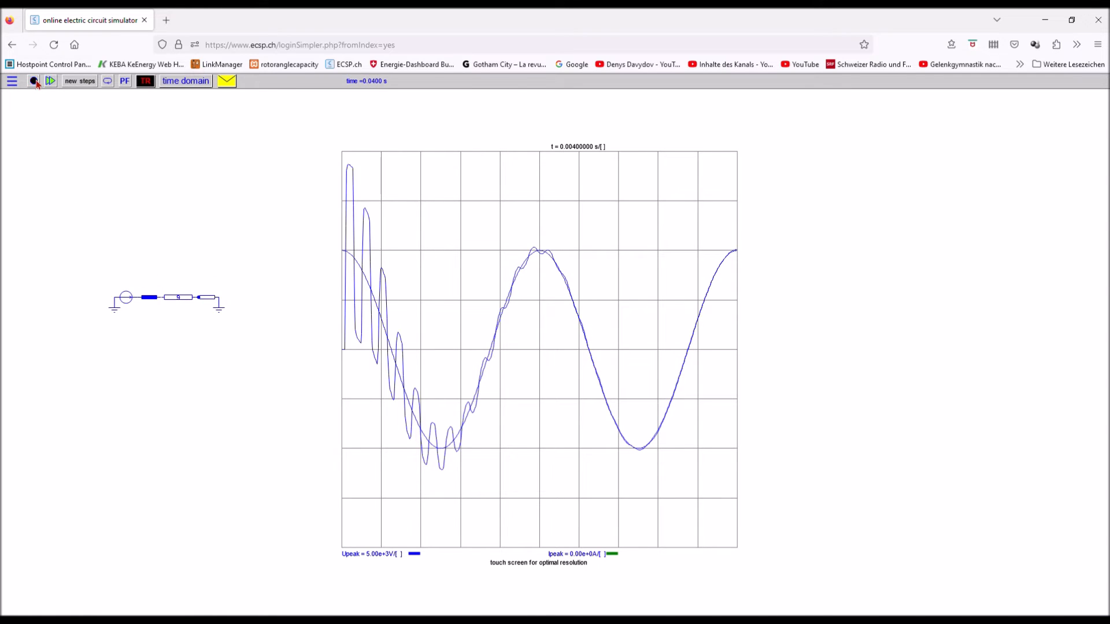
click(33, 80)
Step: Enable continuous simulation and the power-flow display, run the circuit to its steady-state waveforms, and stop it
click(184, 82)
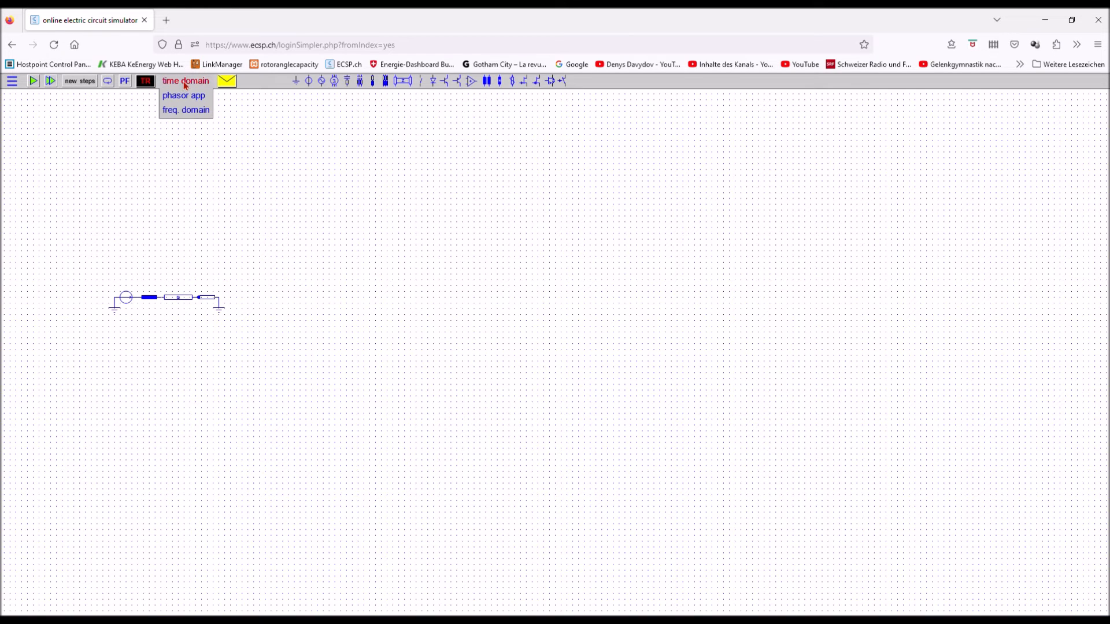
click(107, 81)
click(84, 81)
click(131, 214)
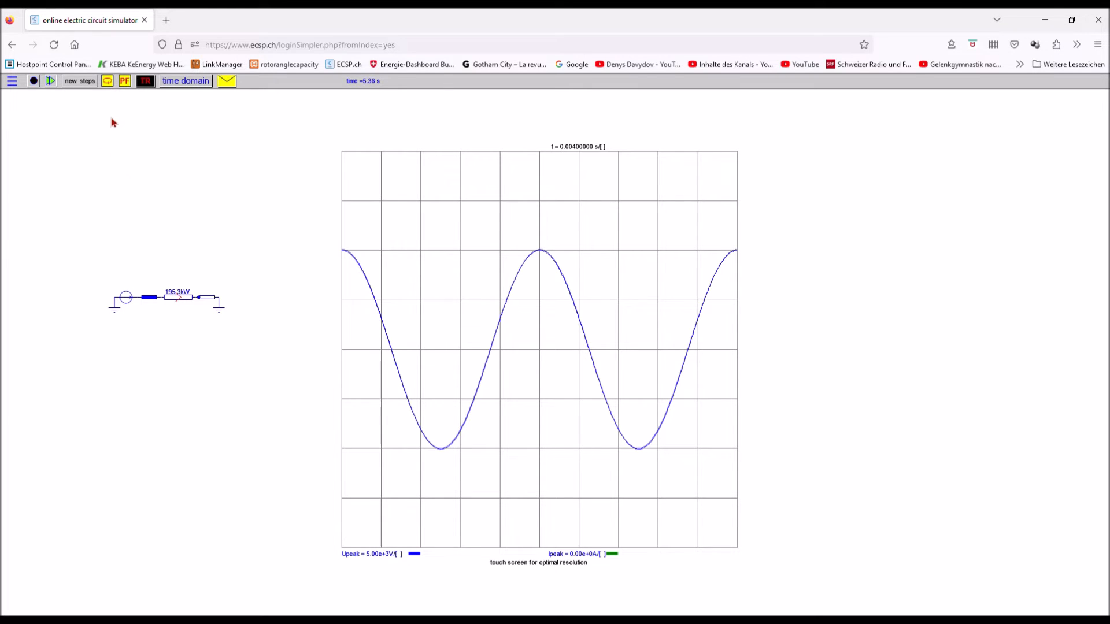
click(33, 81)
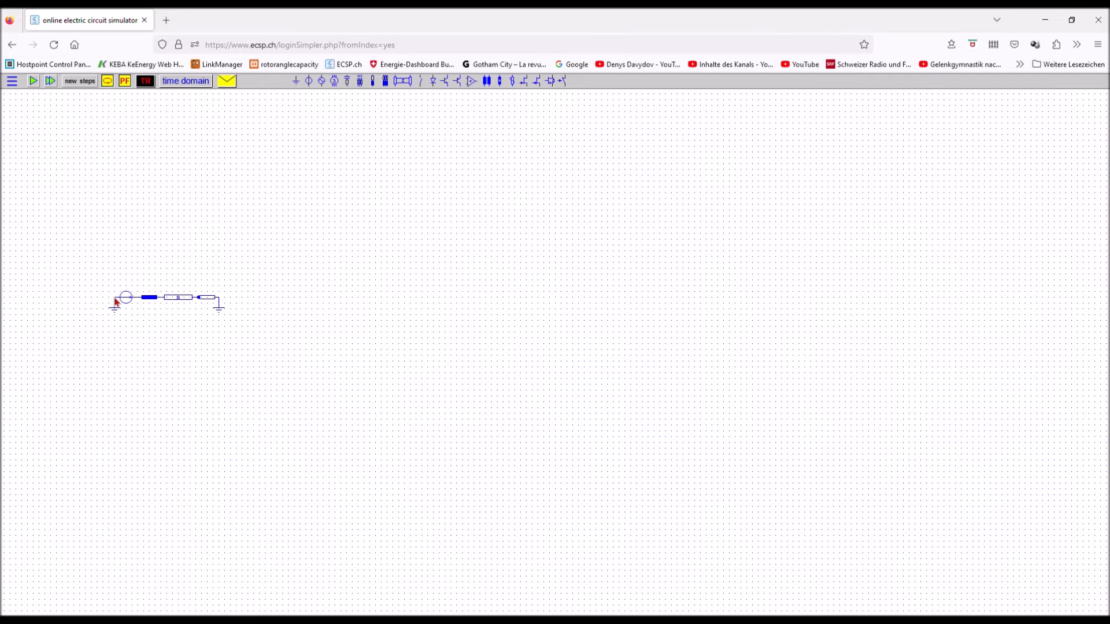
Step: Enable the power trace for the voltage source and the end resistor
click(127, 301)
click(319, 165)
click(223, 355)
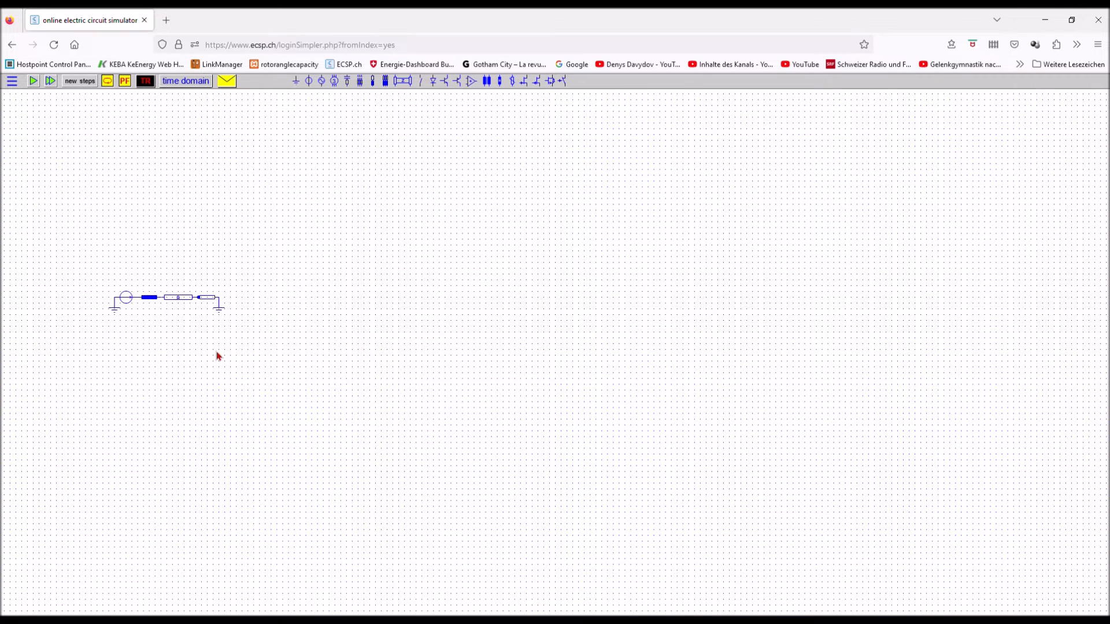
click(215, 300)
click(318, 164)
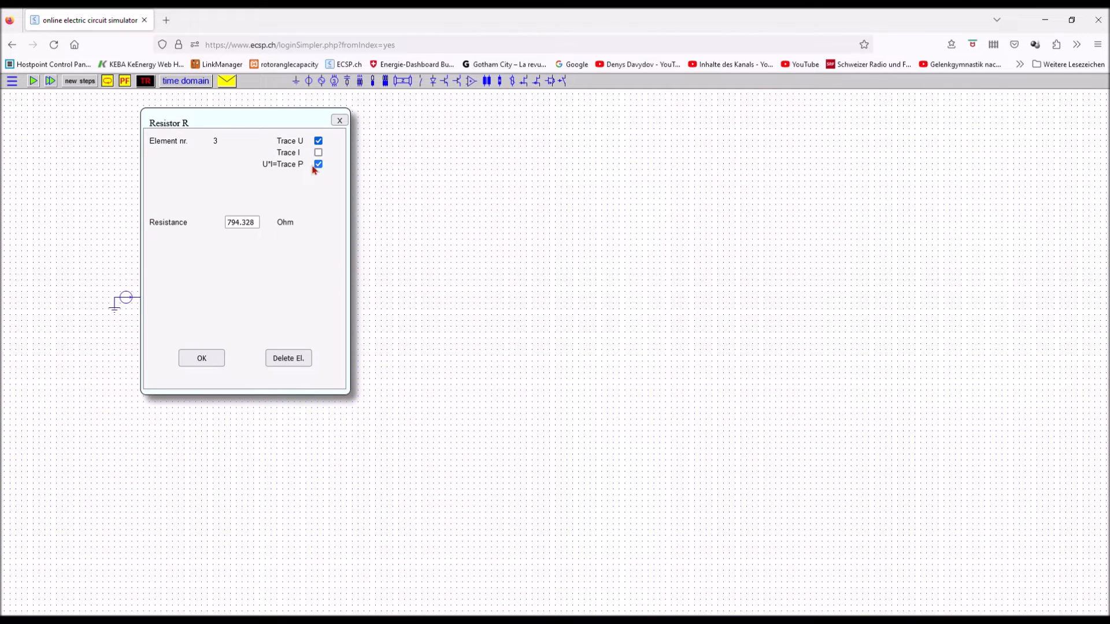
click(215, 358)
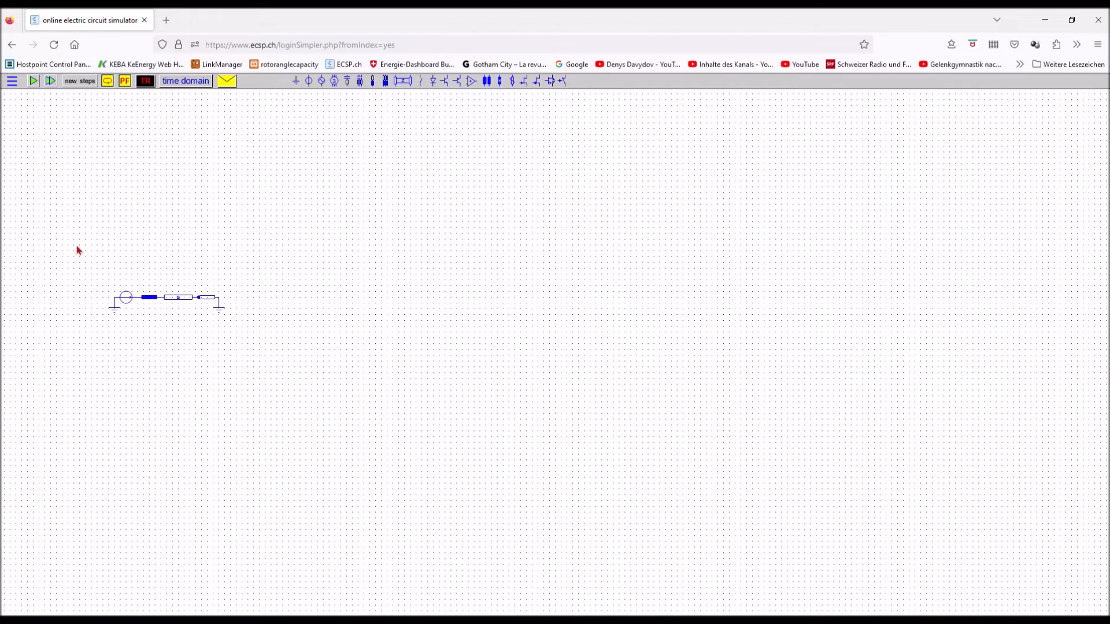
Step: Run the simulation, lower the end resistor to about 398 Ω, rescale the plot for optimal resolution, and stop the run
click(33, 81)
click(143, 219)
click(209, 298)
drag(210, 299, 212, 304)
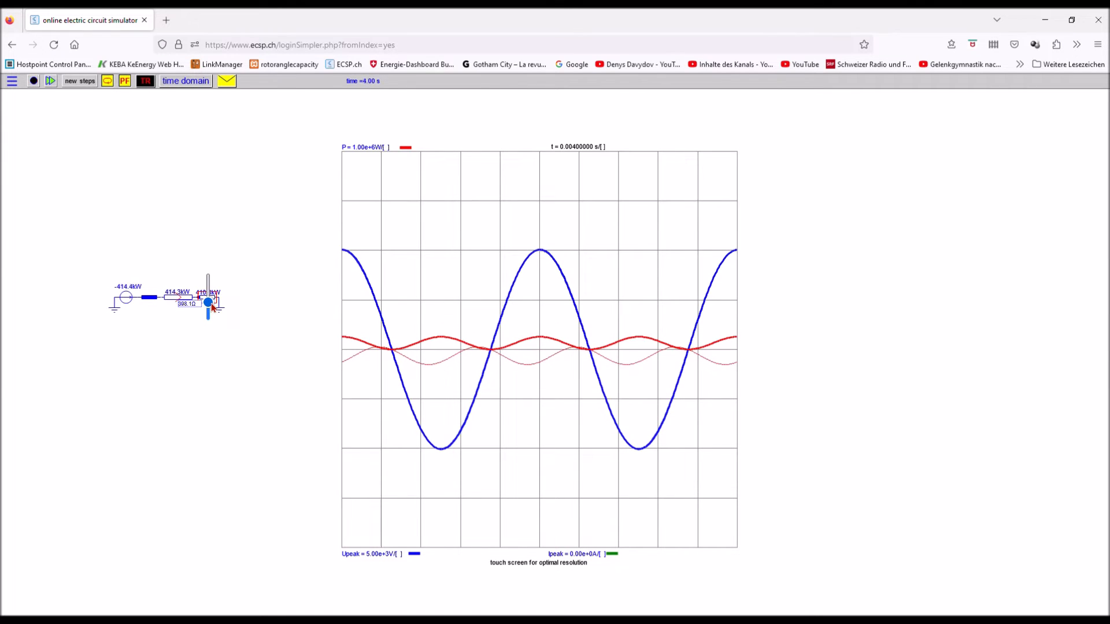
click(487, 314)
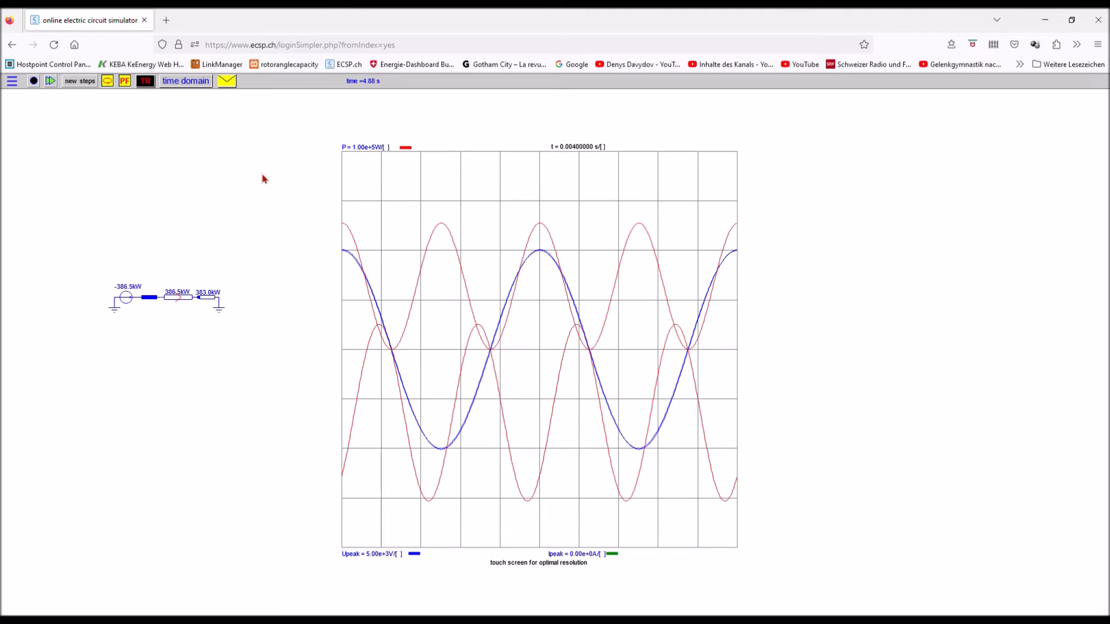
click(34, 80)
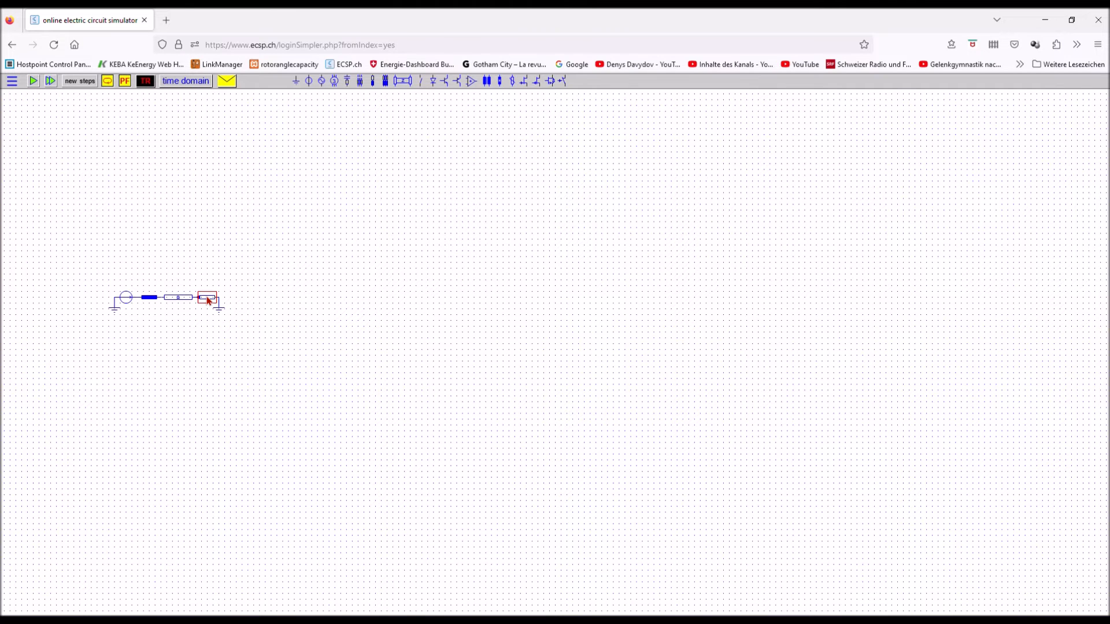
Step: Replace the end resistor and its ground with a voltage source connected to a new ground
drag(208, 300, 220, 310)
click(309, 81)
drag(251, 240, 253, 243)
scroll(252, 246, down, 2)
scroll(253, 248, down, 4)
drag(252, 248, 206, 301)
click(296, 81)
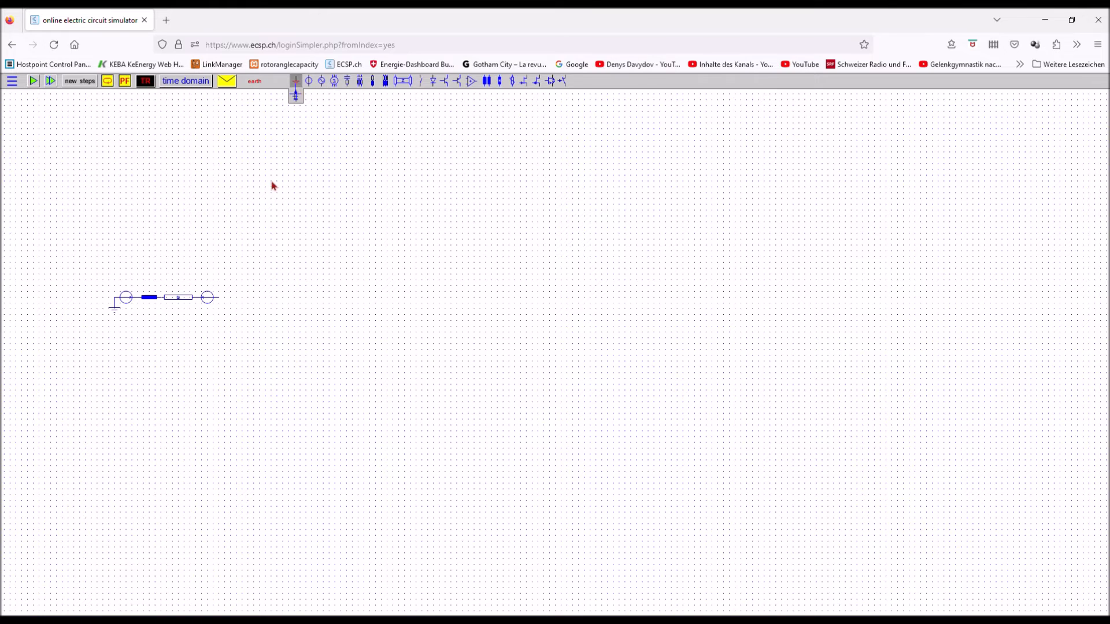
click(219, 310)
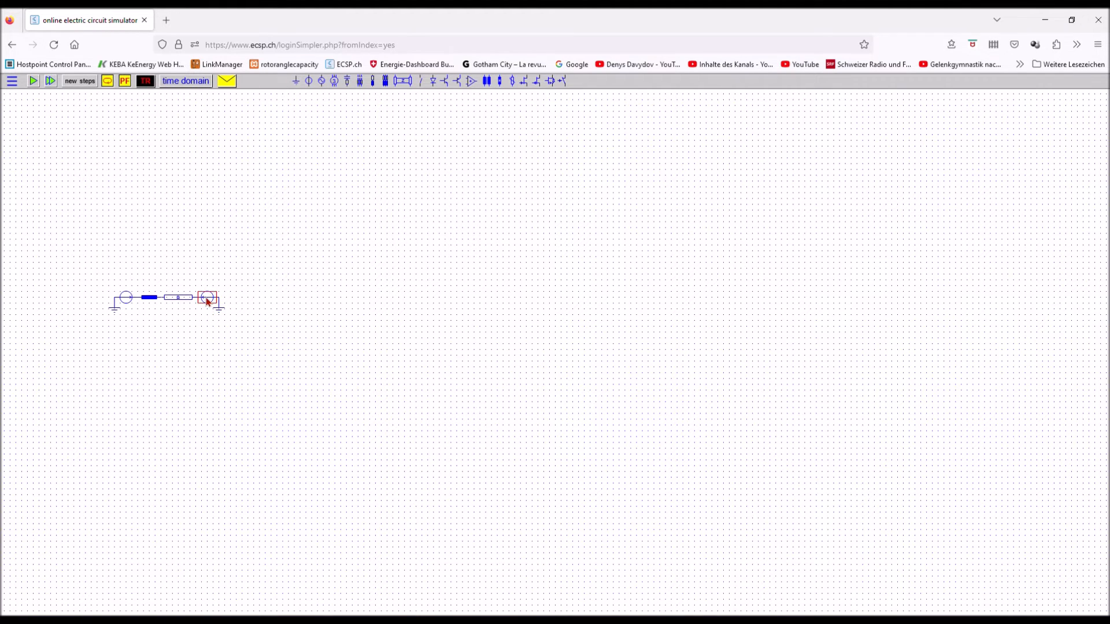
Step: Set the new voltage source's peak voltage to 10 kV, matching the first source, and apply it
click(209, 300)
click(221, 189)
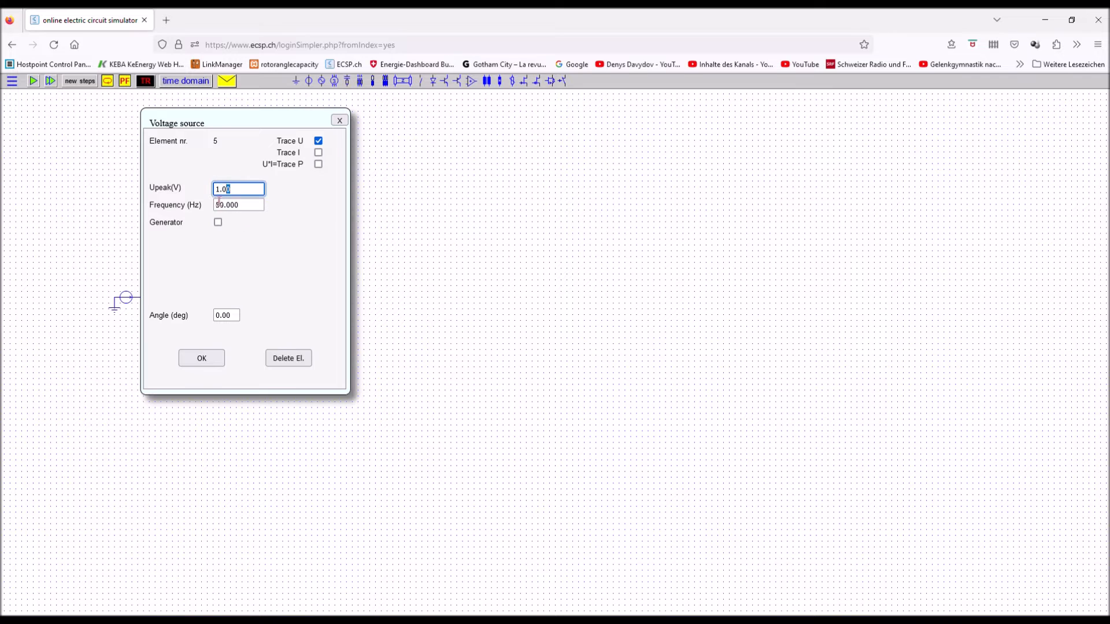
text(1)
click(200, 361)
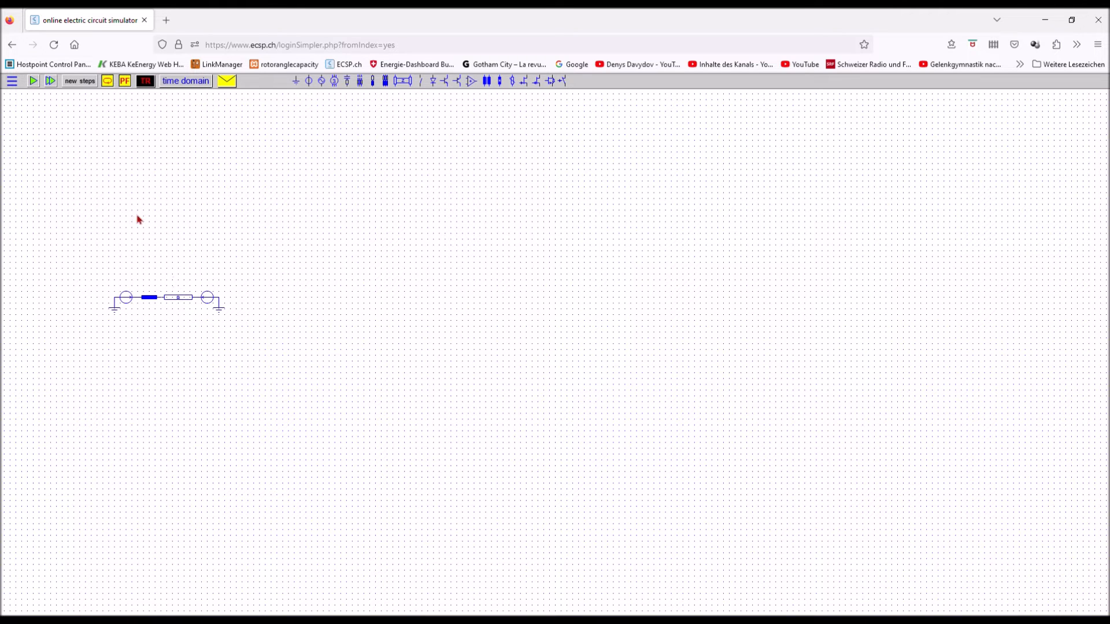
Step: Run the simulation, shift the first source's phase angle to about -21.8 degrees, and stop the run
click(33, 81)
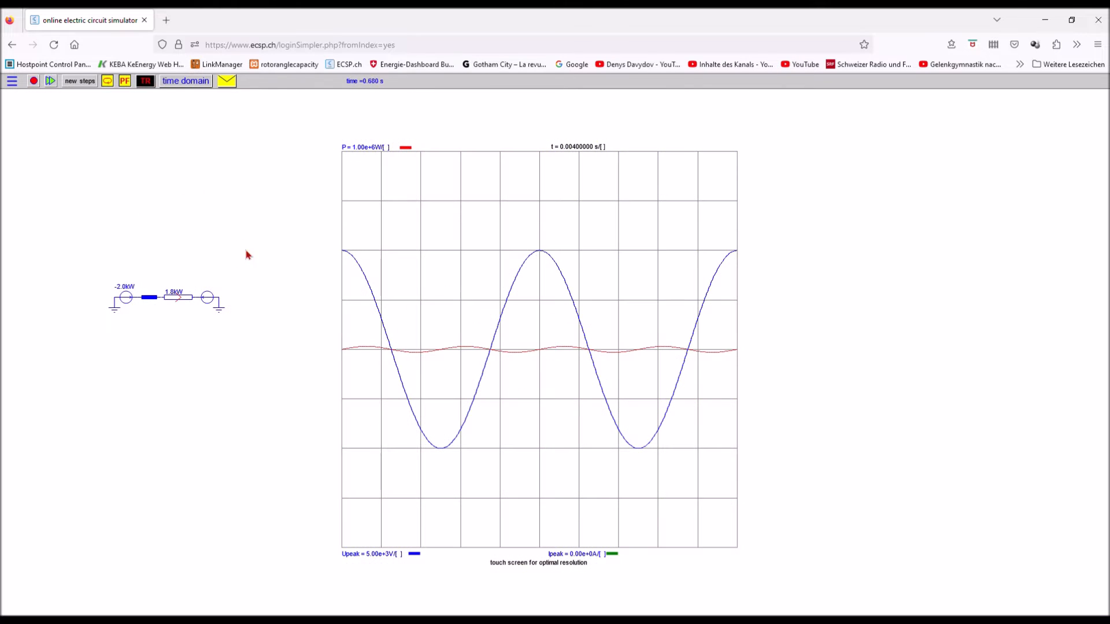
click(122, 298)
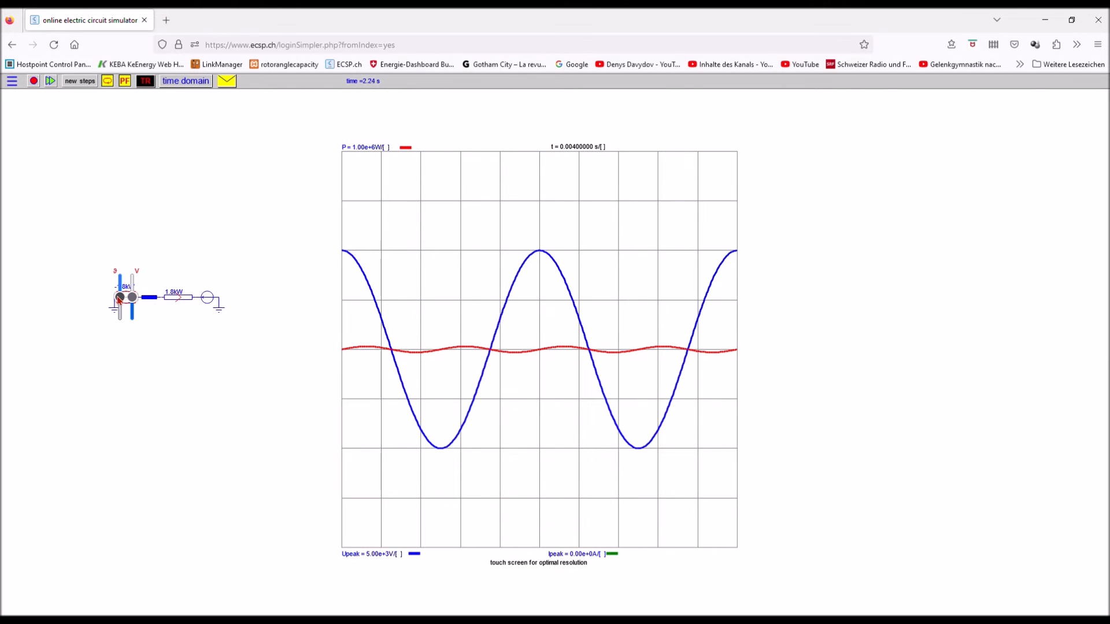
drag(120, 298, 124, 306)
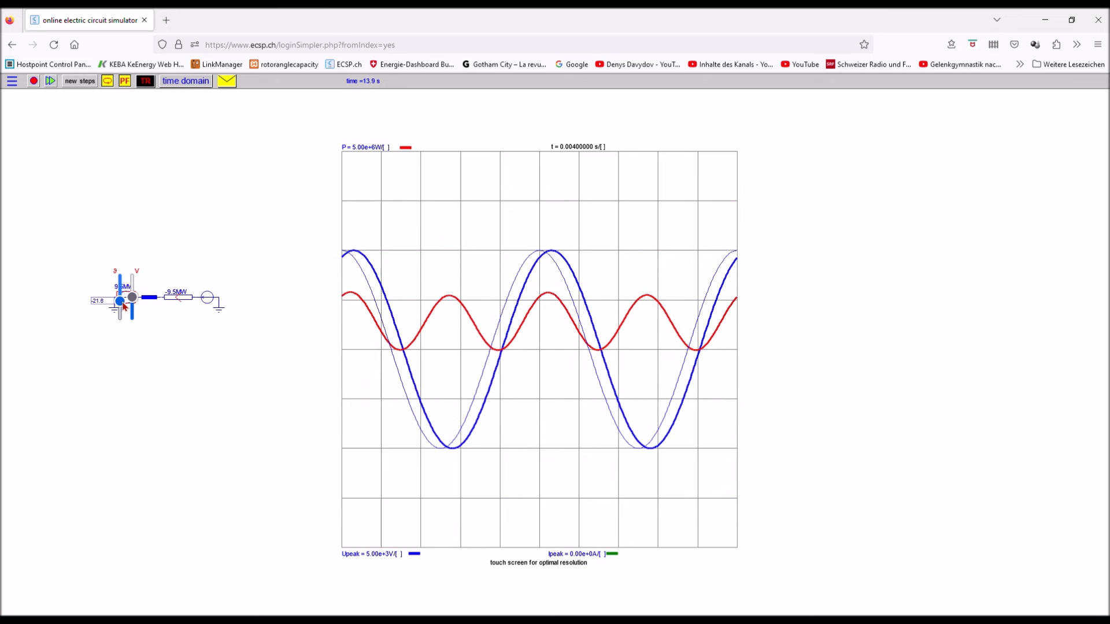
click(34, 80)
Step: Switch the analysis to the phasor application and accept the 50 Hz nominal frequency
mouse_move(176, 85)
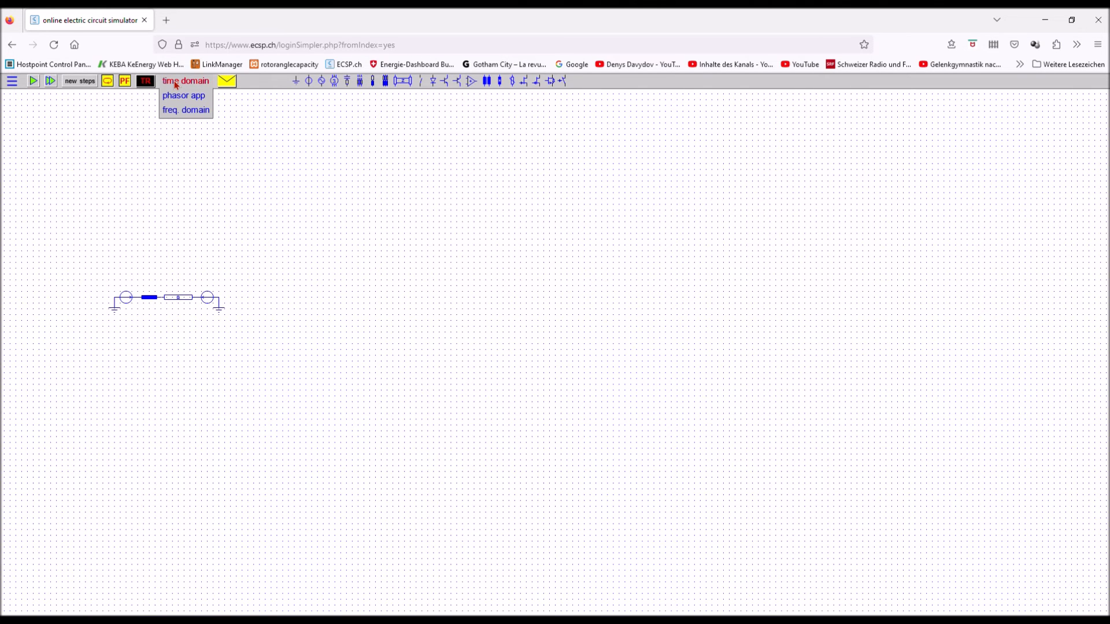
click(183, 96)
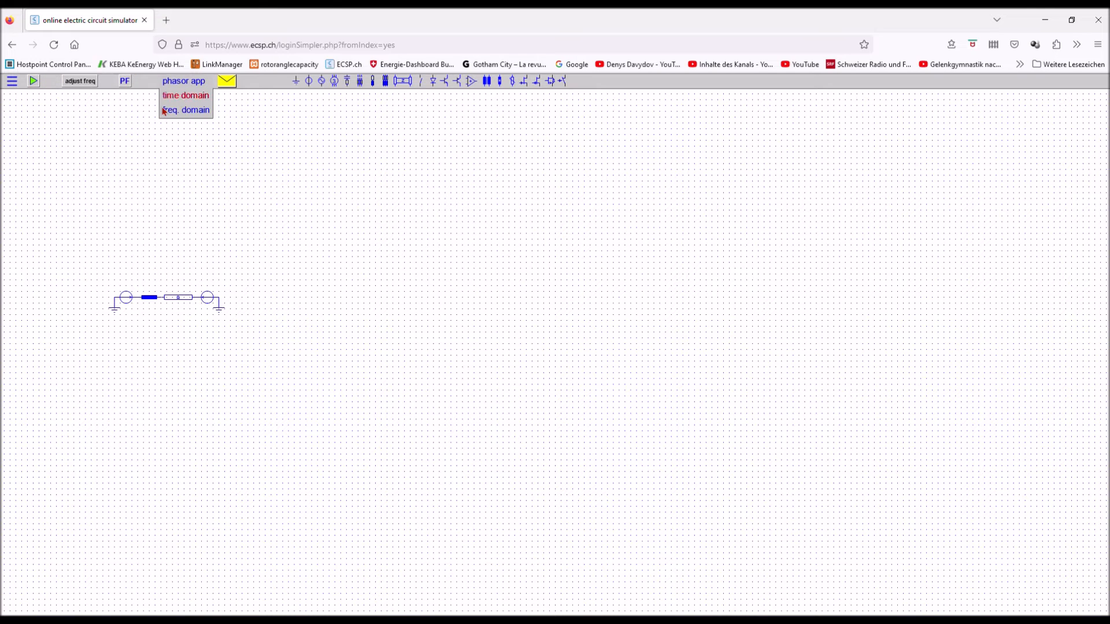
click(79, 82)
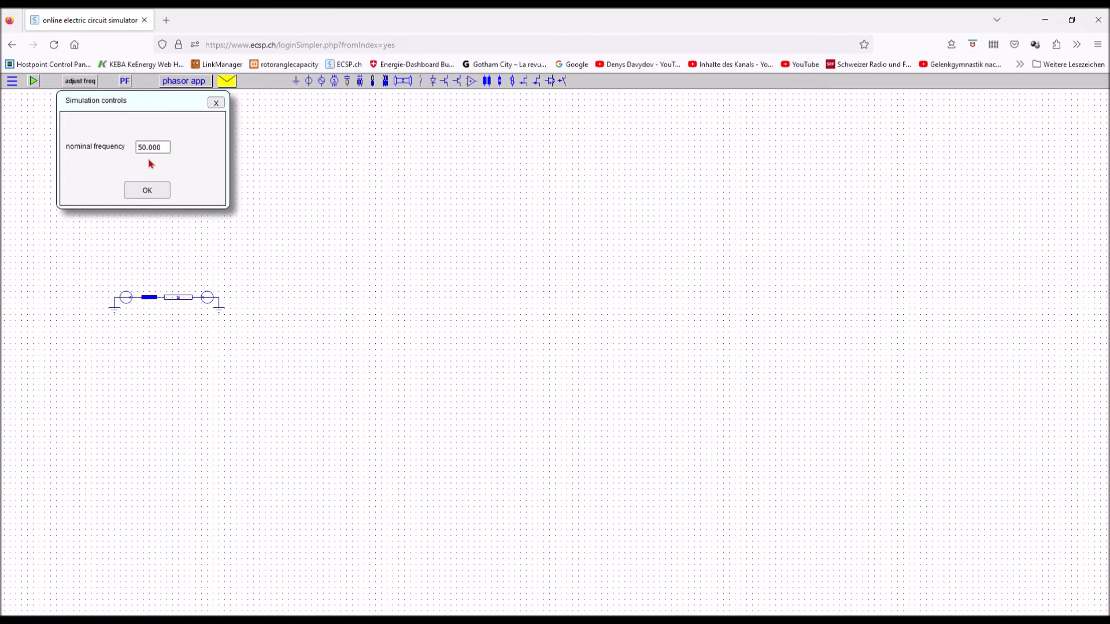
click(145, 191)
Step: Adjust the phase angles of both voltage sources in the running phasor simulation and stop it
click(202, 299)
mouse_move(202, 294)
mouse_down()
mouse_move(202, 306)
mouse_move(199, 297)
mouse_up()
mouse_move(122, 300)
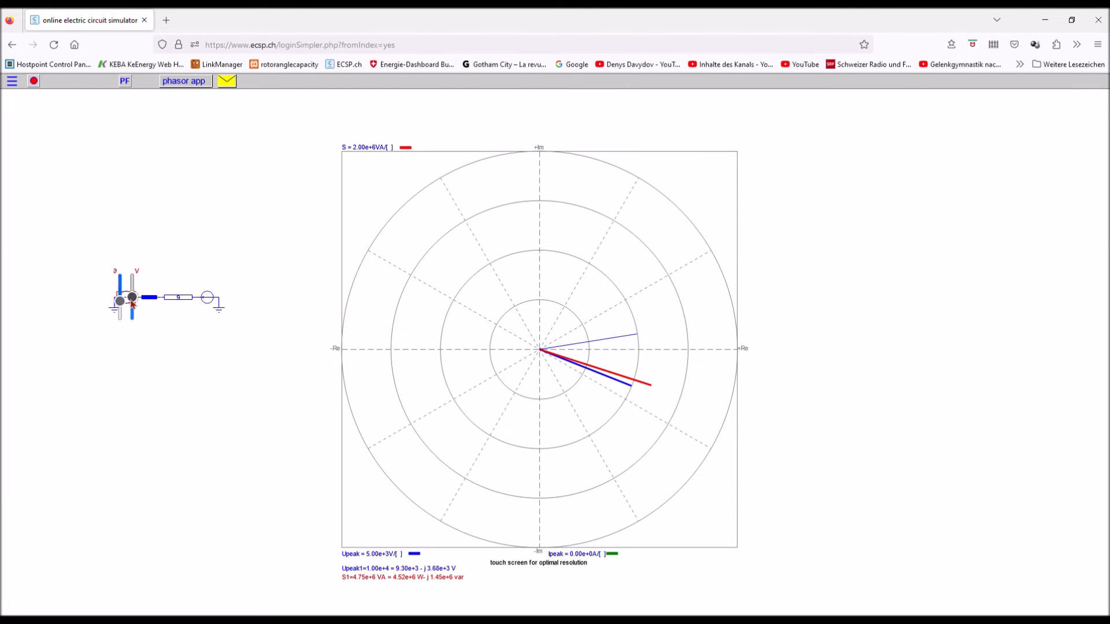
drag(122, 302, 123, 303)
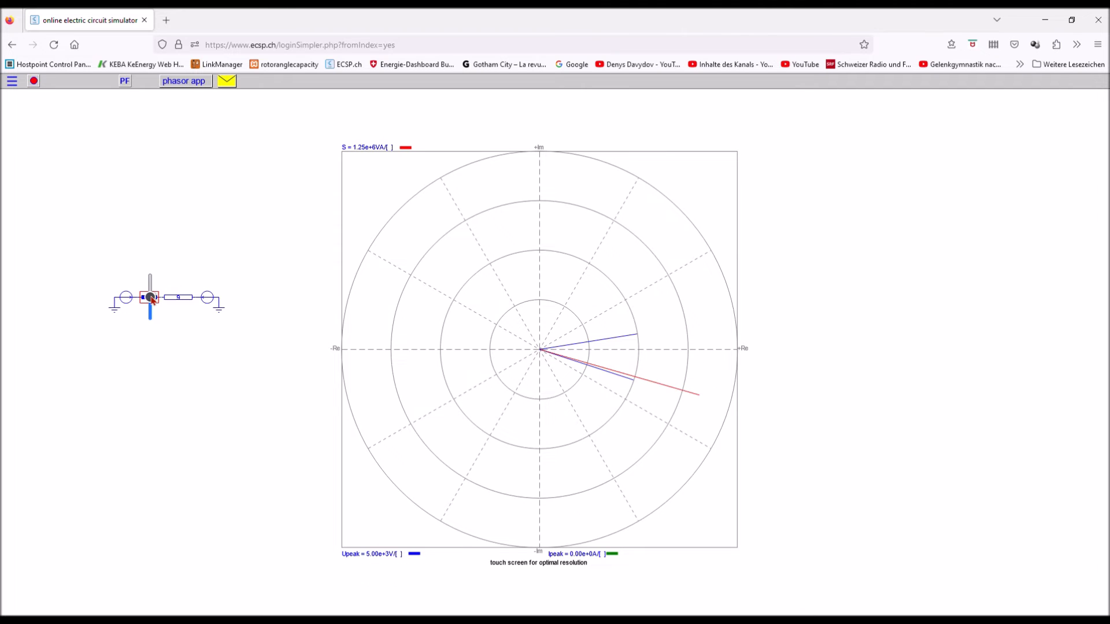
click(34, 81)
Step: Open the saved ring network with four lines and three load resistors from the PC
click(11, 81)
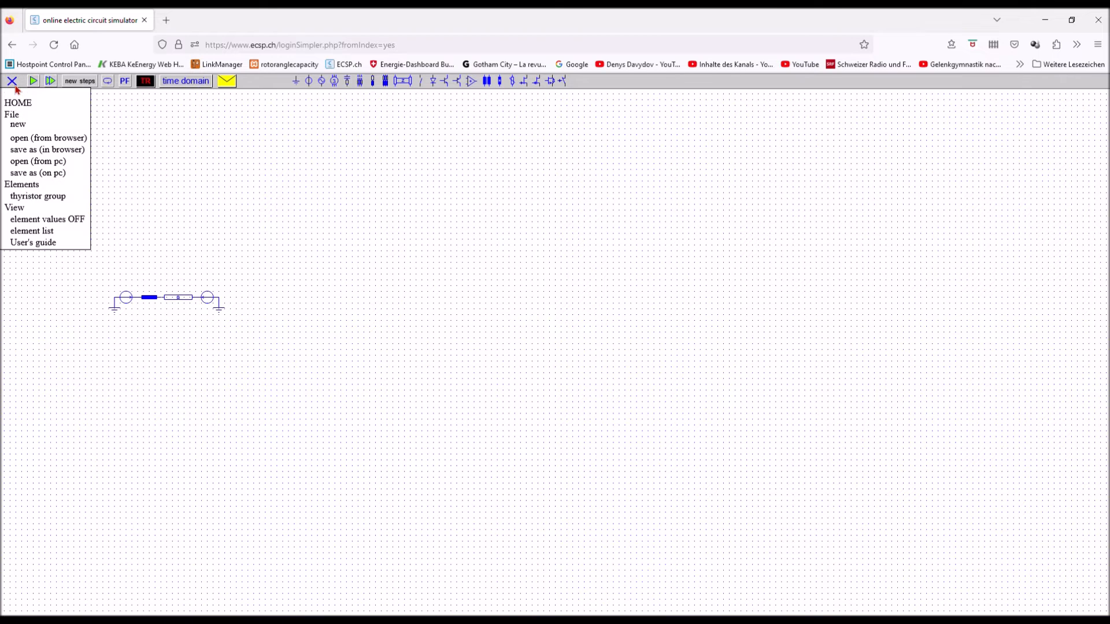
click(40, 164)
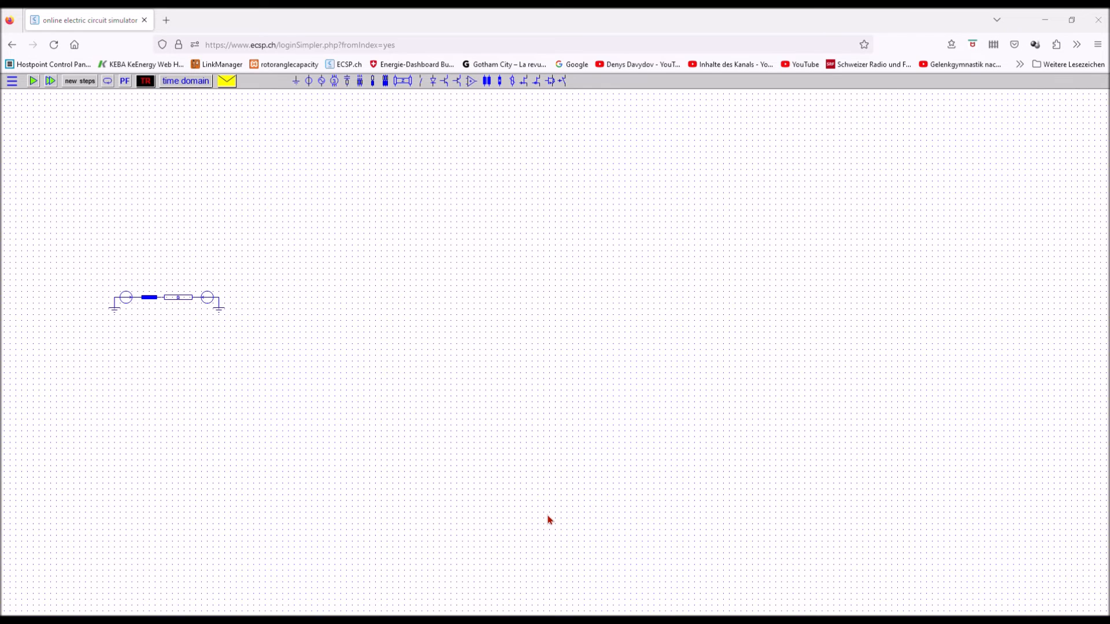
click(1000, 599)
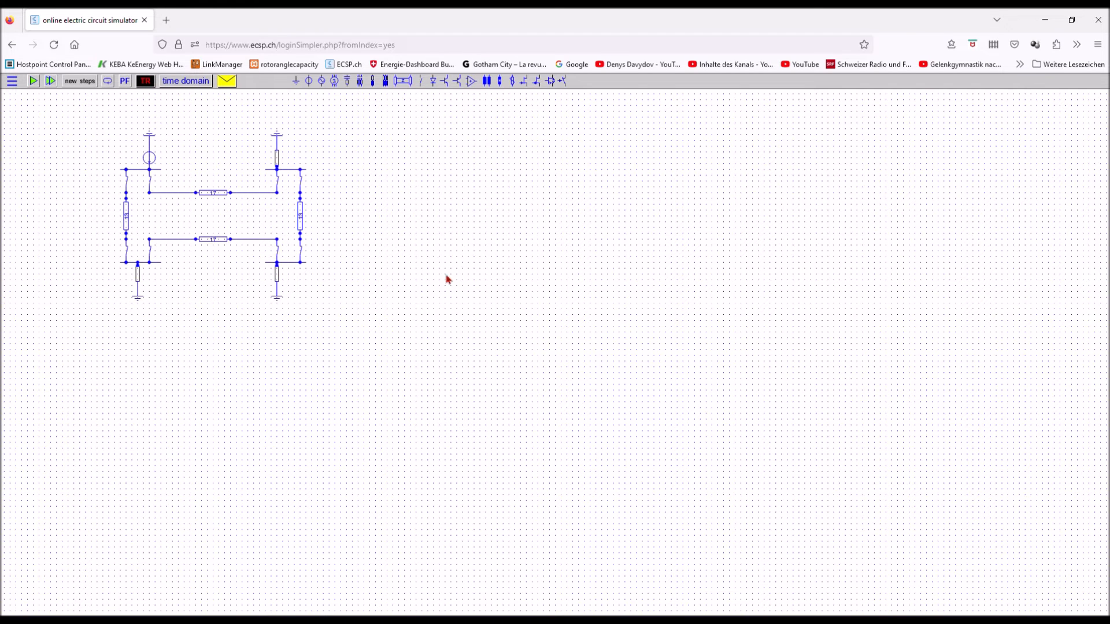
Step: Select the whole loaded network and move it lower on the drawing area
drag(56, 102, 385, 319)
click(435, 335)
drag(245, 238, 204, 354)
click(471, 214)
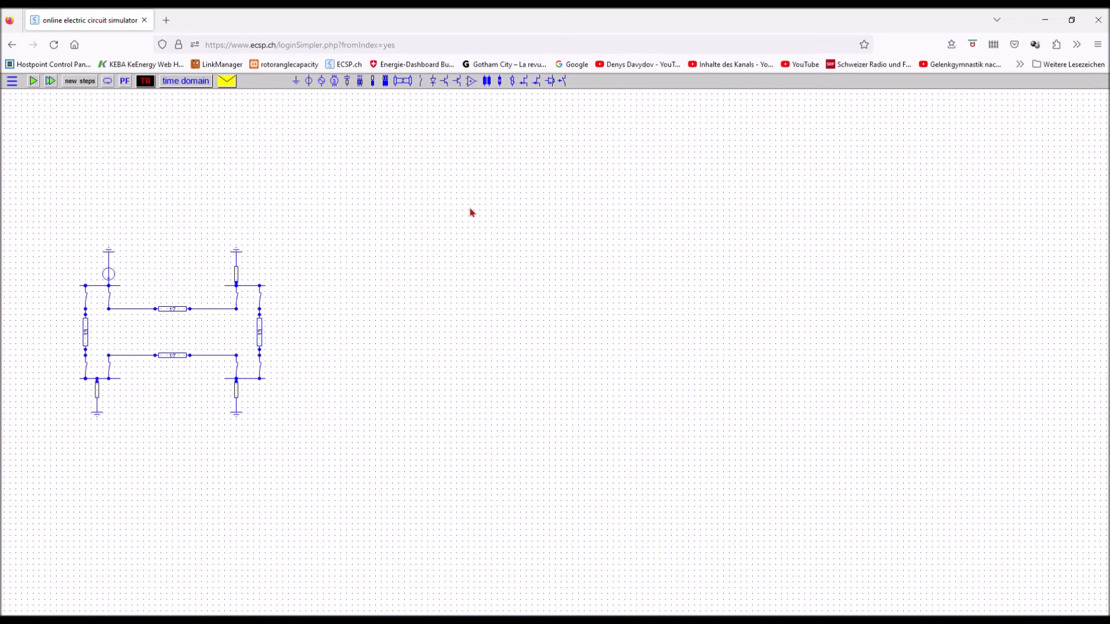
Step: Check the generator's source settings and start the simulation with 0.04 s simulation time and 400 steps
click(106, 276)
click(202, 358)
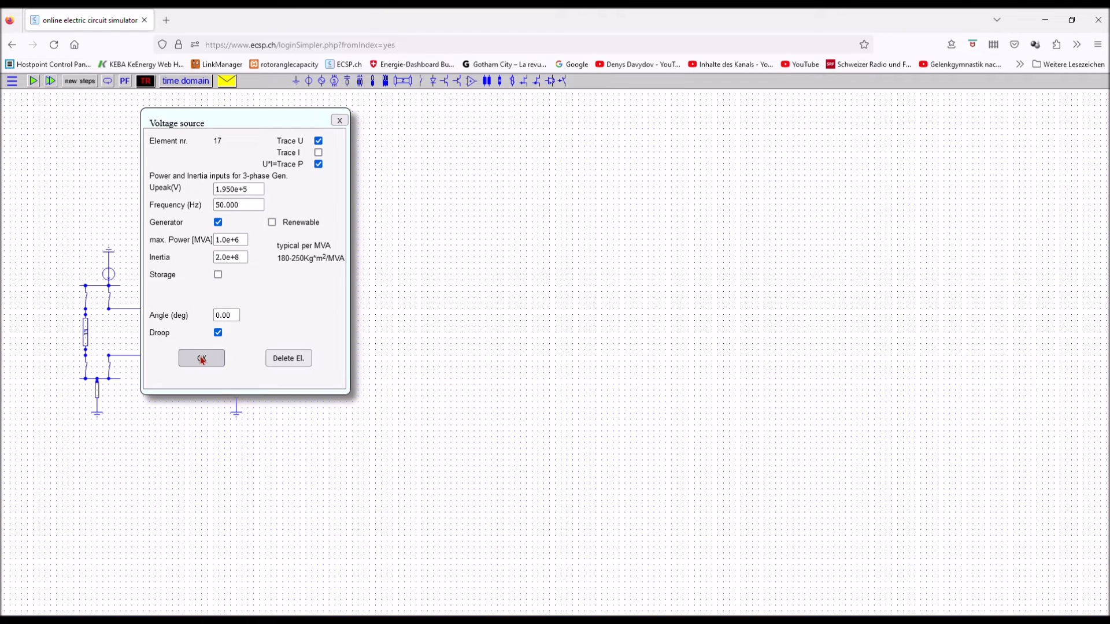
click(79, 82)
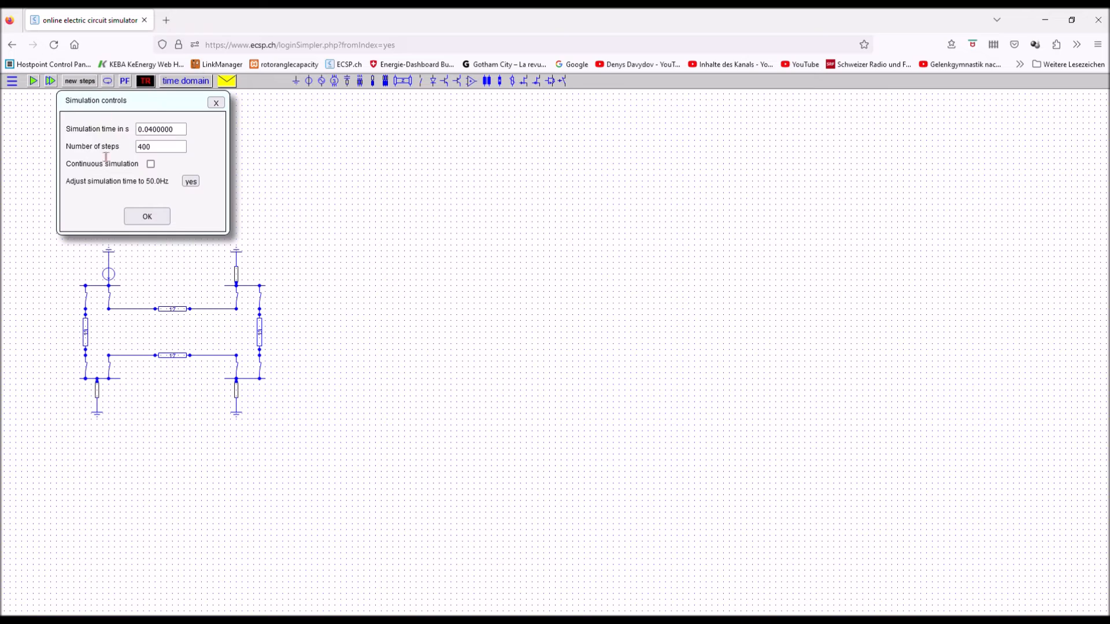
click(147, 216)
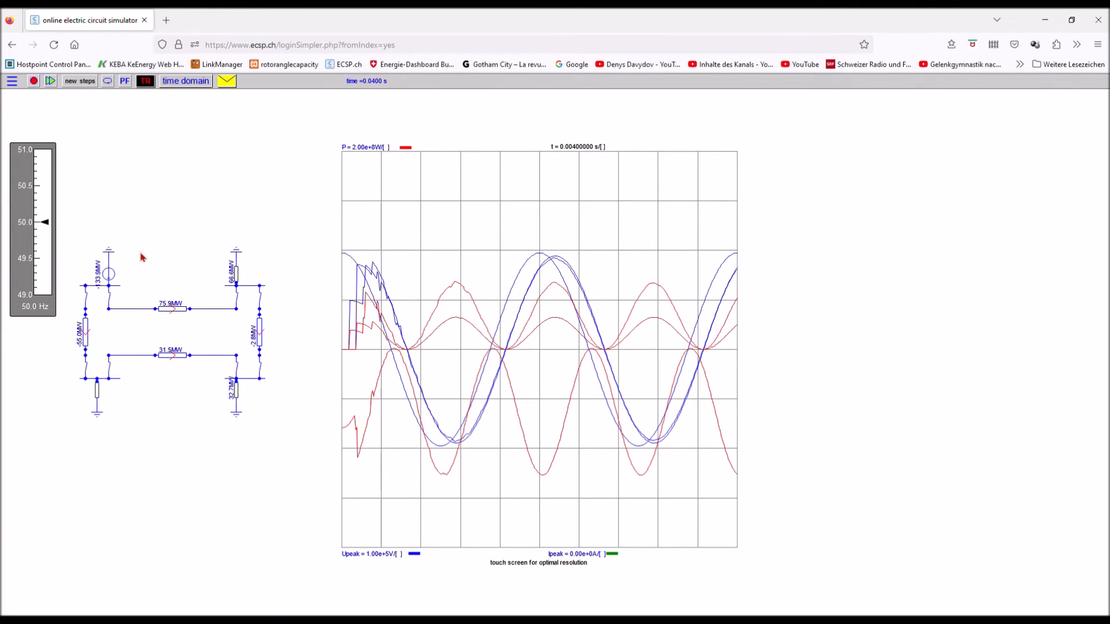
Step: Adjust the generator's power and the upper-right load resistor during the run, and stop the simulation
click(105, 276)
drag(103, 276, 103, 273)
click(237, 272)
drag(239, 272, 238, 275)
click(35, 81)
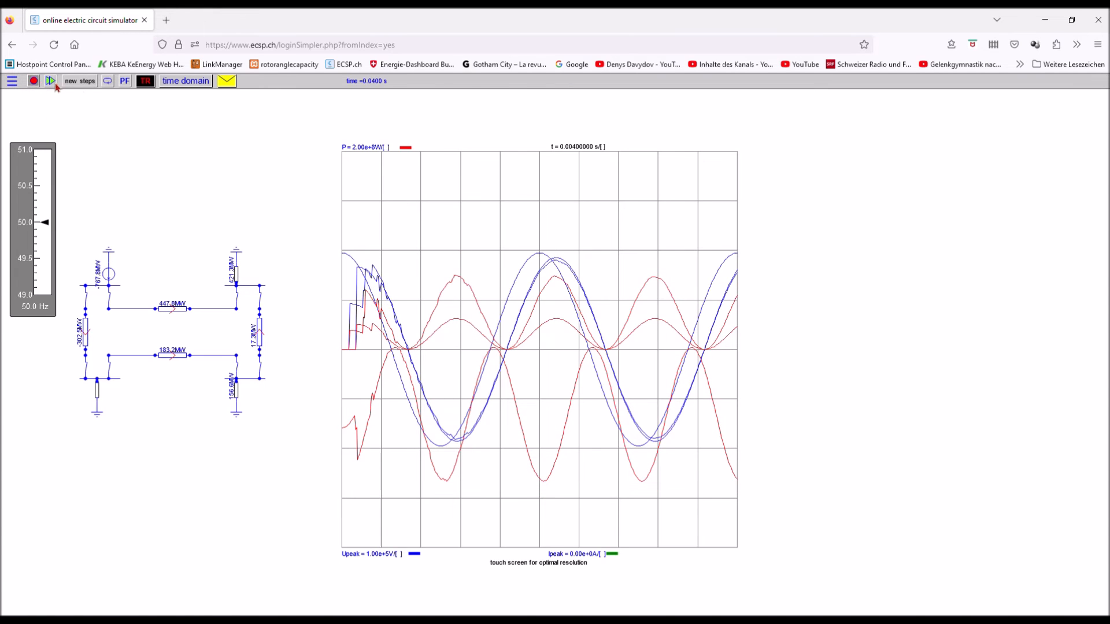
Step: Add a voltage source with a ground at the lower-right busbar of the network
click(309, 83)
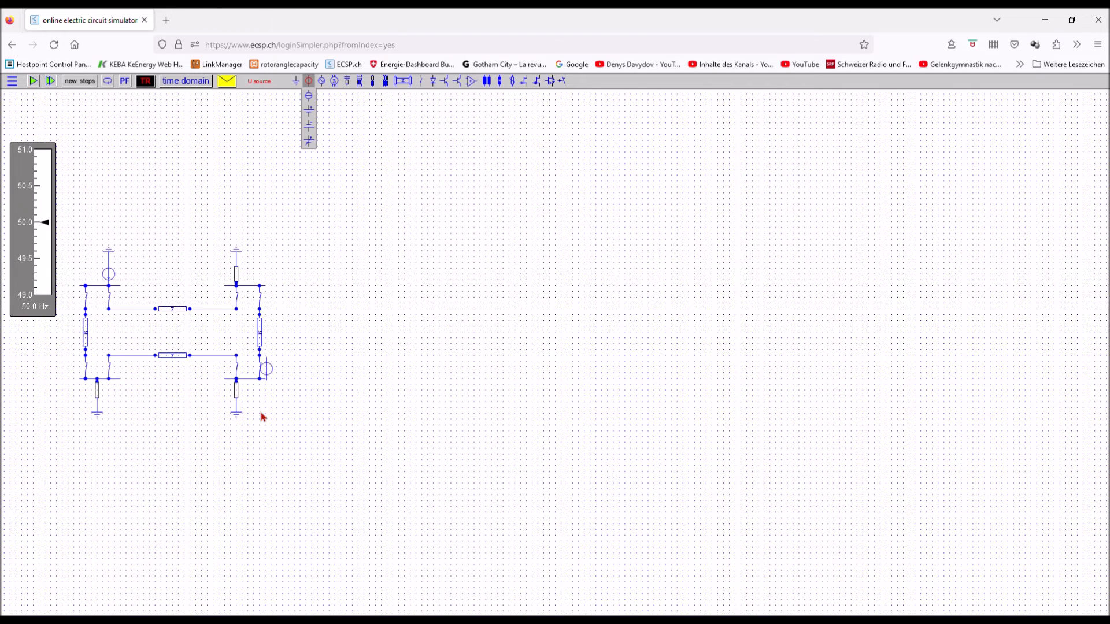
click(260, 390)
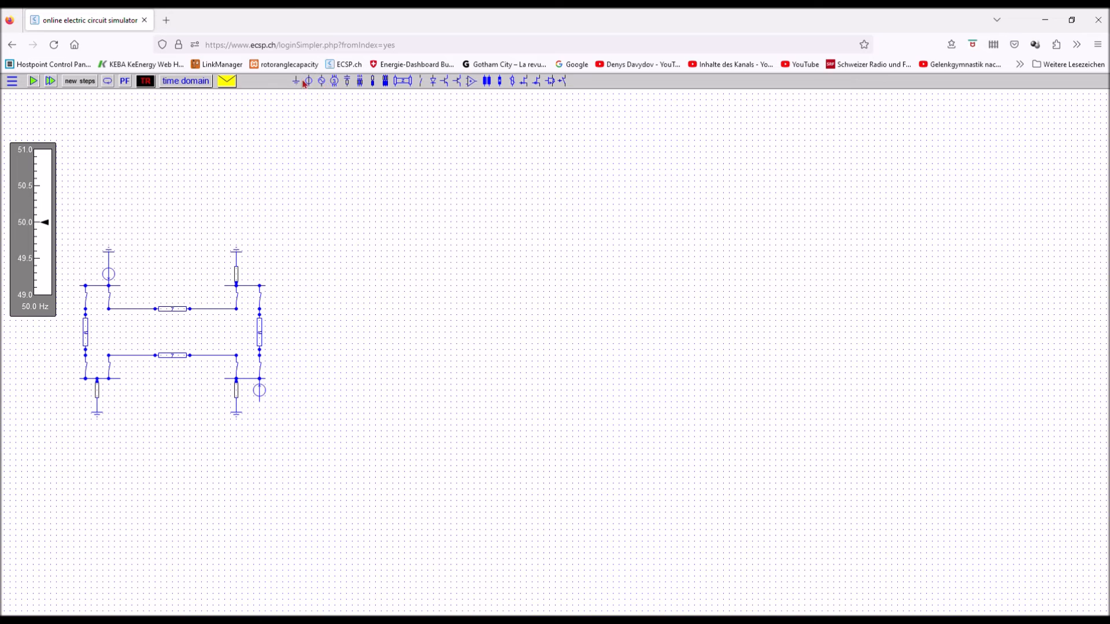
click(260, 414)
Step: Set the new source's peak voltage to 195E3 V and enable its power trace
click(265, 384)
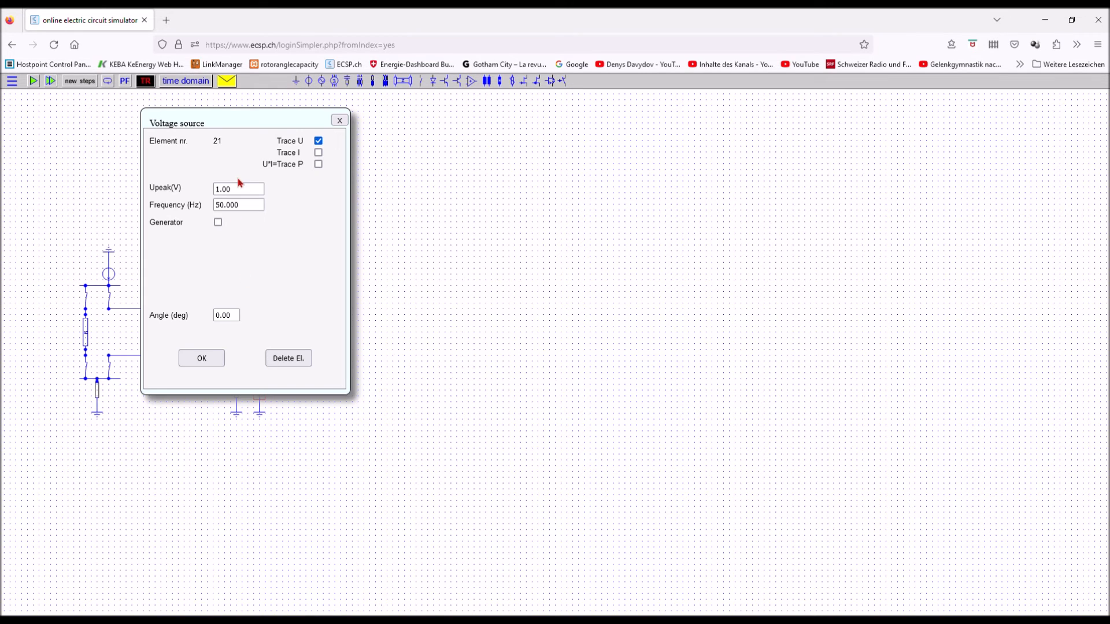
key(BackSpace)
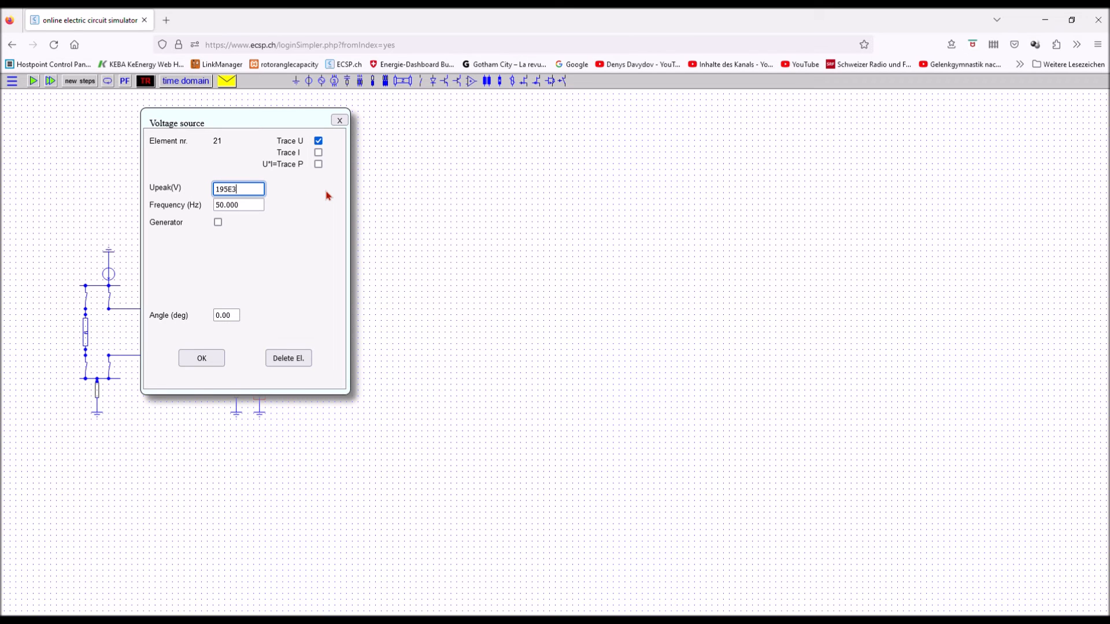
click(318, 165)
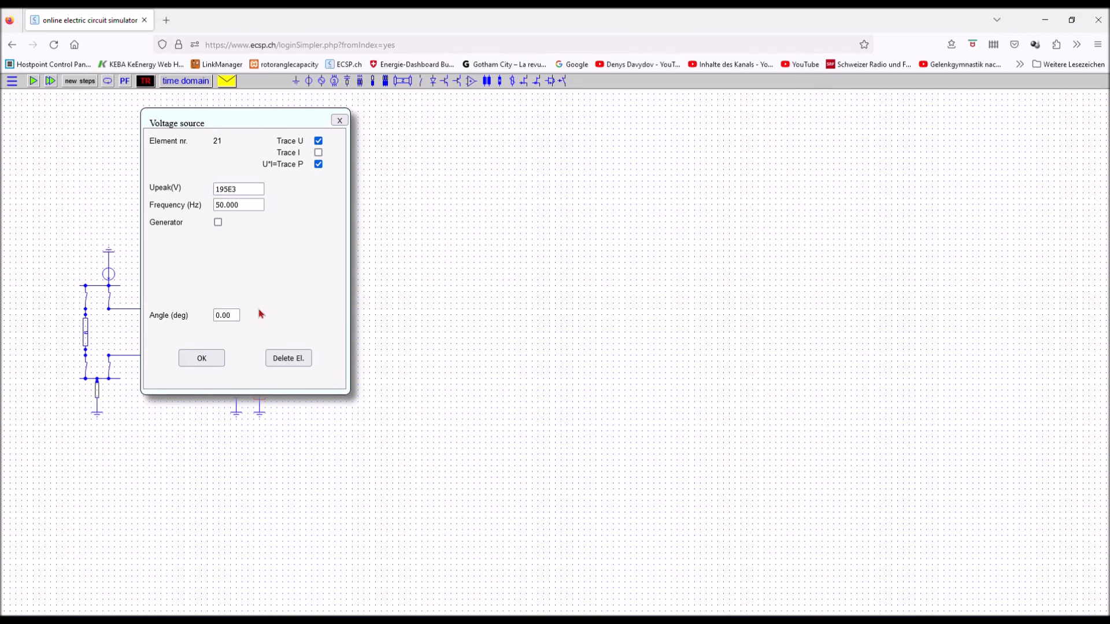
click(202, 358)
Step: Run the network for 0.04 s with 400 steps, adjust the upper-left generator's power, and enable continuous simulation
click(33, 81)
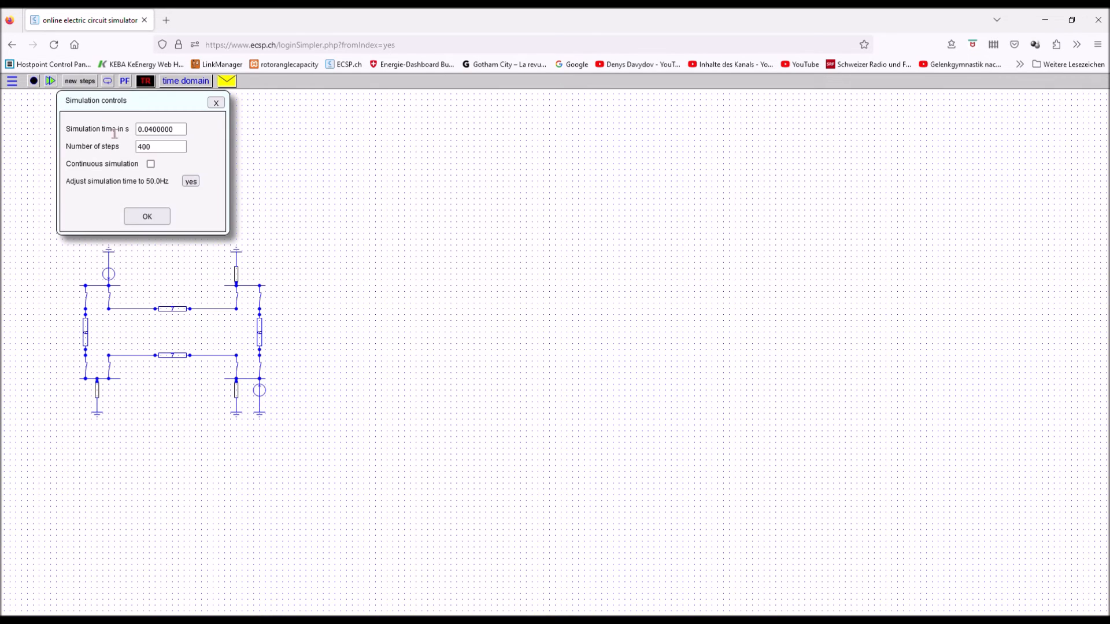
click(147, 217)
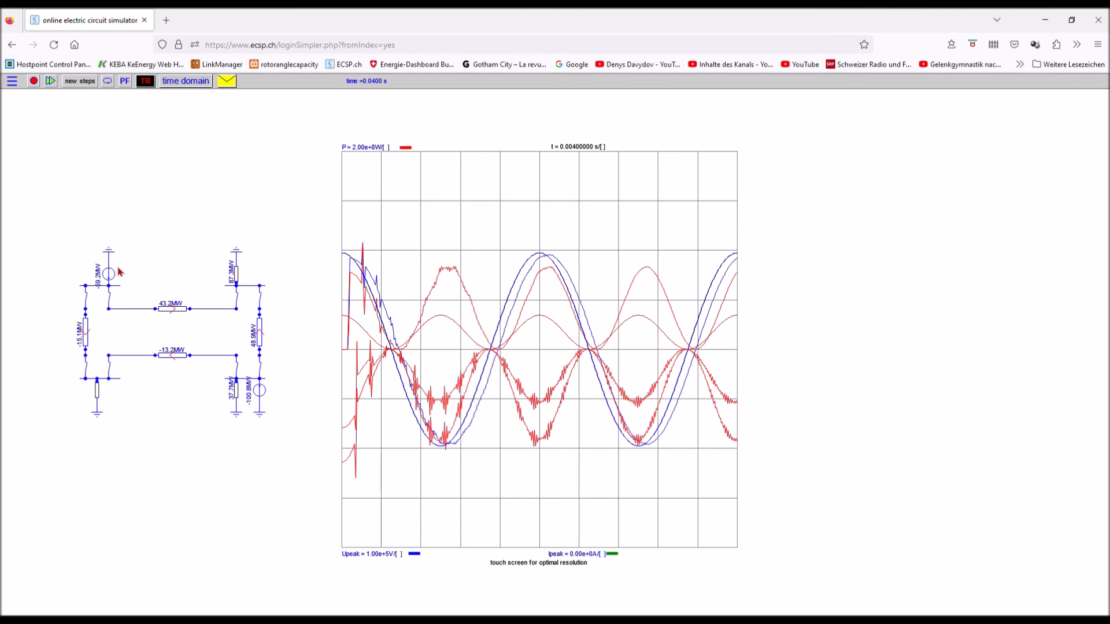
mouse_move(110, 273)
drag(103, 275, 102, 273)
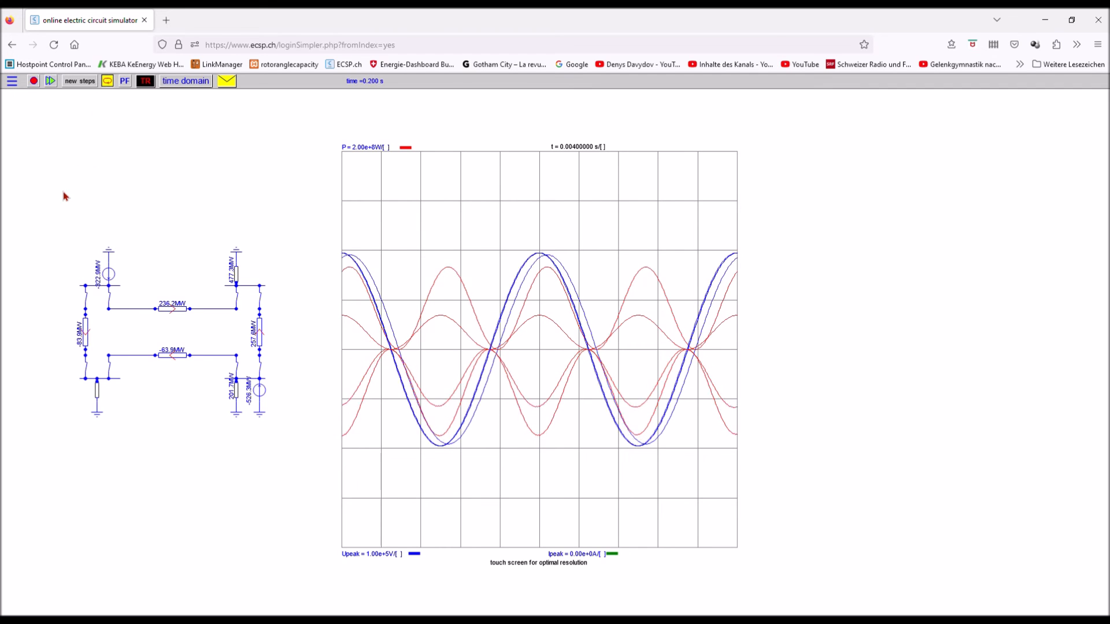
Step: Vary the upper-left generator's power through -140, -80, 160 and 340 GW during the continuous run, and stop the simulation
mouse_move(107, 279)
drag(107, 279, 108, 281)
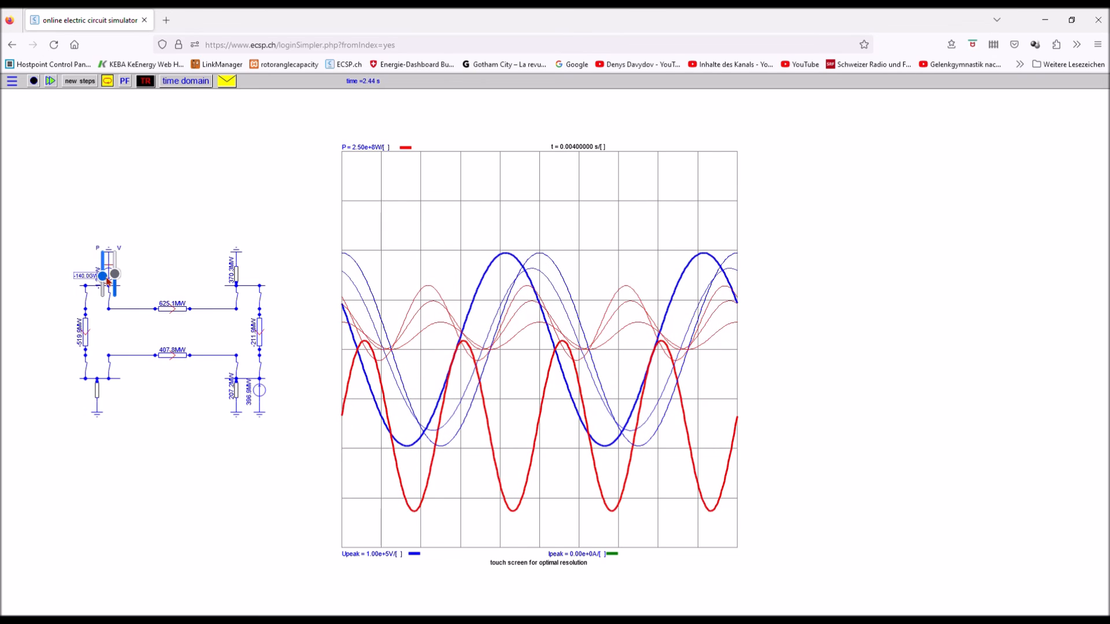
drag(107, 280, 107, 279)
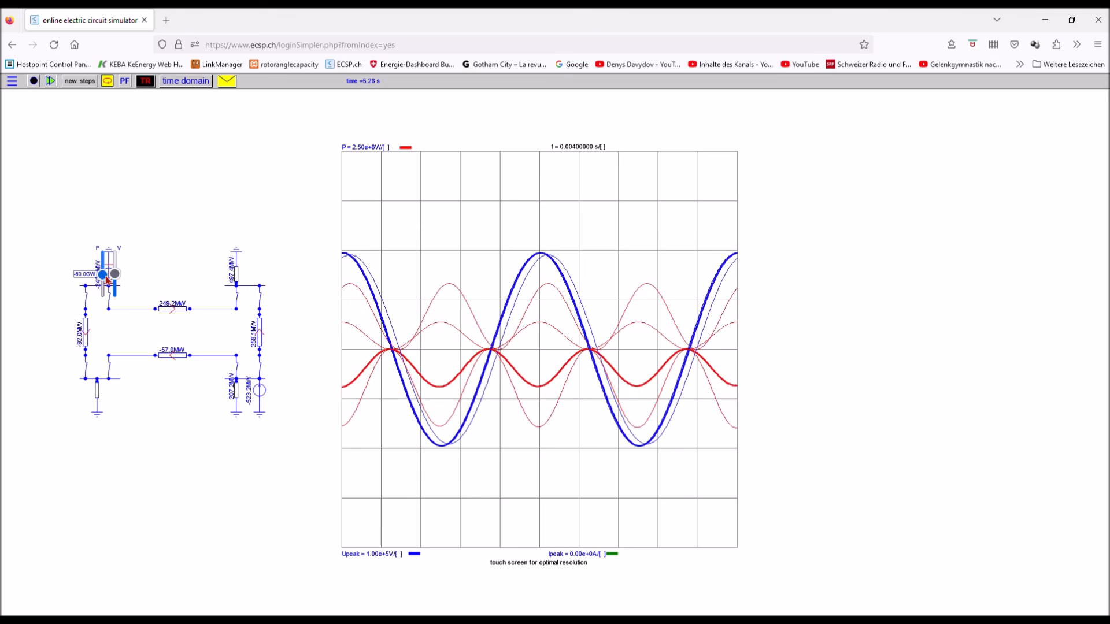
drag(107, 280, 107, 279)
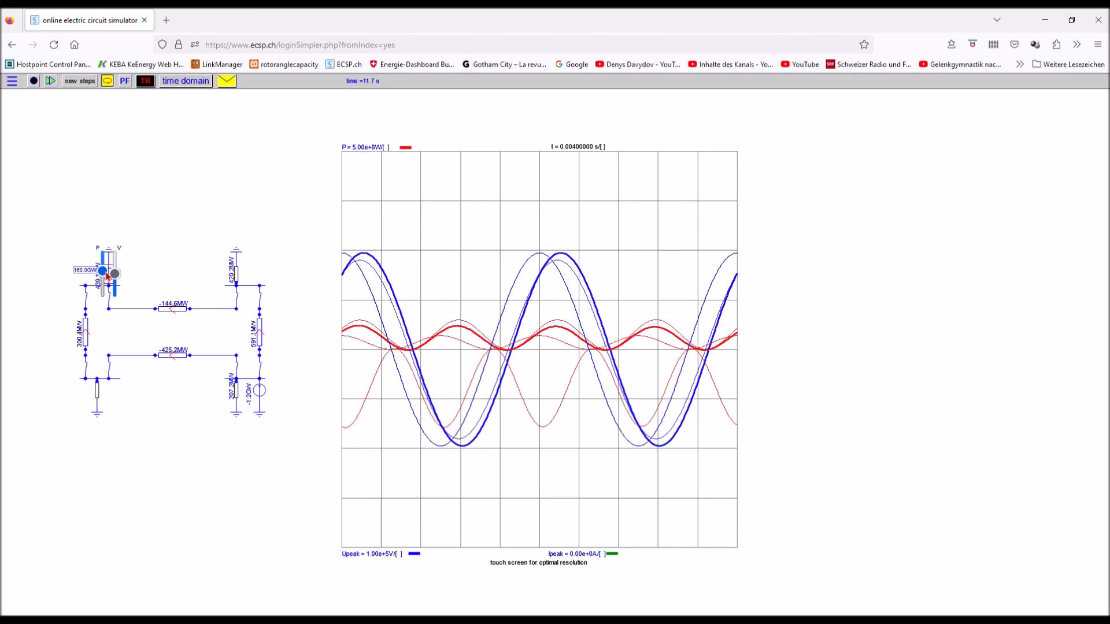
drag(107, 275, 108, 274)
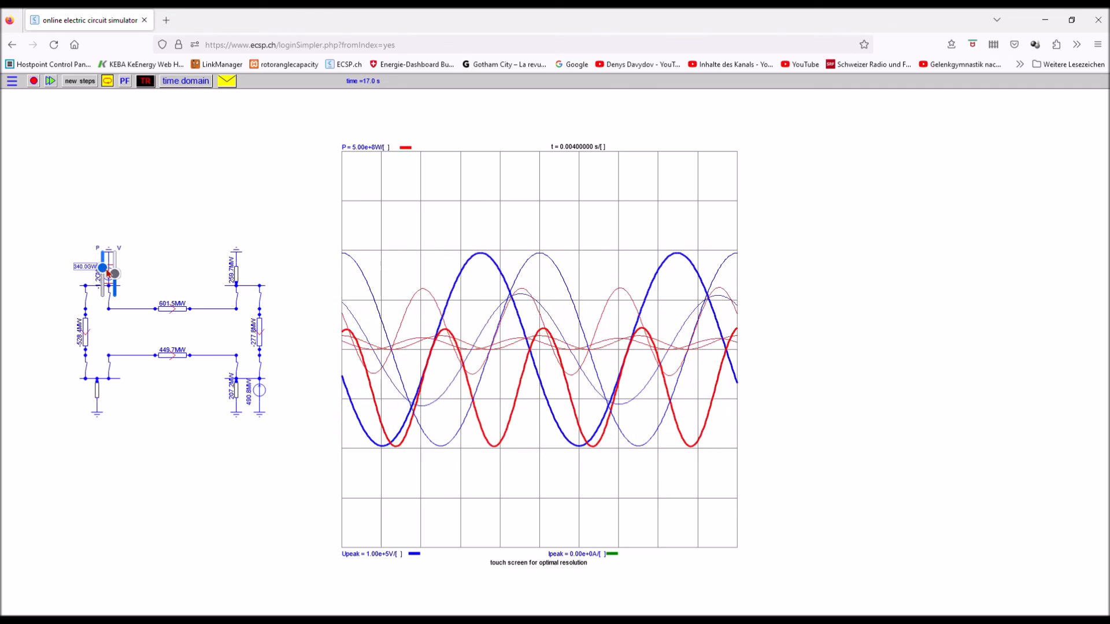
drag(106, 270, 111, 271)
click(68, 258)
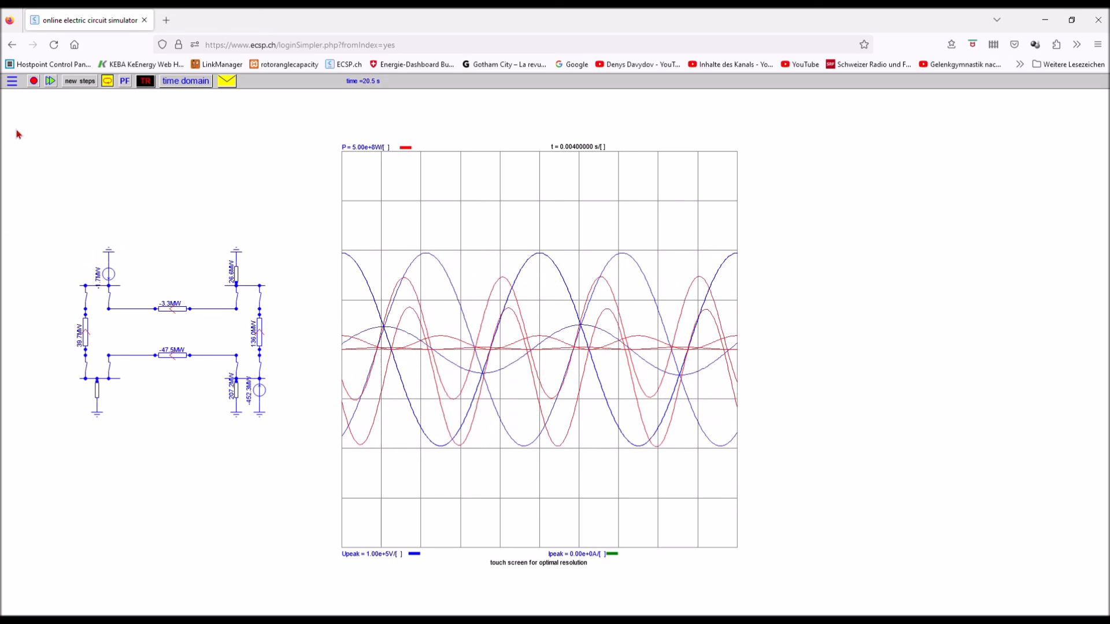
click(34, 82)
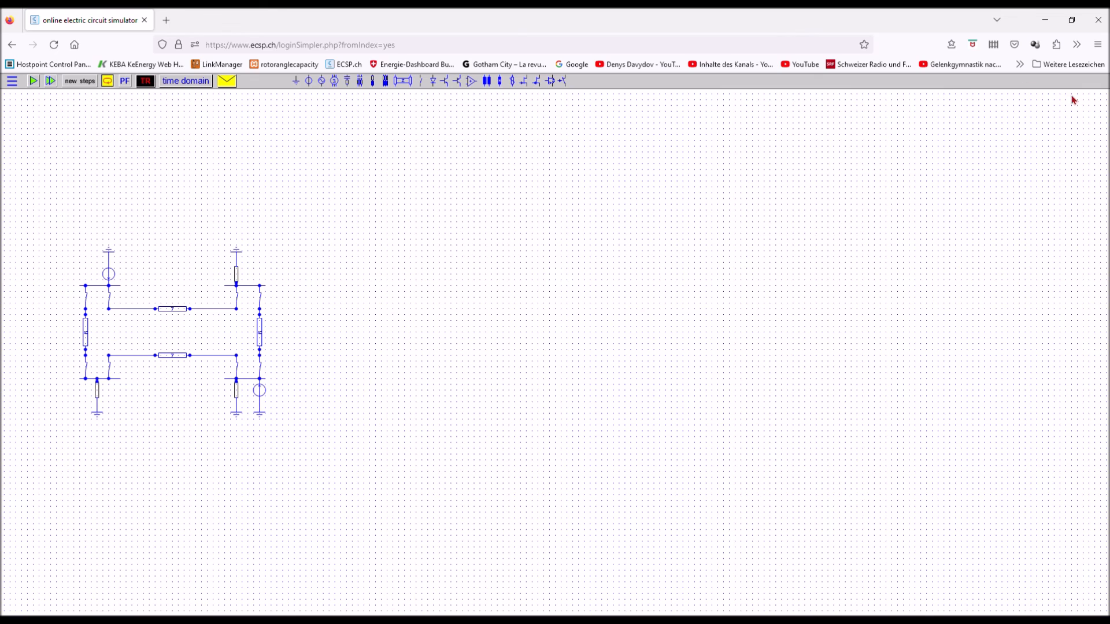